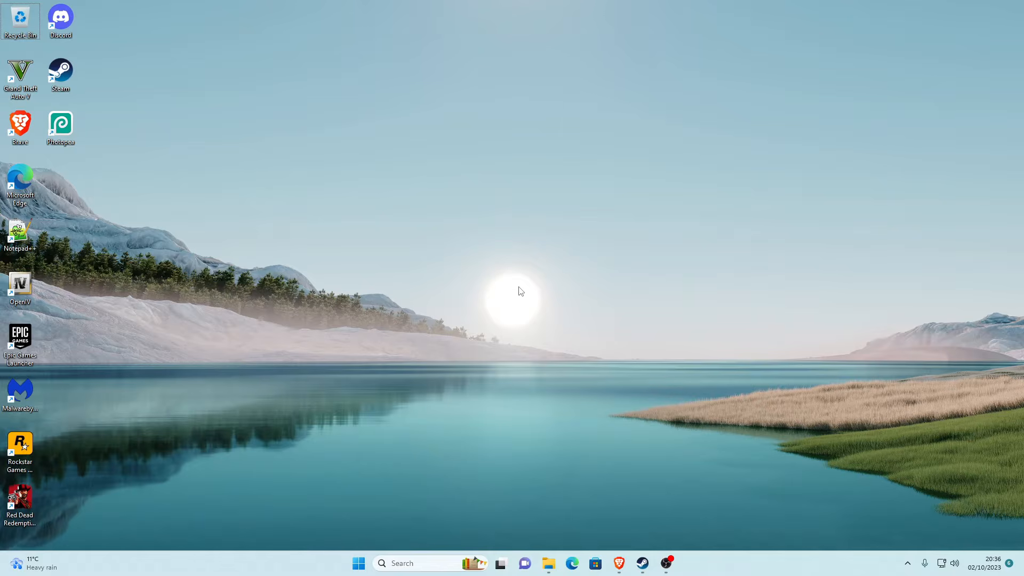
# Step: Switch to the Brave browser and look through the screenshots on the GTA 5 QuantV 2.1.4 mod page
pyautogui.click(618, 563)
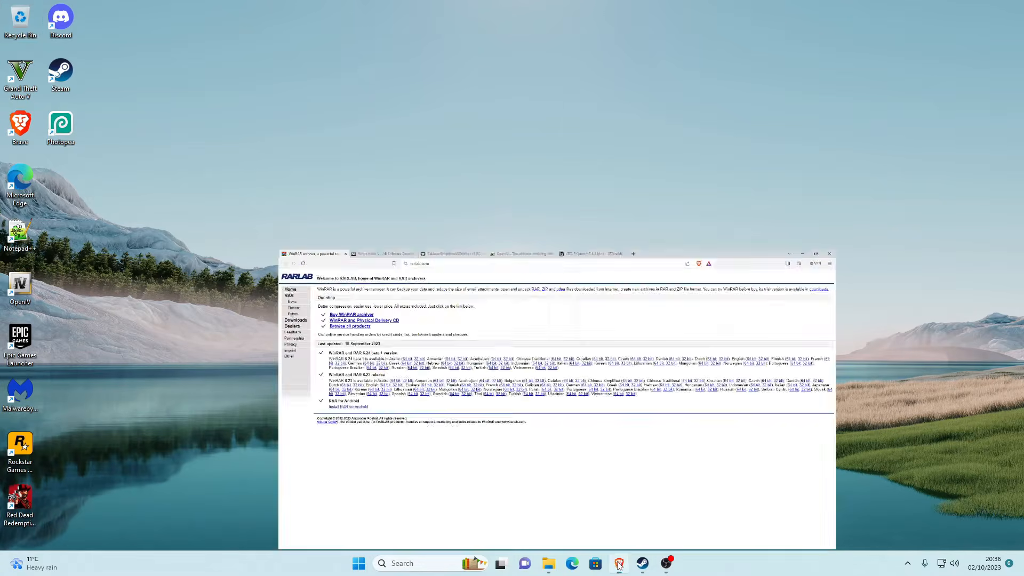
pyautogui.click(568, 8)
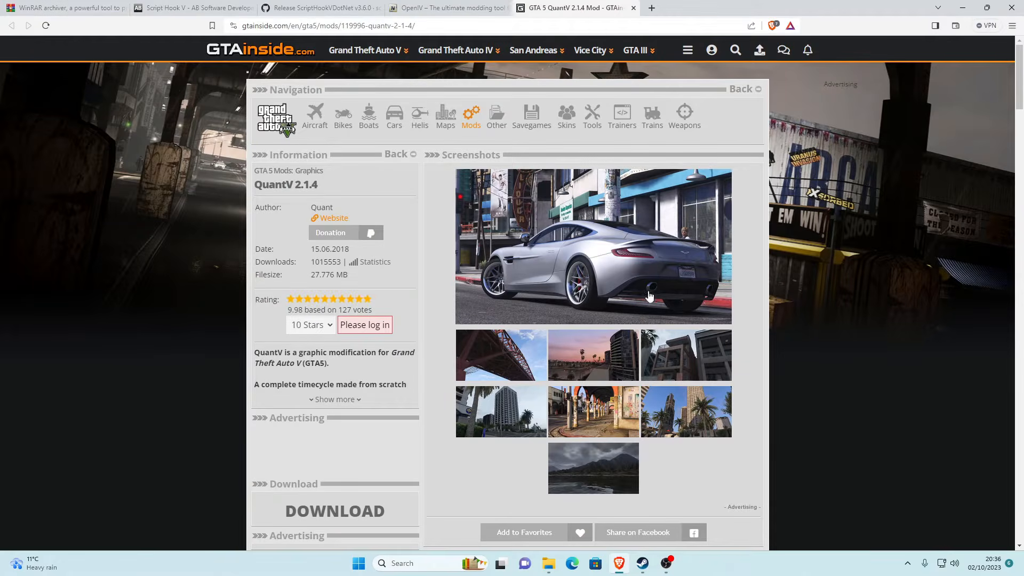
pyautogui.click(597, 268)
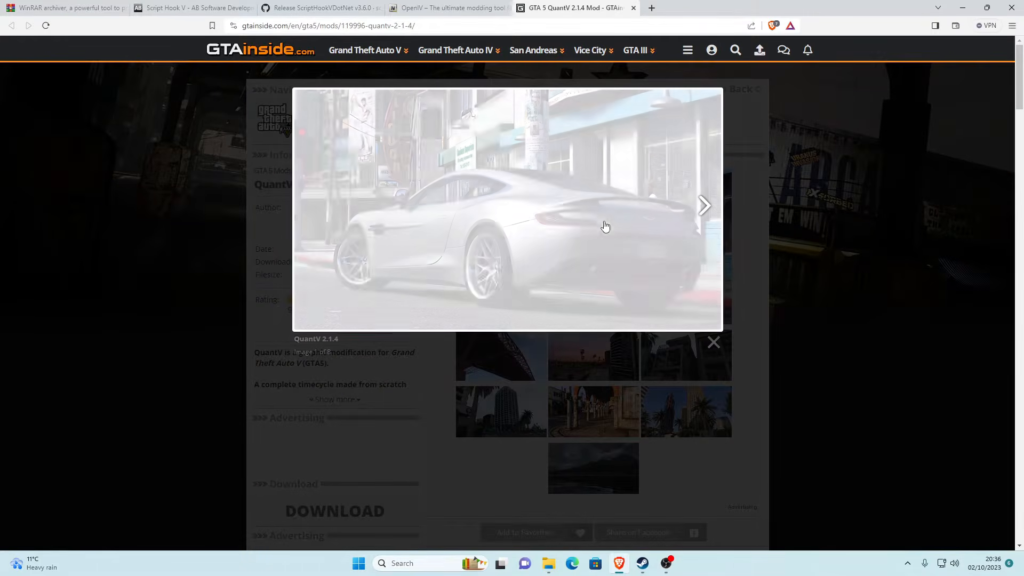
pyautogui.click(703, 210)
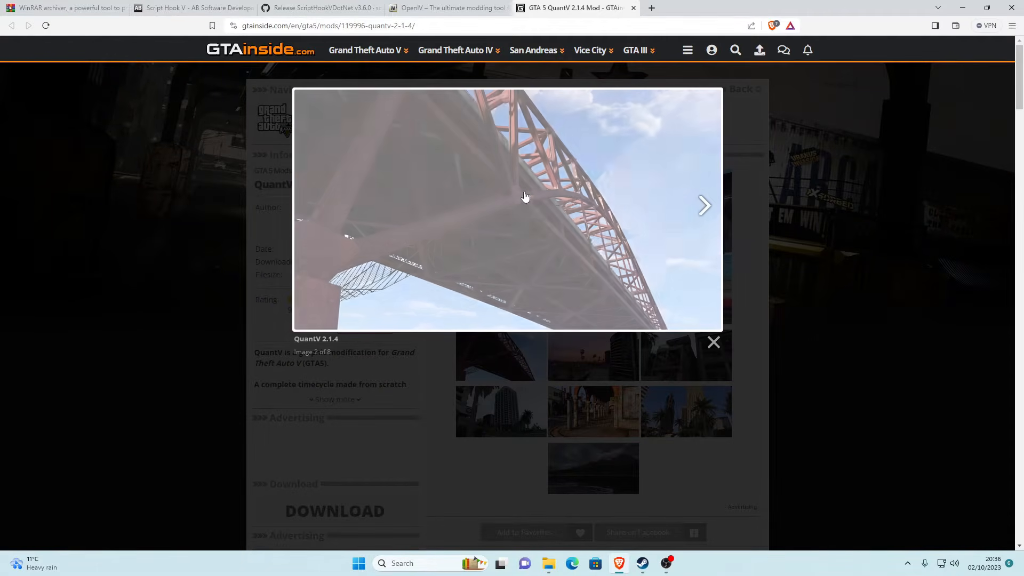
pyautogui.click(704, 207)
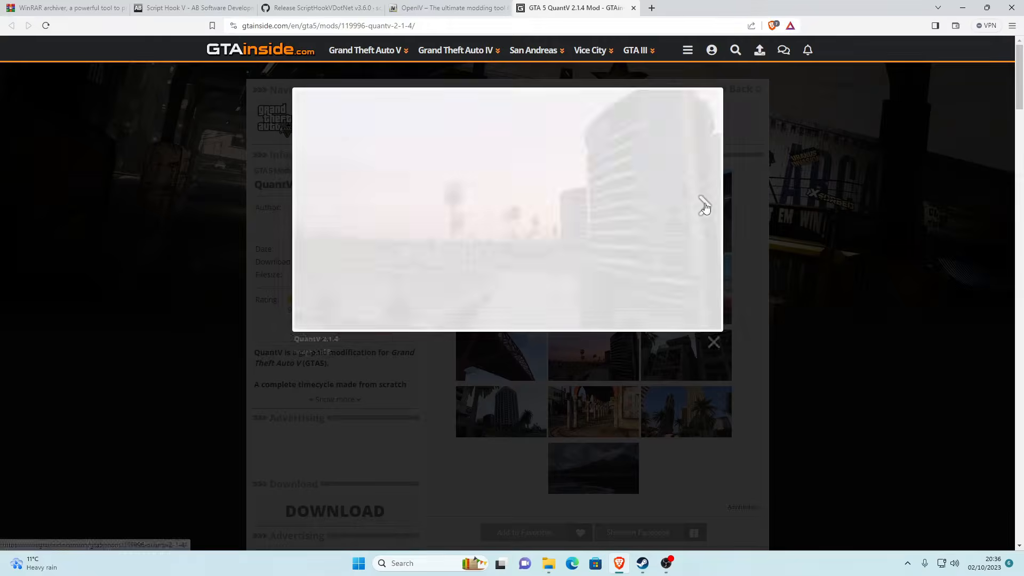
pyautogui.click(705, 215)
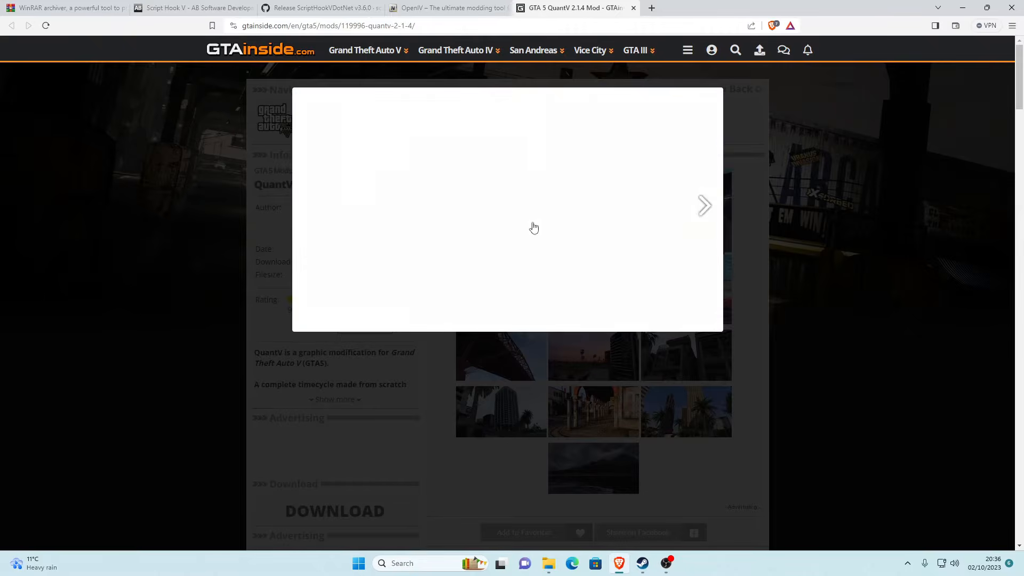
pyautogui.click(702, 208)
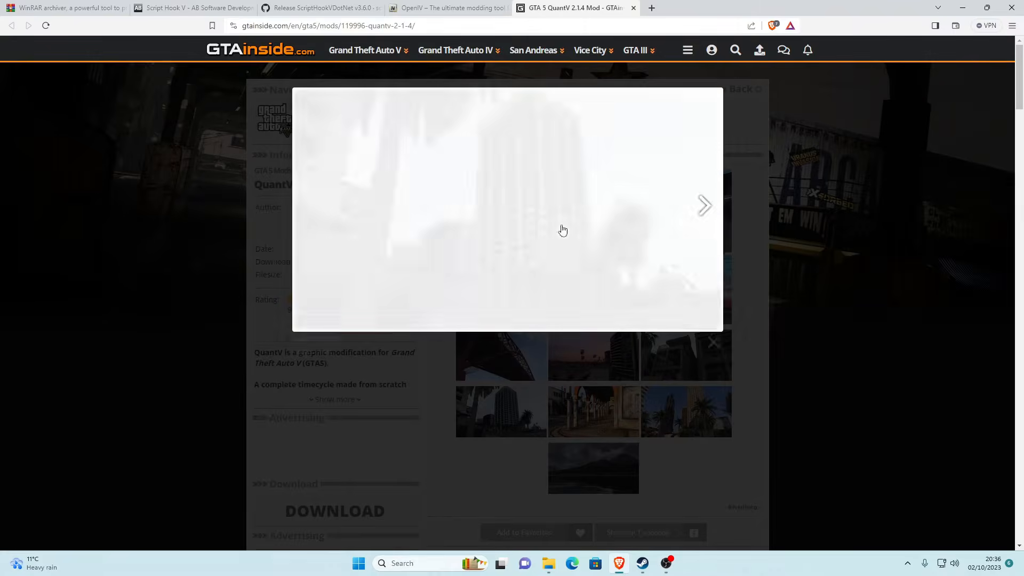
pyautogui.click(704, 216)
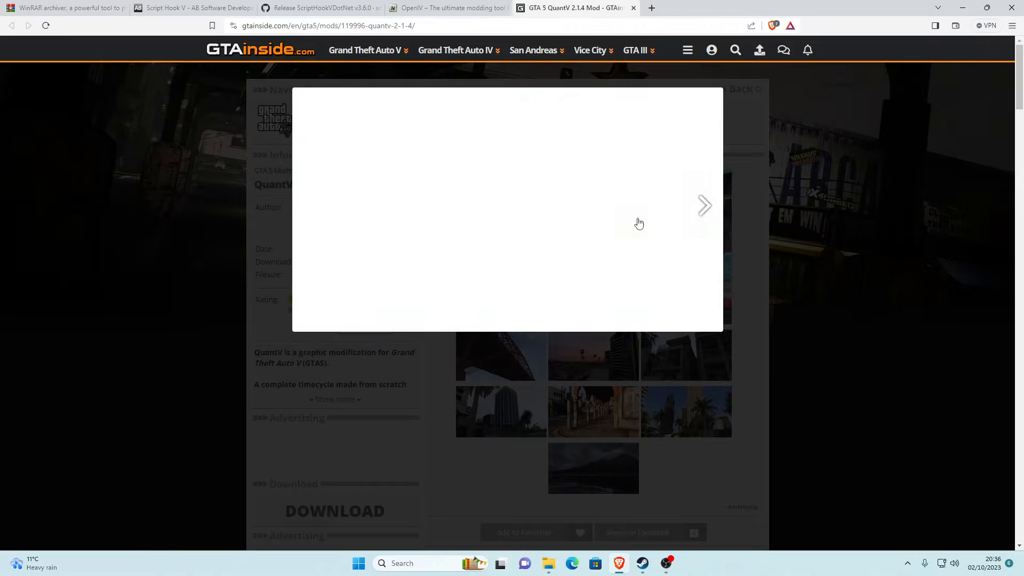
pyautogui.click(705, 218)
pyautogui.click(696, 207)
pyautogui.click(509, 504)
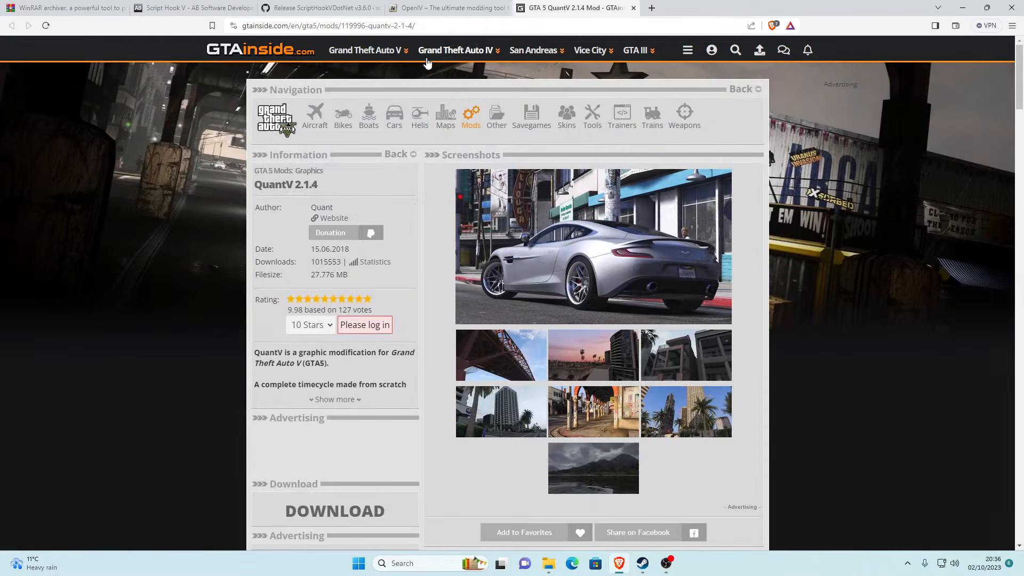
pyautogui.click(67, 7)
pyautogui.click(963, 7)
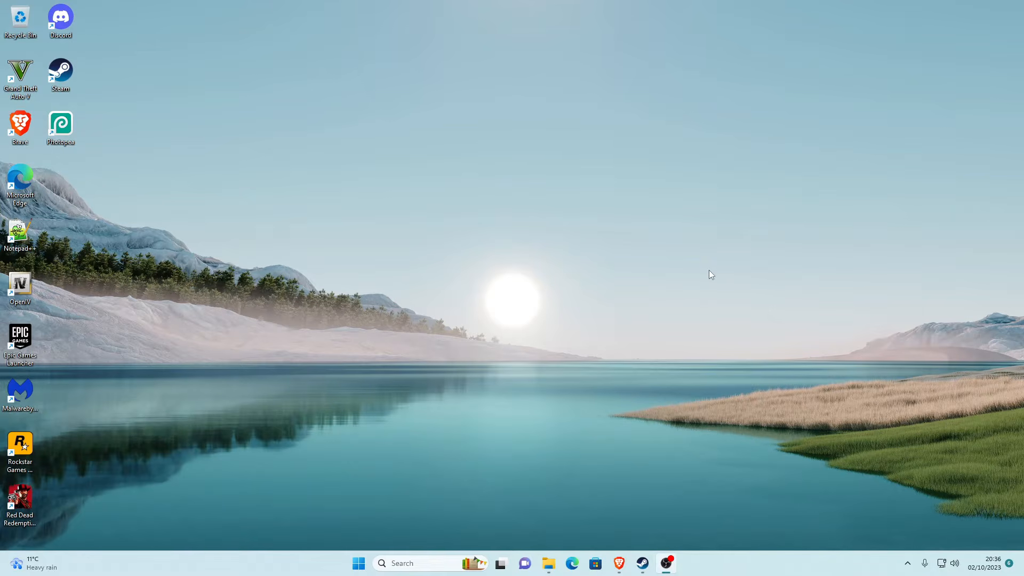
# Step: Switch to Steam and open Grand Theft Auto V's local files folder in File Explorer
pyautogui.click(642, 563)
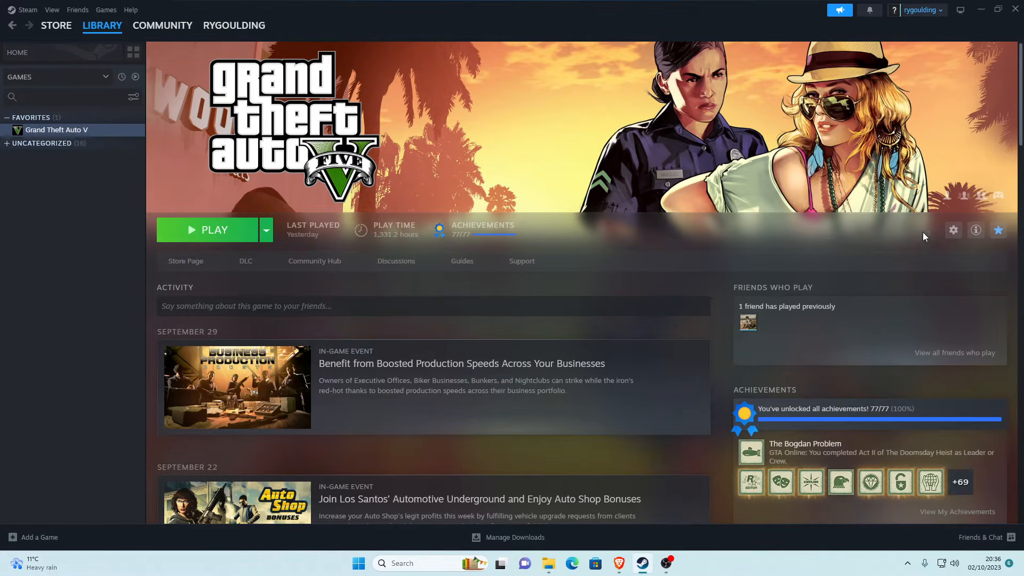
pyautogui.click(953, 233)
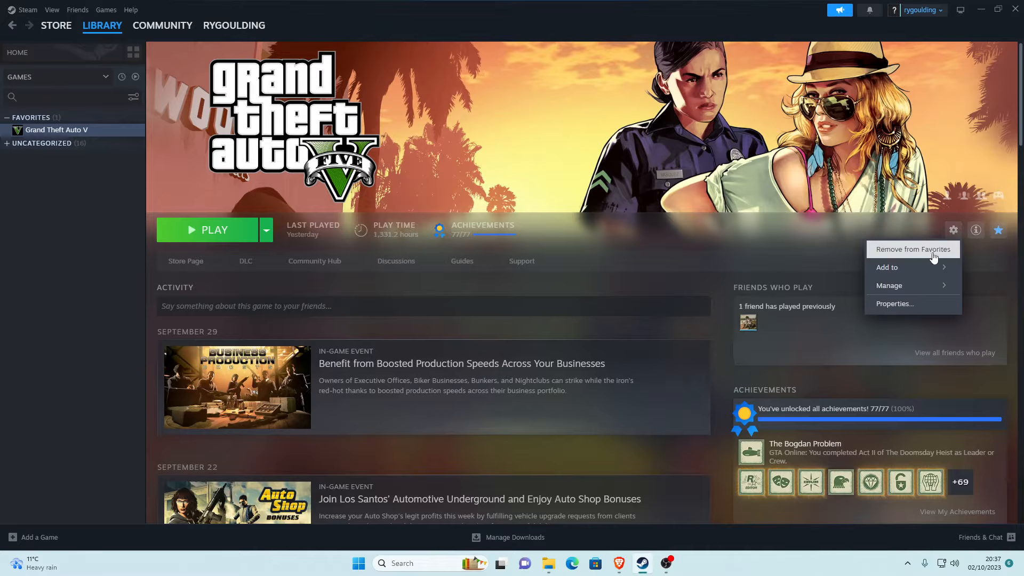
pyautogui.moveTo(885, 287)
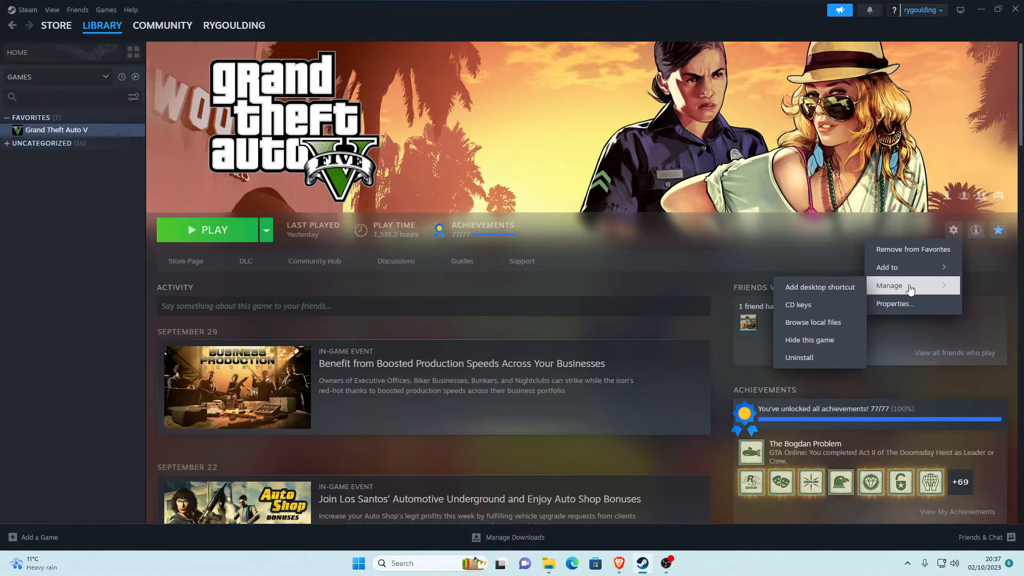
pyautogui.click(811, 323)
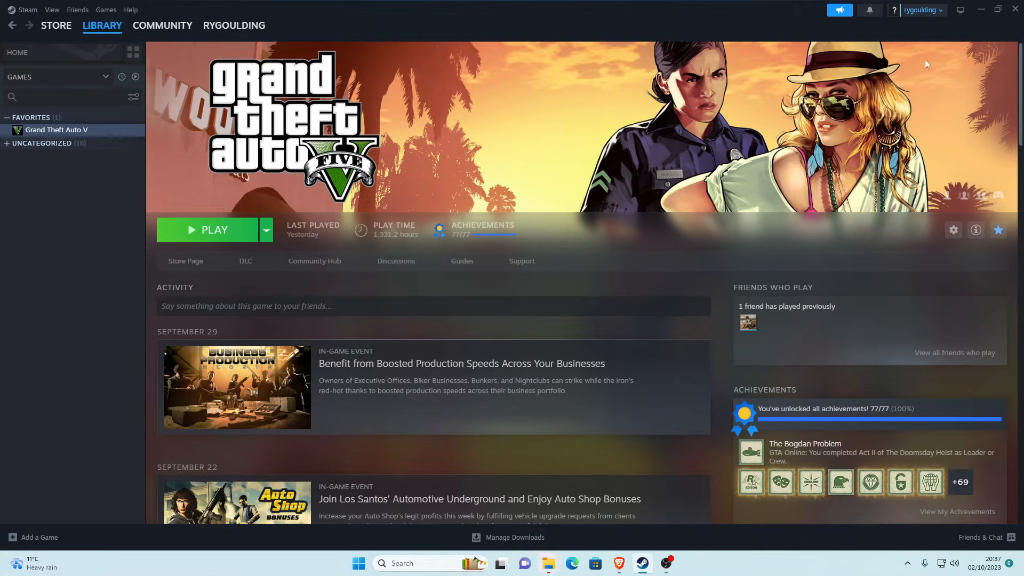
pyautogui.click(980, 11)
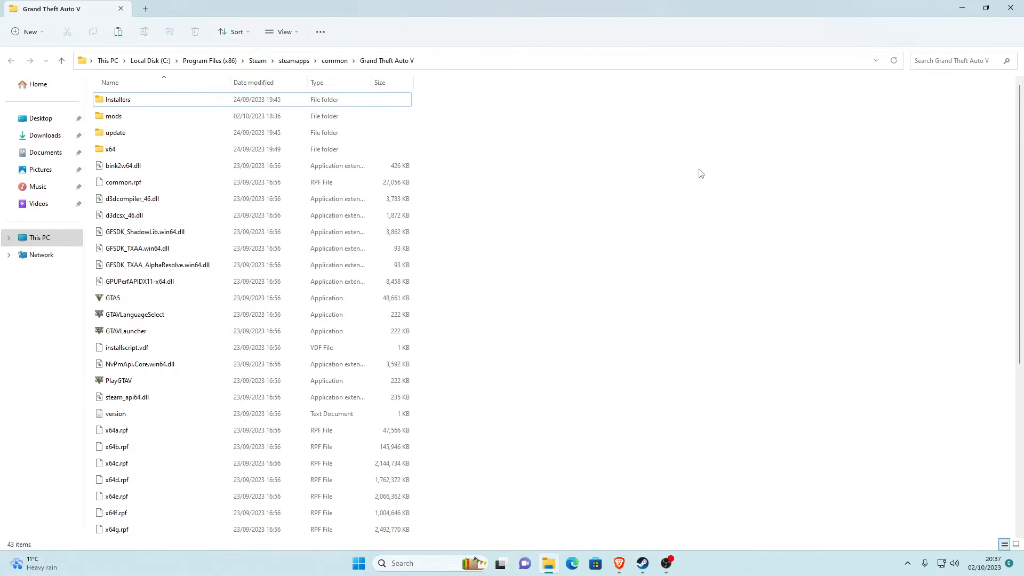
# Step: Go up from the Grand Theft Auto V folder to the steamapps common folder
pyautogui.click(122, 120)
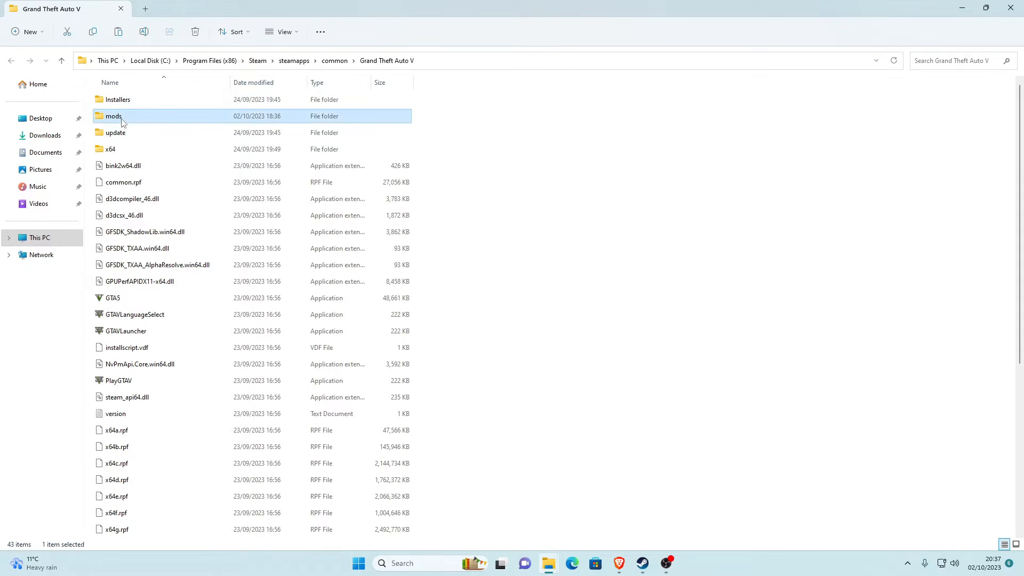
pyautogui.click(514, 148)
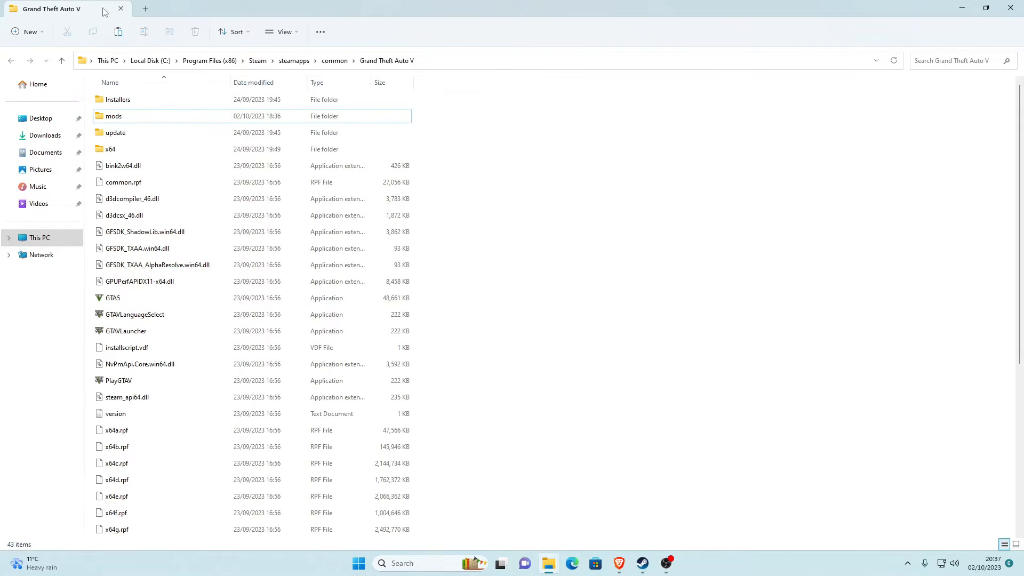
pyautogui.click(338, 64)
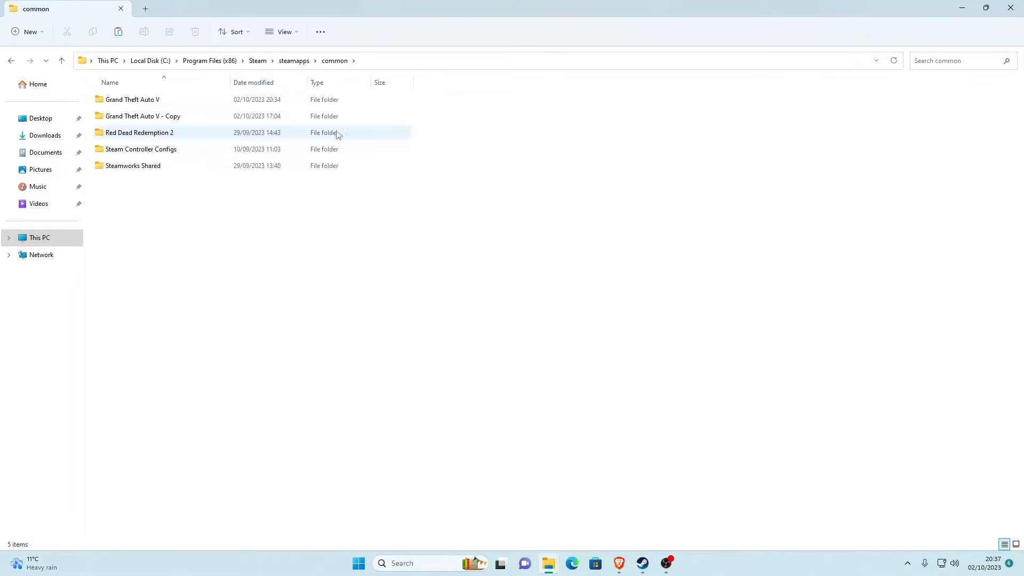
# Step: Look inside the Grand Theft Auto V folder and the Grand Theft Auto V - Copy folder, returning to common after each
pyautogui.doubleClick(130, 100)
pyautogui.click(10, 60)
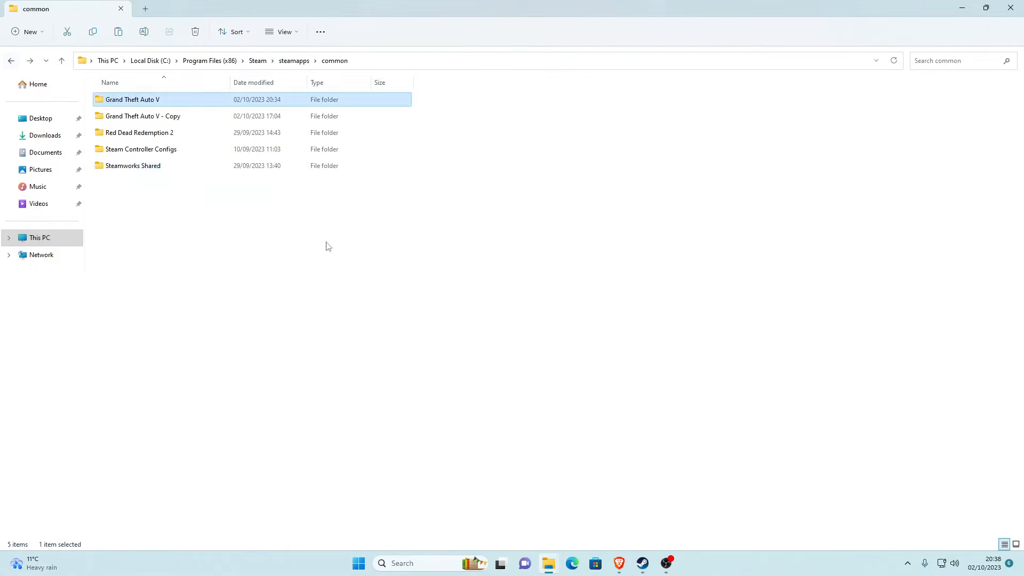
pyautogui.moveTo(168, 126)
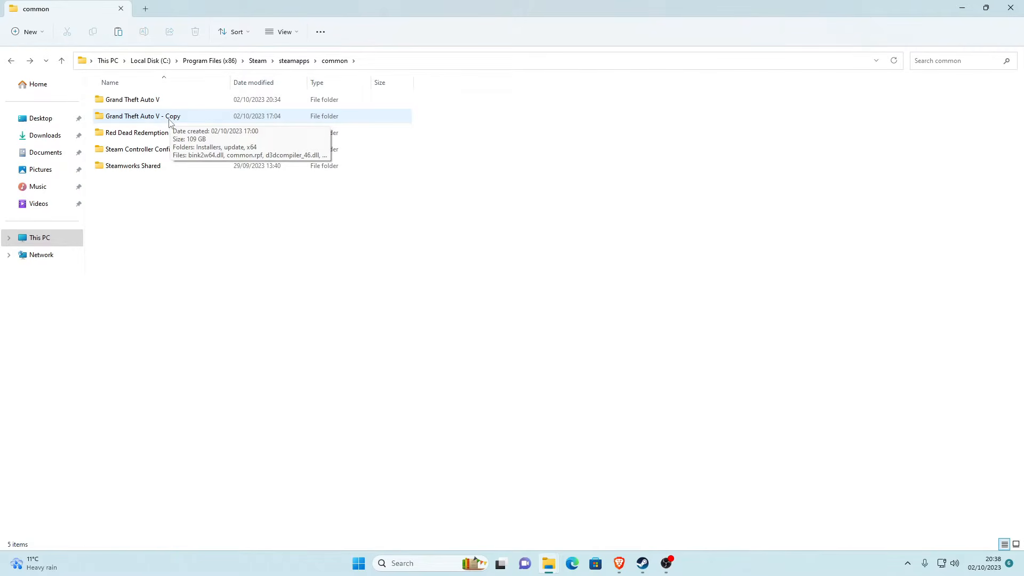
pyautogui.doubleClick(169, 118)
pyautogui.click(11, 60)
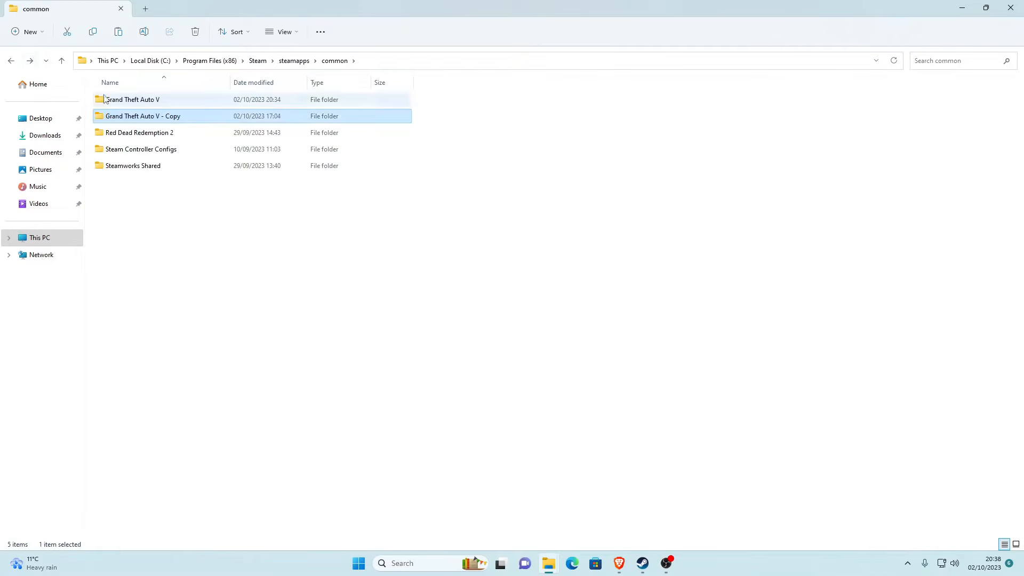
pyautogui.click(121, 99)
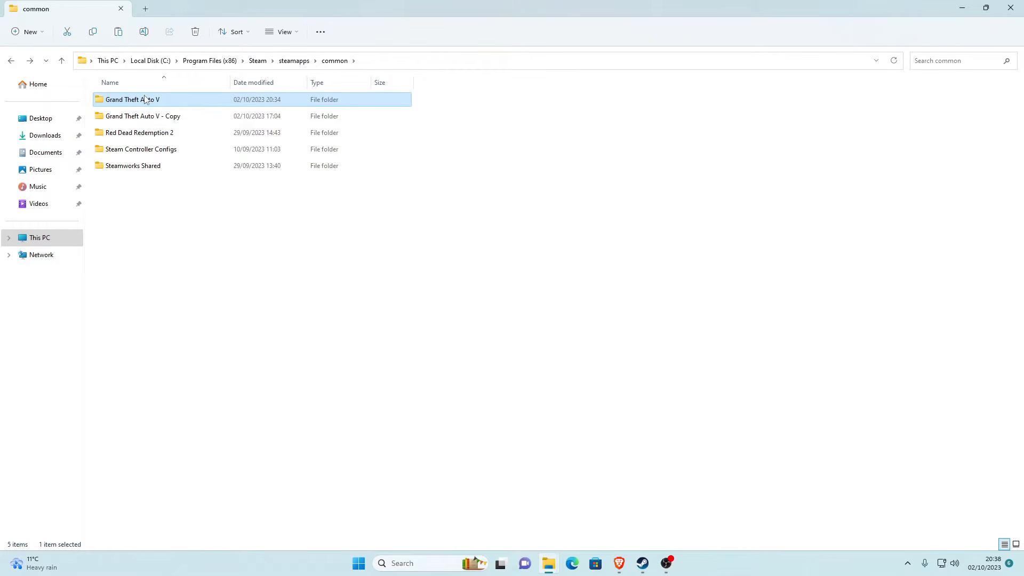
pyautogui.click(178, 200)
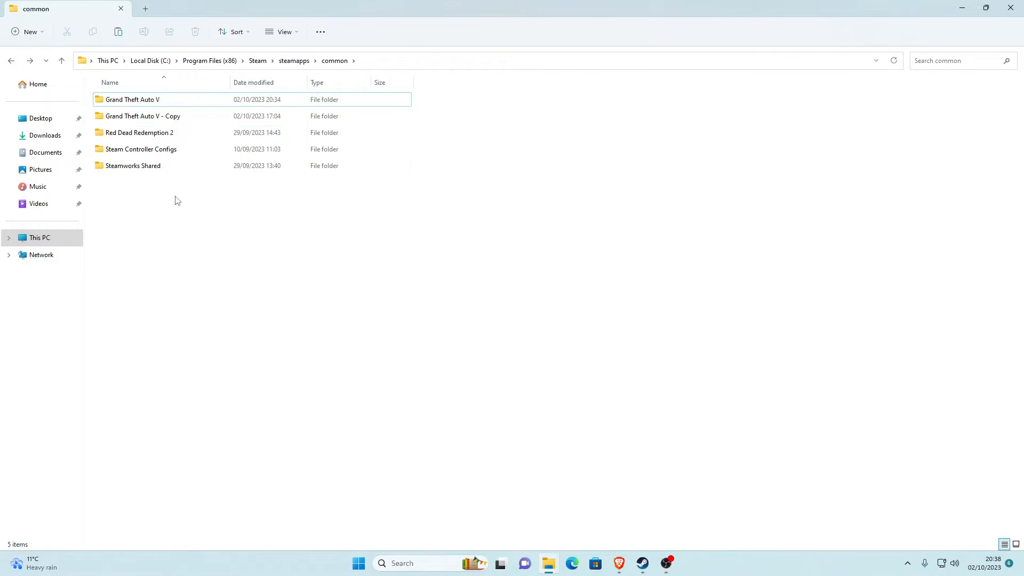
pyautogui.click(171, 115)
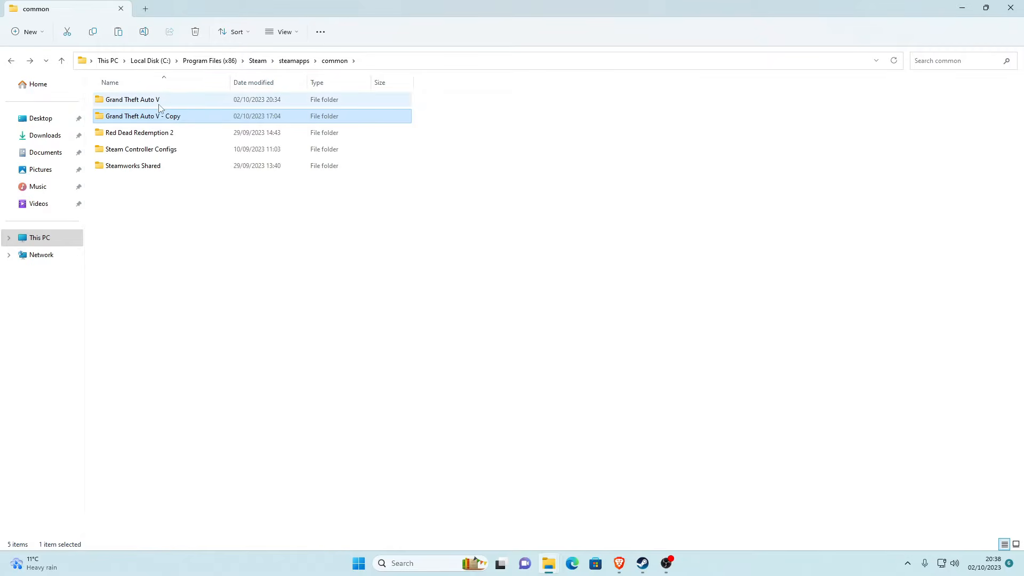
pyautogui.click(154, 100)
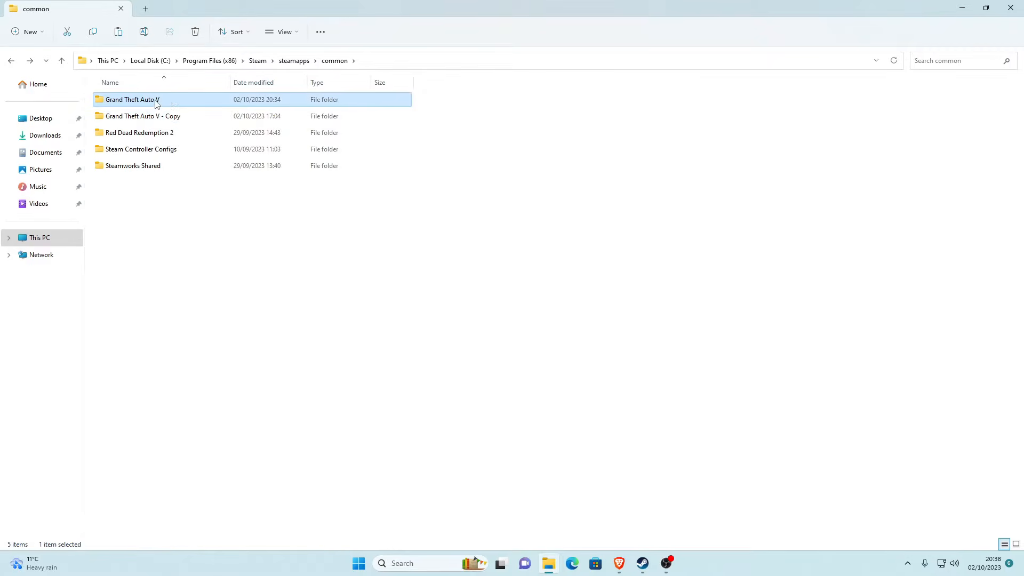
pyautogui.click(216, 189)
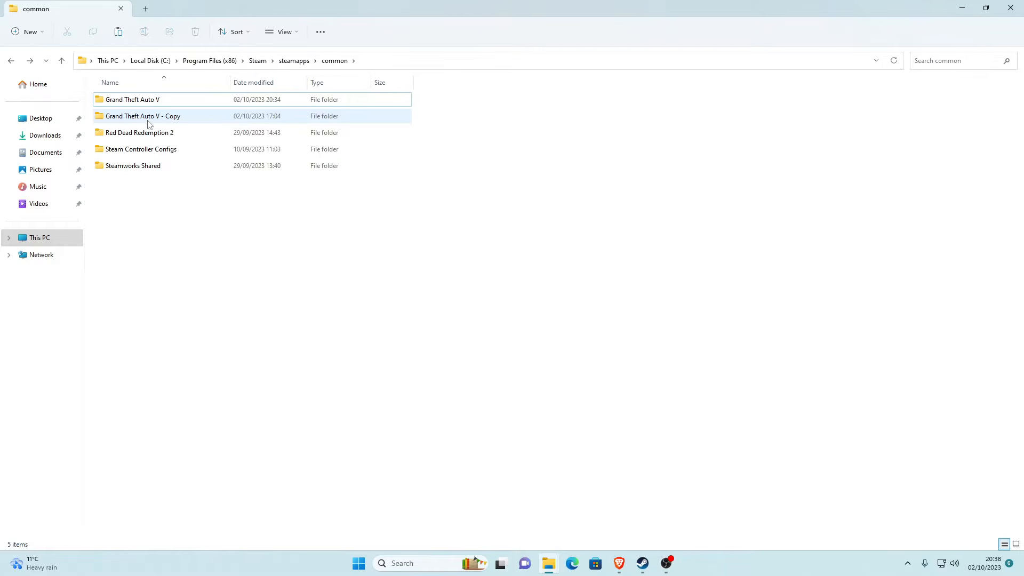
# Step: Copy the Grand Theft Auto V folder to the clipboard
pyautogui.click(117, 103)
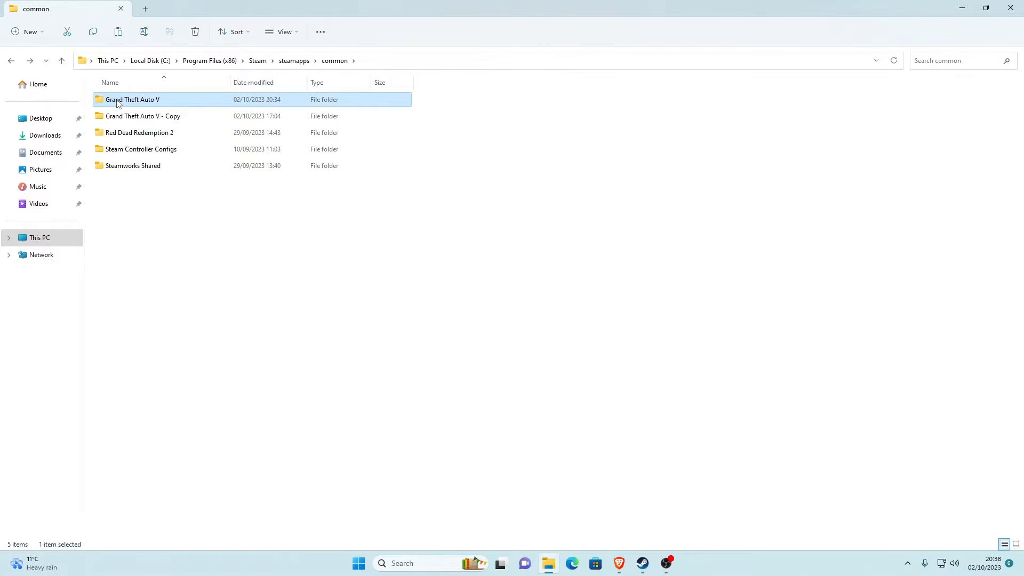
pyautogui.rightClick(153, 102)
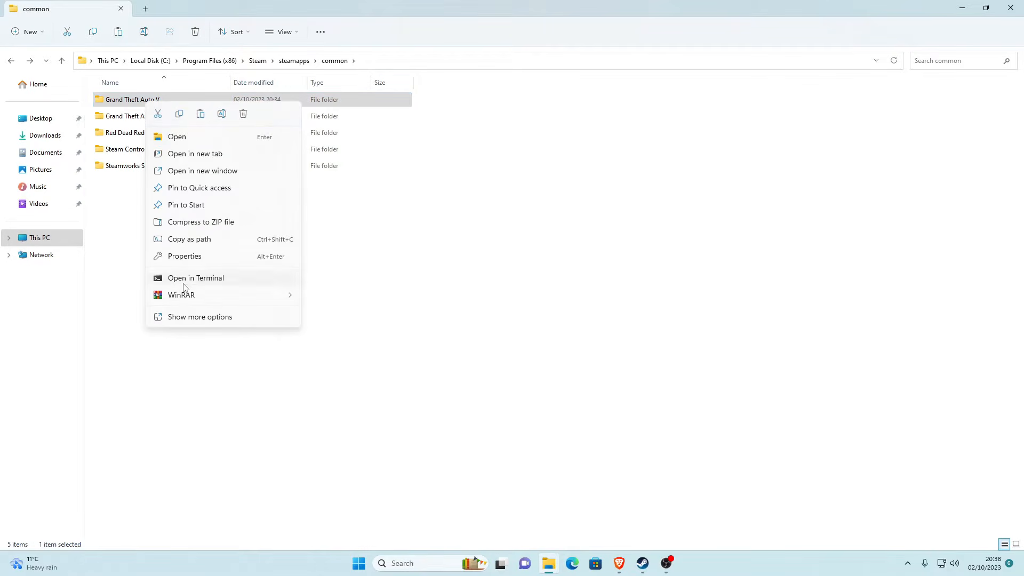
pyautogui.click(193, 318)
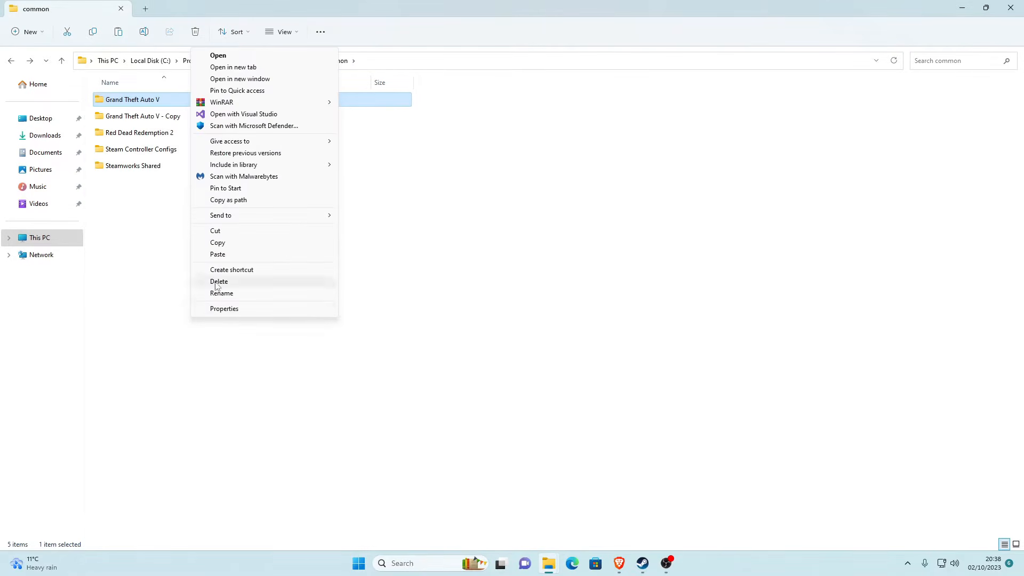
pyautogui.click(217, 242)
pyautogui.click(215, 245)
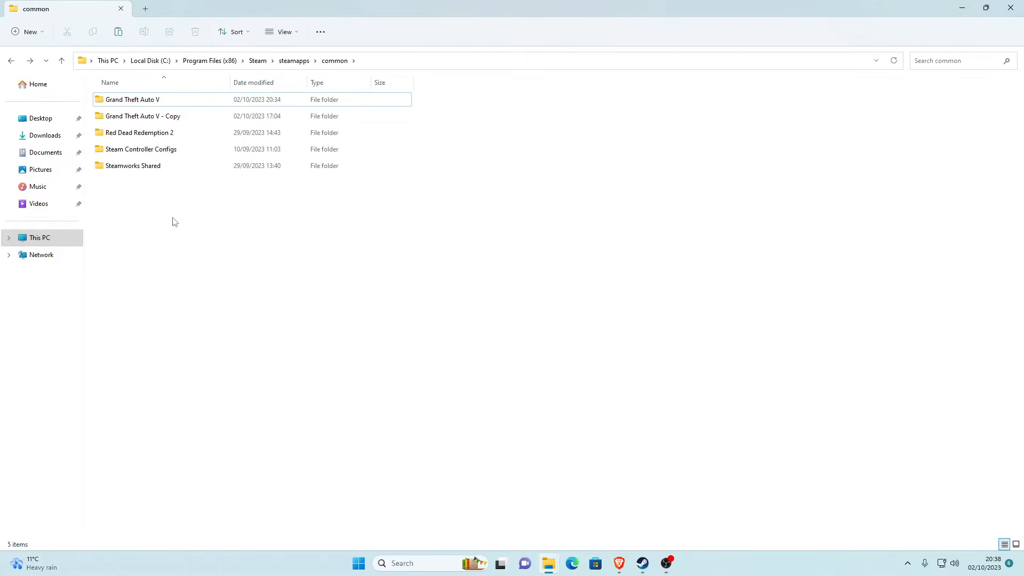
pyautogui.rightClick(168, 265)
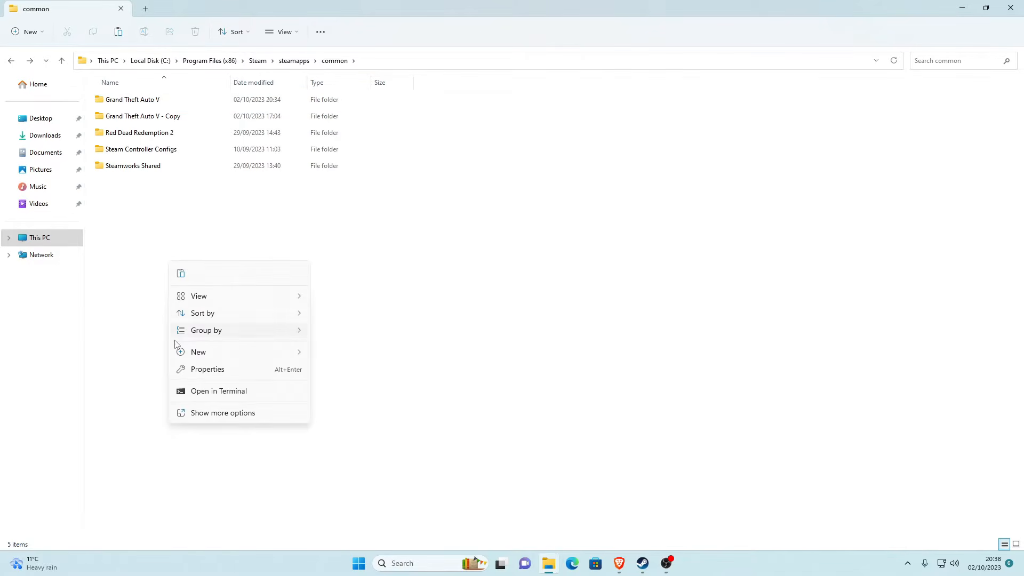
pyautogui.click(211, 417)
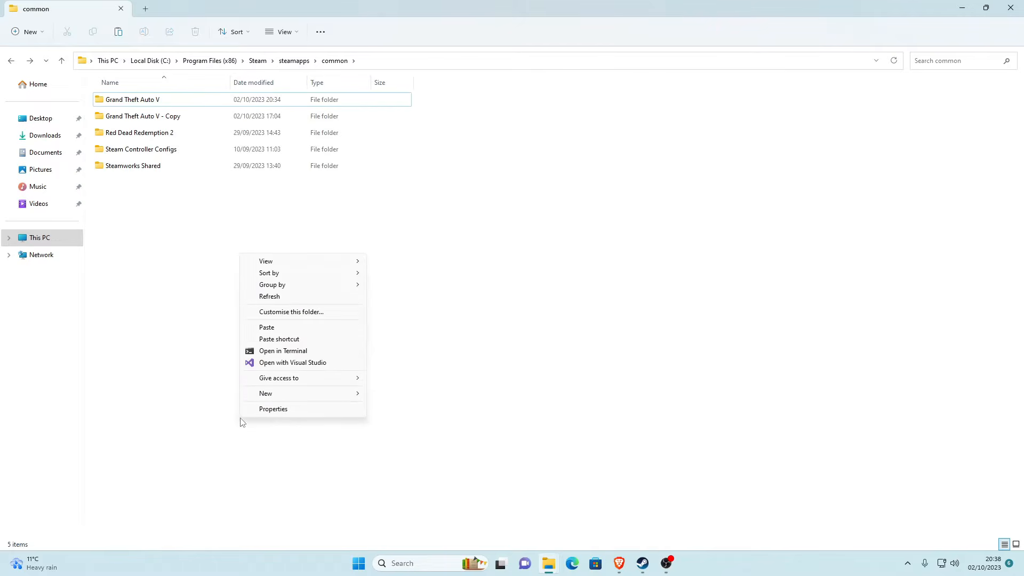
pyautogui.click(192, 274)
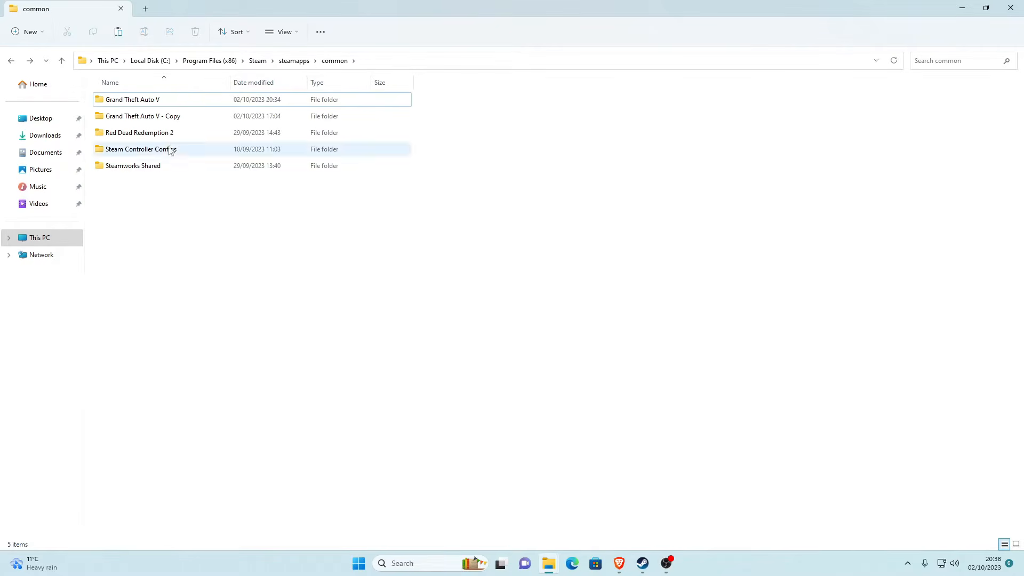
pyautogui.click(128, 120)
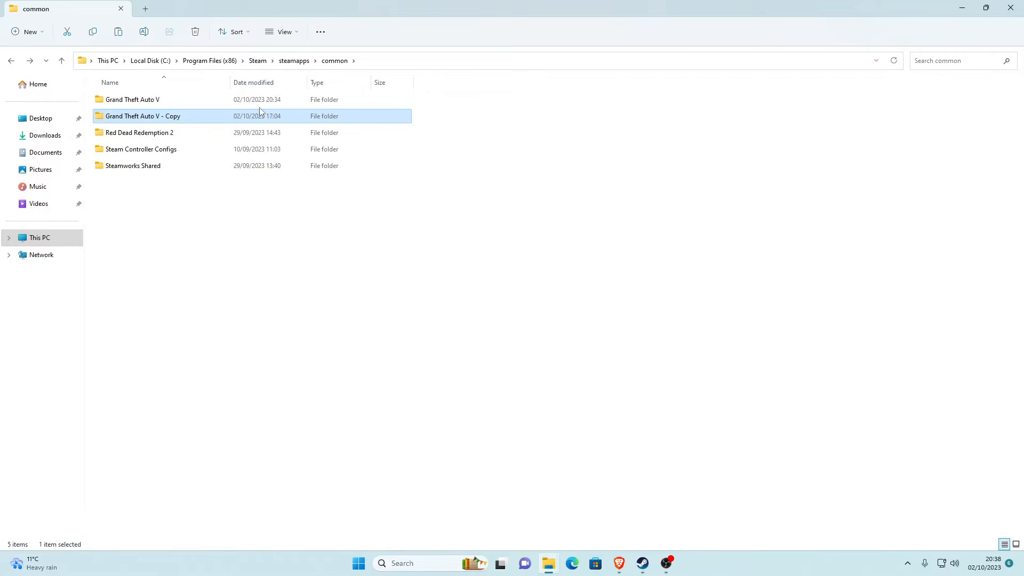
pyautogui.click(211, 208)
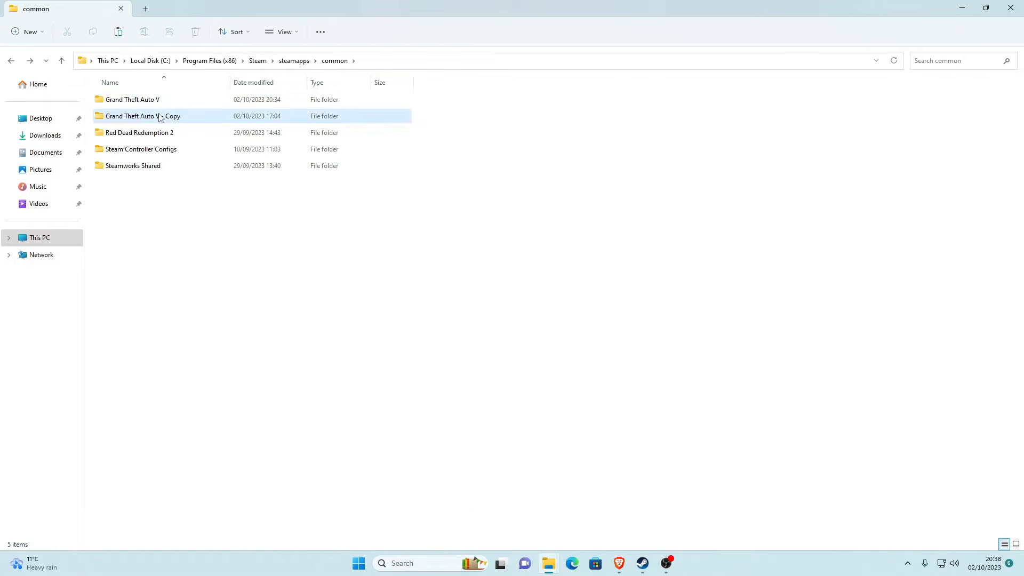
# Step: Open the Grand Theft Auto V folder, look inside its mods folder, and return to the Grand Theft Auto V folder
pyautogui.click(124, 102)
pyautogui.doubleClick(123, 102)
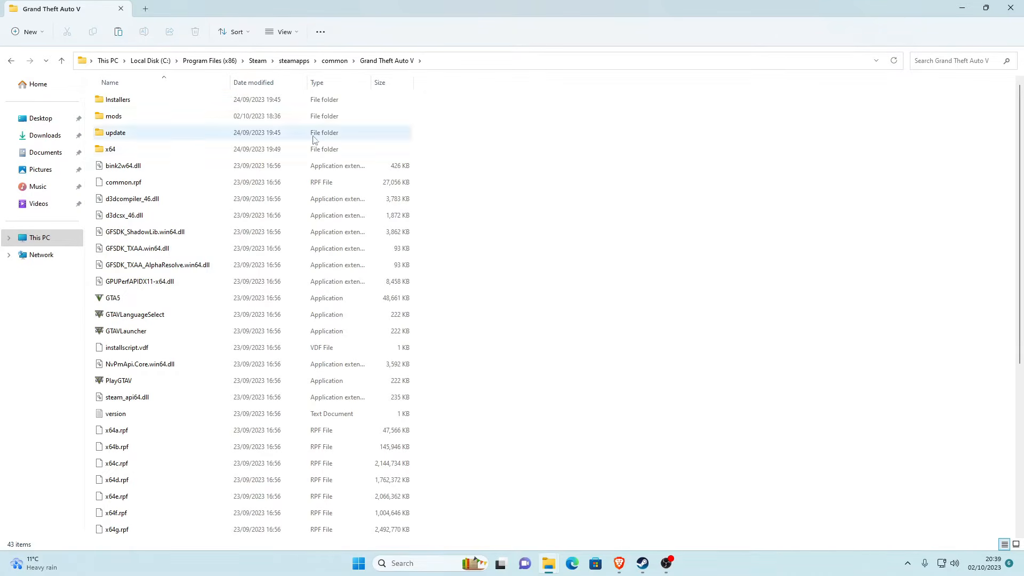
pyautogui.doubleClick(123, 120)
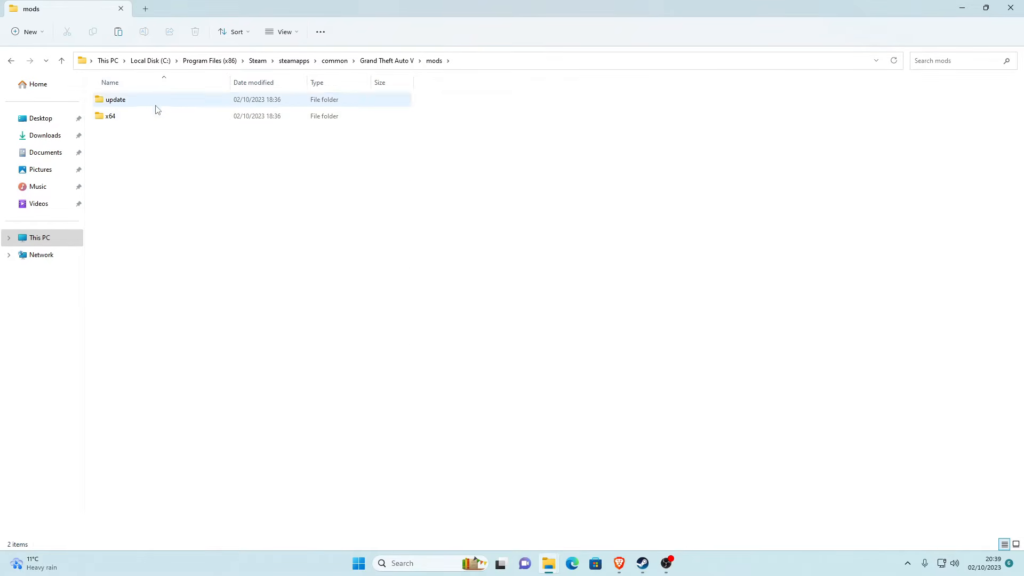
pyautogui.click(11, 61)
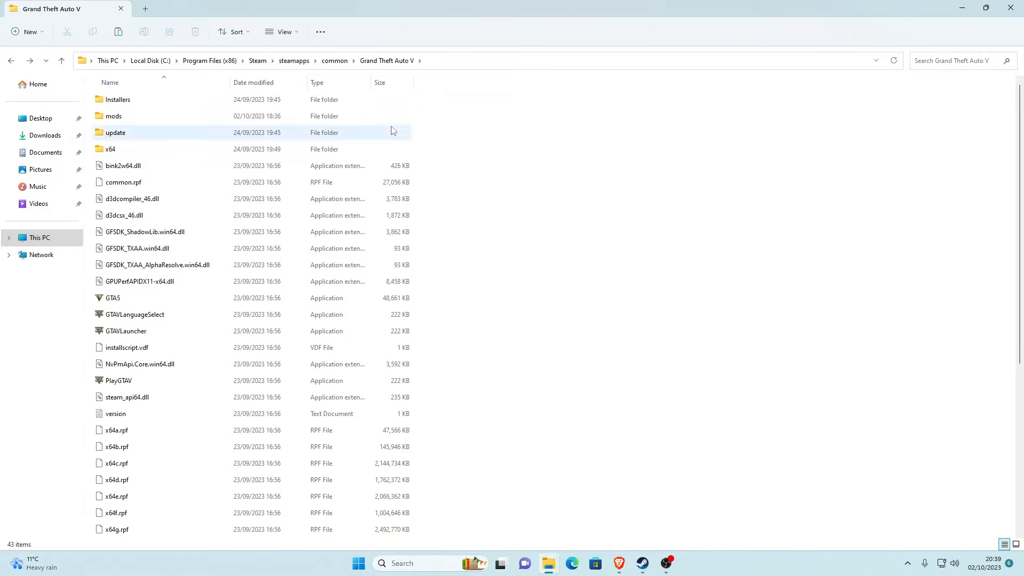
# Step: Try to create a folder named mods in the Grand Theft Auto V folder, decline the merge, and delete the new folder
pyautogui.rightClick(538, 232)
pyautogui.moveTo(587, 321)
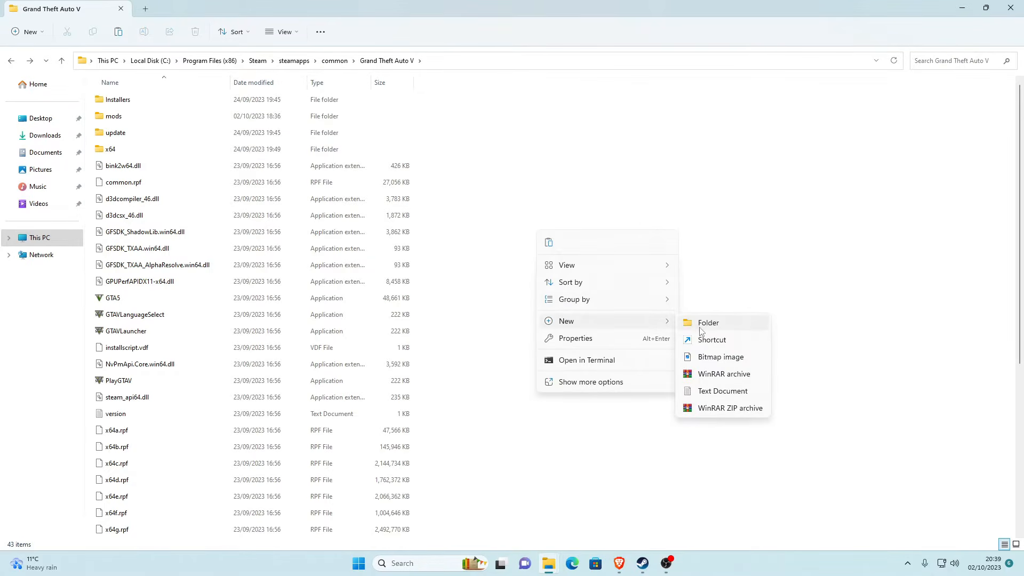
pyautogui.click(718, 331)
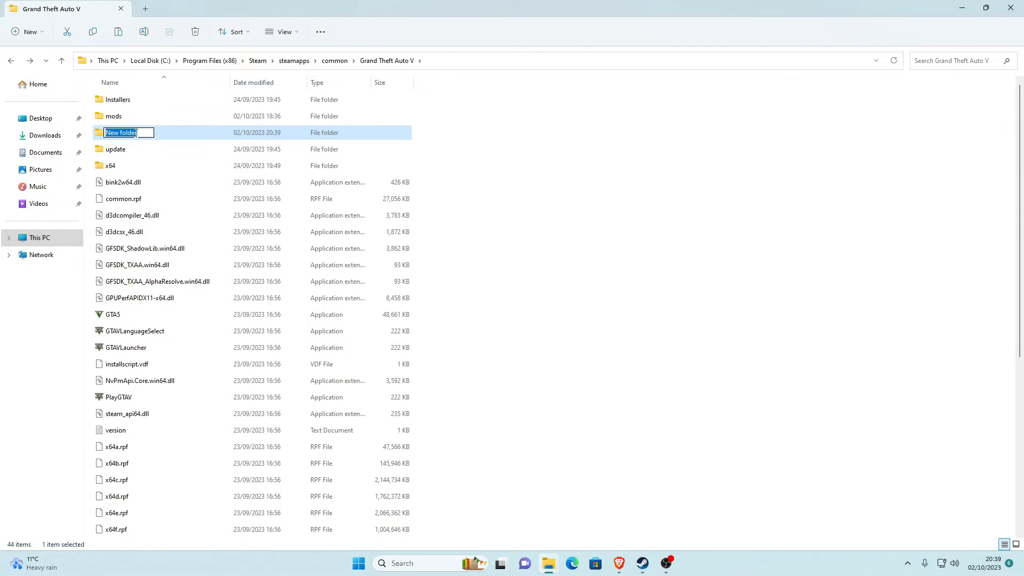
pyautogui.write('mods')
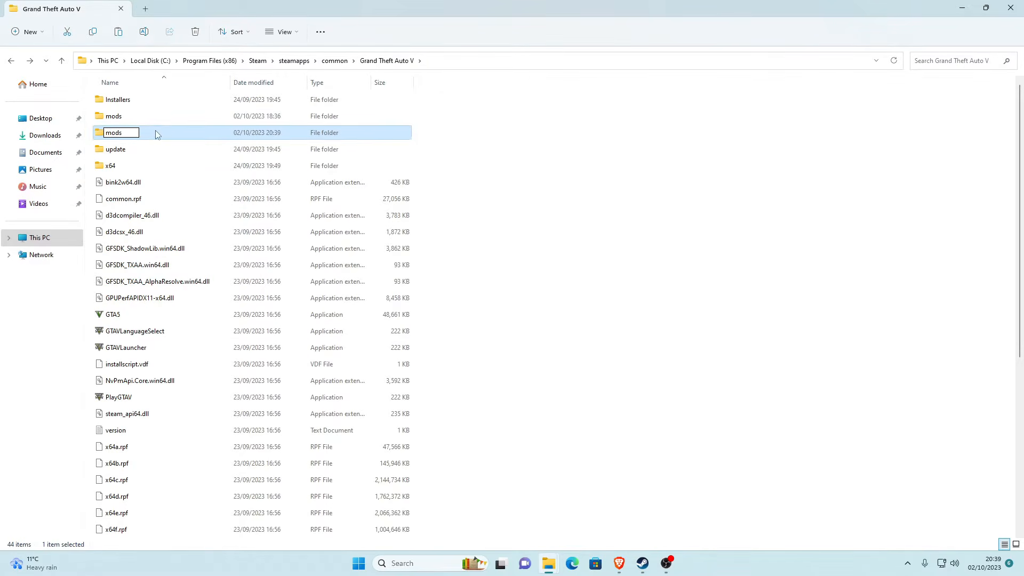
pyautogui.press('Return')
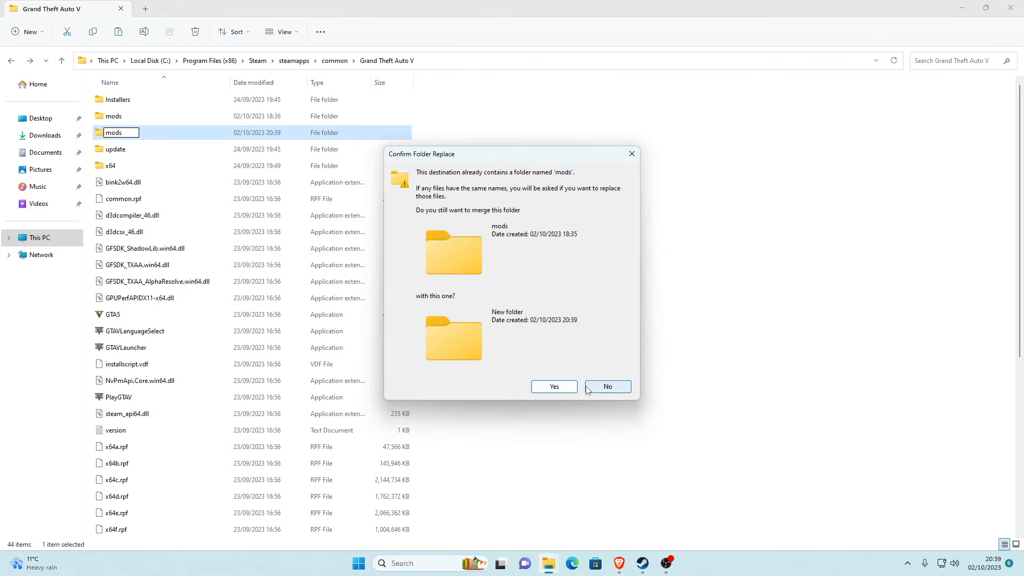
pyautogui.click(606, 387)
pyautogui.rightClick(141, 134)
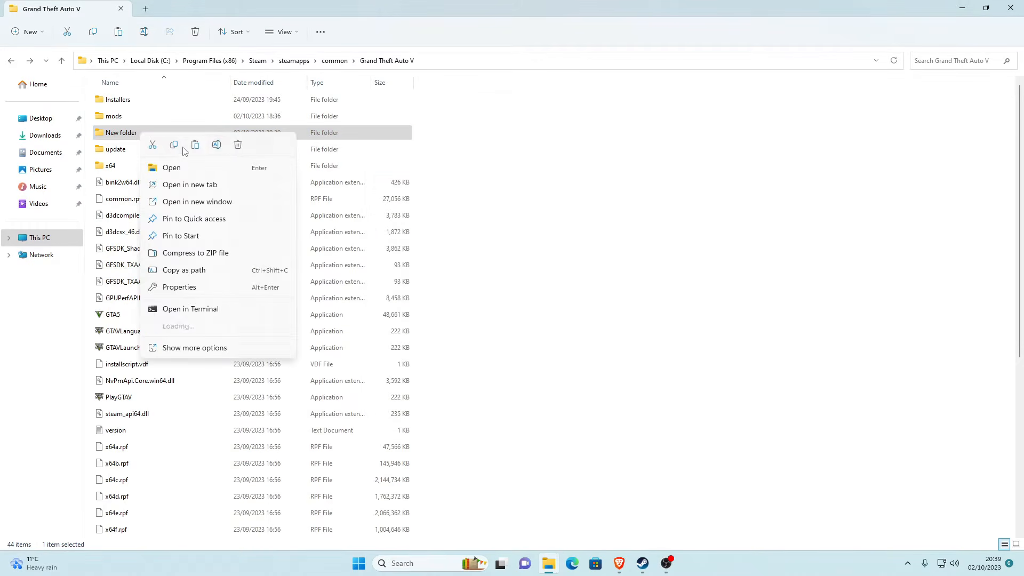
pyautogui.click(238, 144)
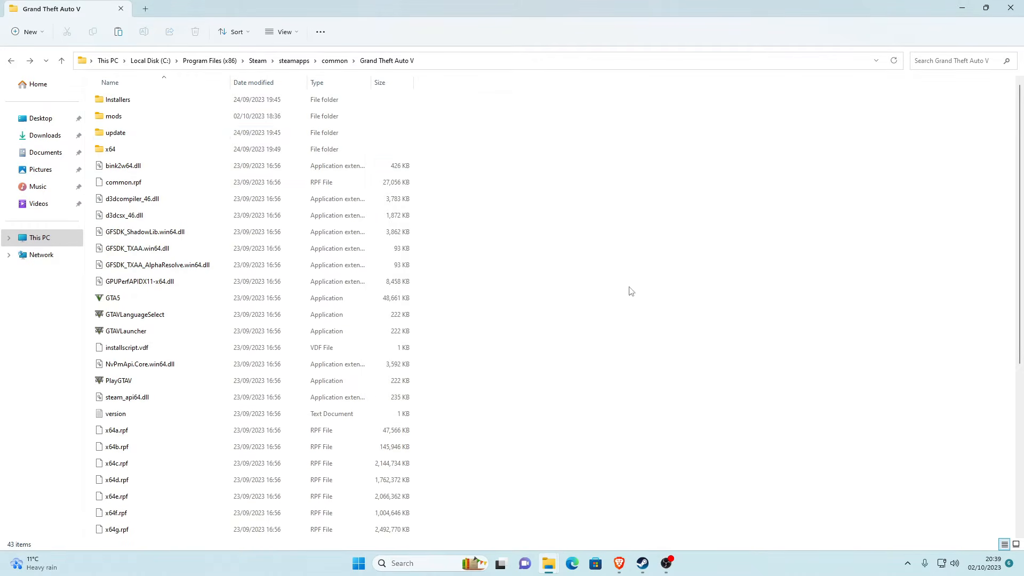
# Step: Copy the update and x64 folders from the Grand Theft Auto V folder to the clipboard after checking the mods folder
pyautogui.doubleClick(118, 117)
pyautogui.click(11, 61)
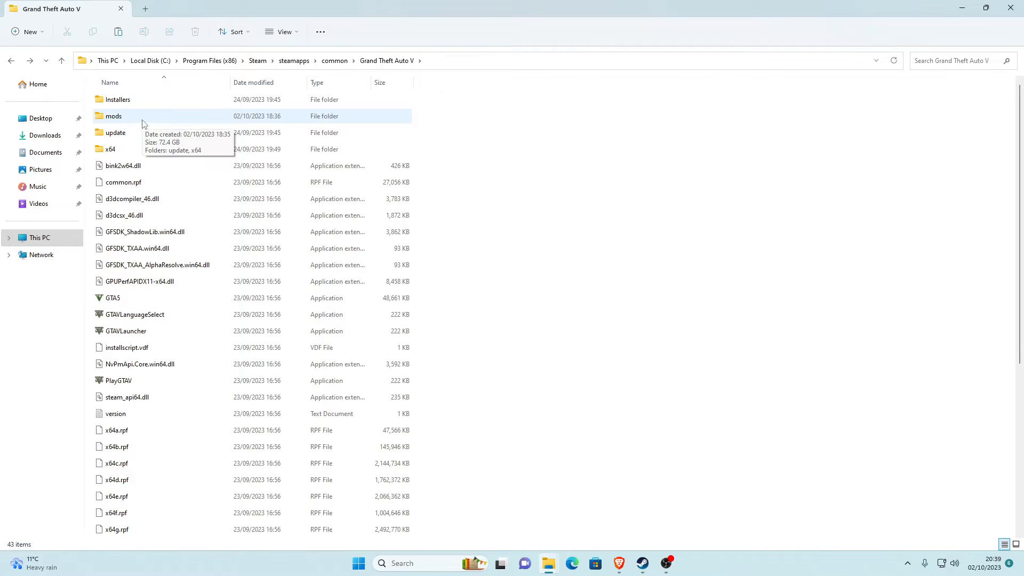
pyautogui.click(118, 136)
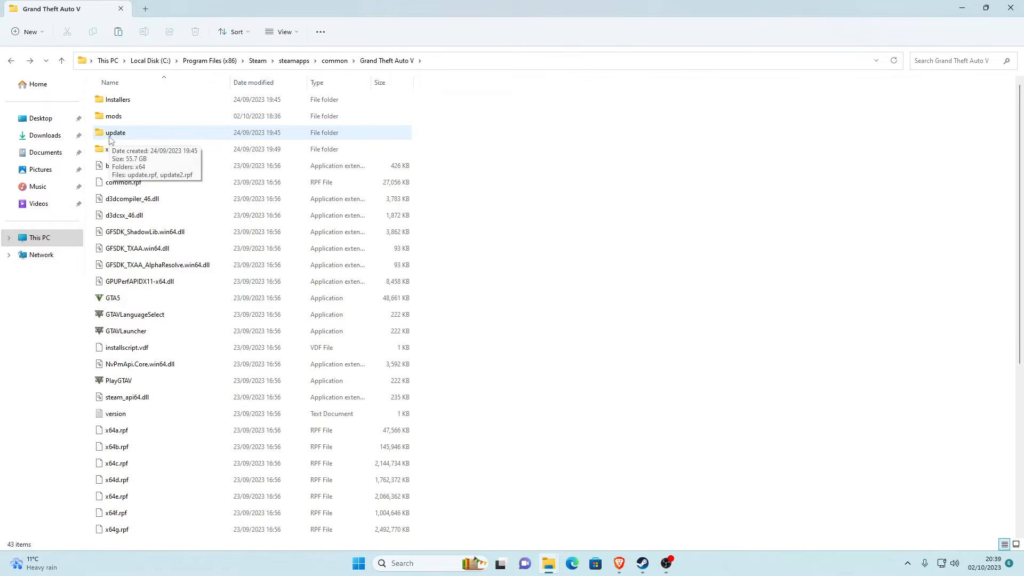
pyautogui.click(115, 140)
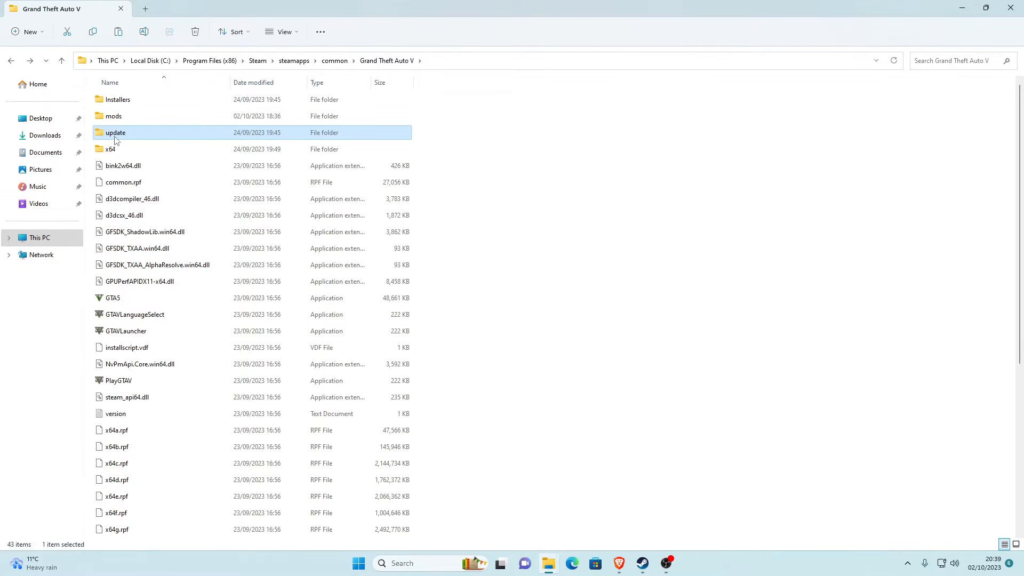
pyautogui.keyDown('ctrl'); pyautogui.click(116, 151); pyautogui.keyUp('ctrl')
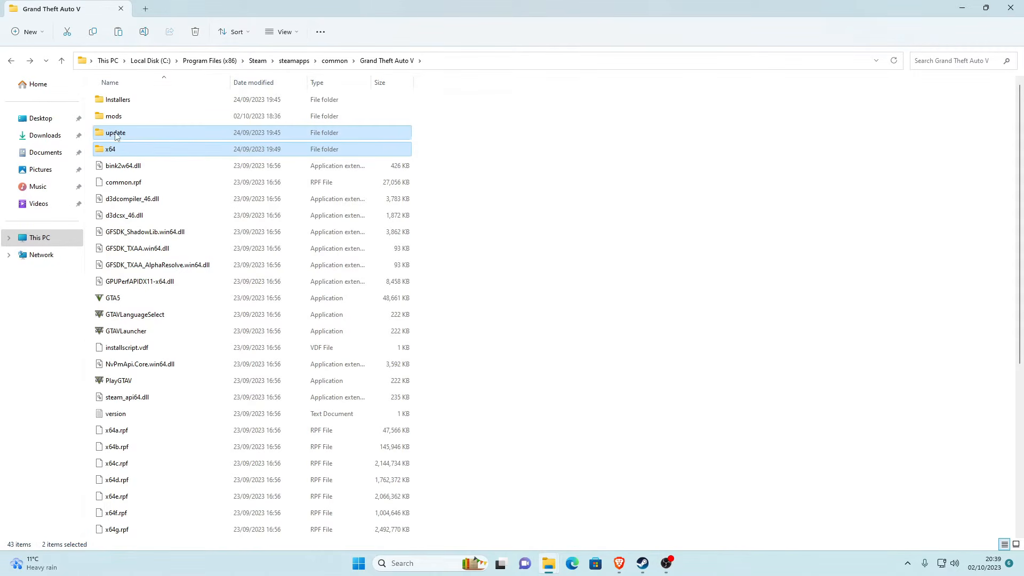
pyautogui.rightClick(126, 134)
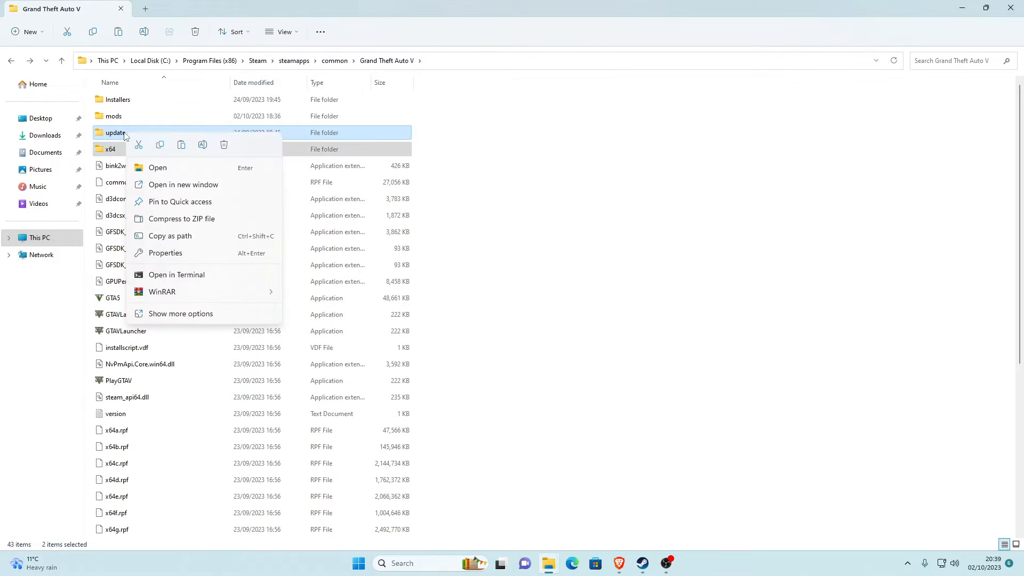
pyautogui.click(207, 316)
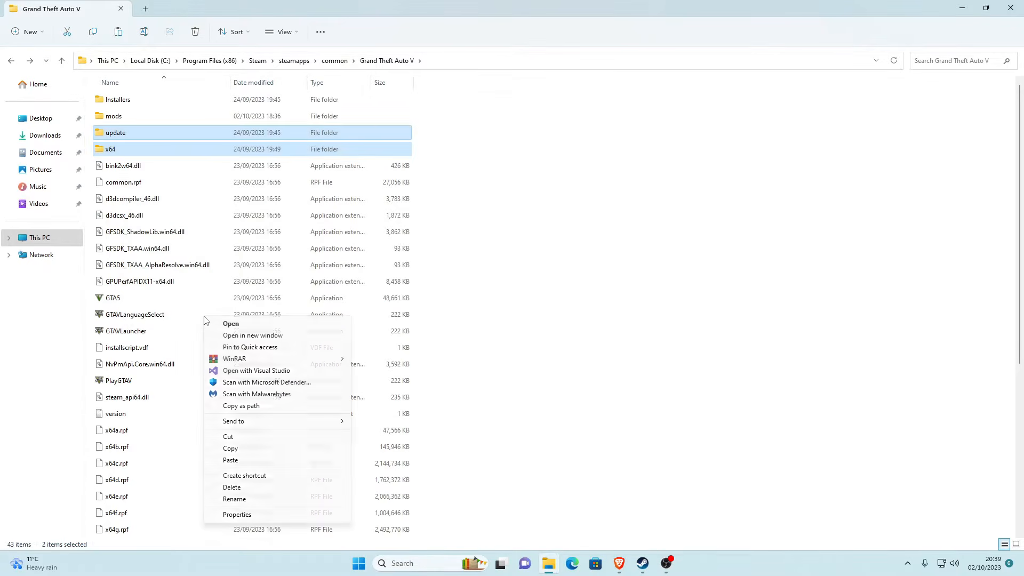
pyautogui.click(247, 449)
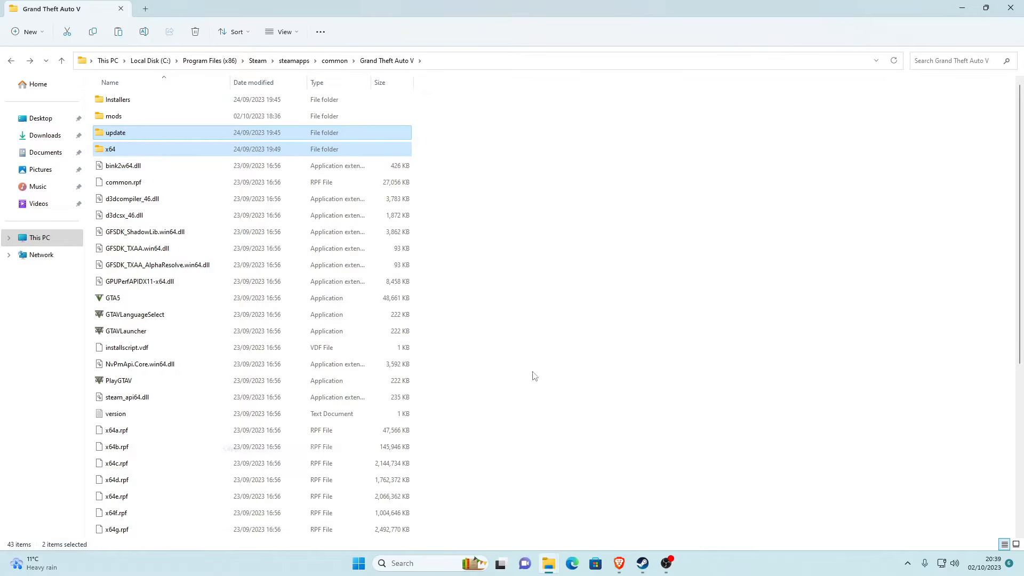
pyautogui.click(554, 265)
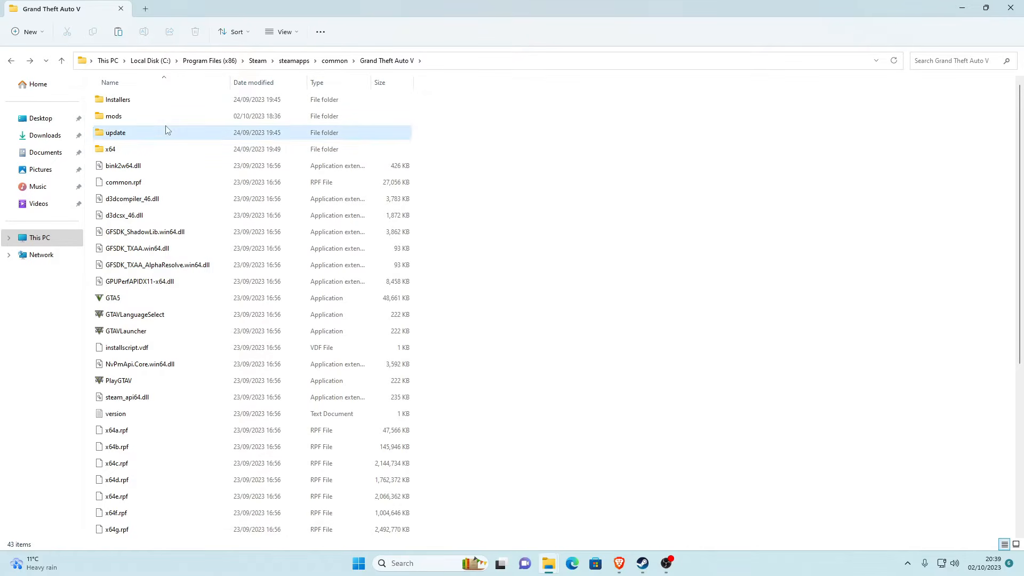
# Step: Open the mods folder and bring up its paste option, dismissing it without pasting
pyautogui.doubleClick(131, 121)
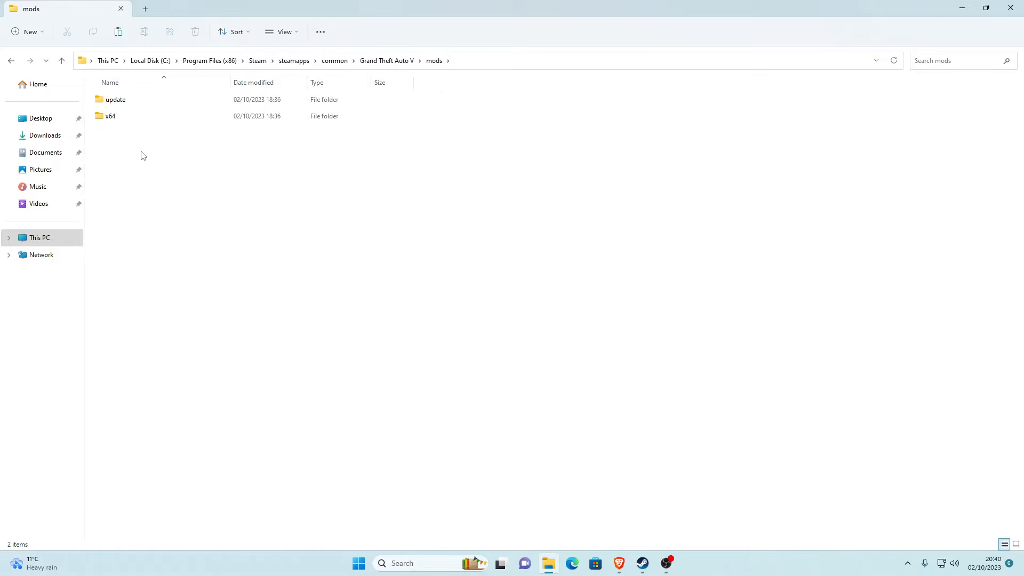
pyautogui.rightClick(131, 170)
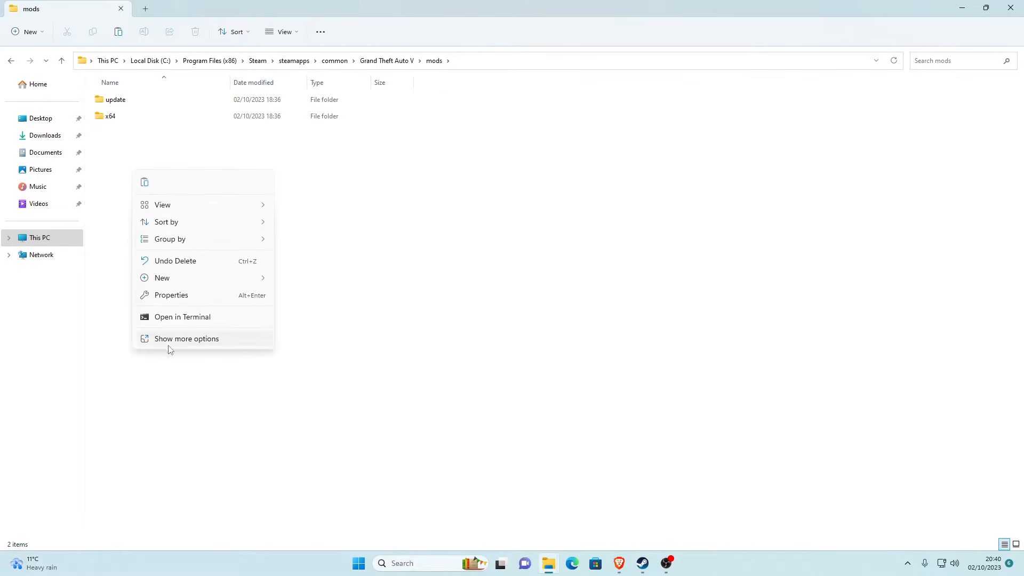
pyautogui.click(184, 342)
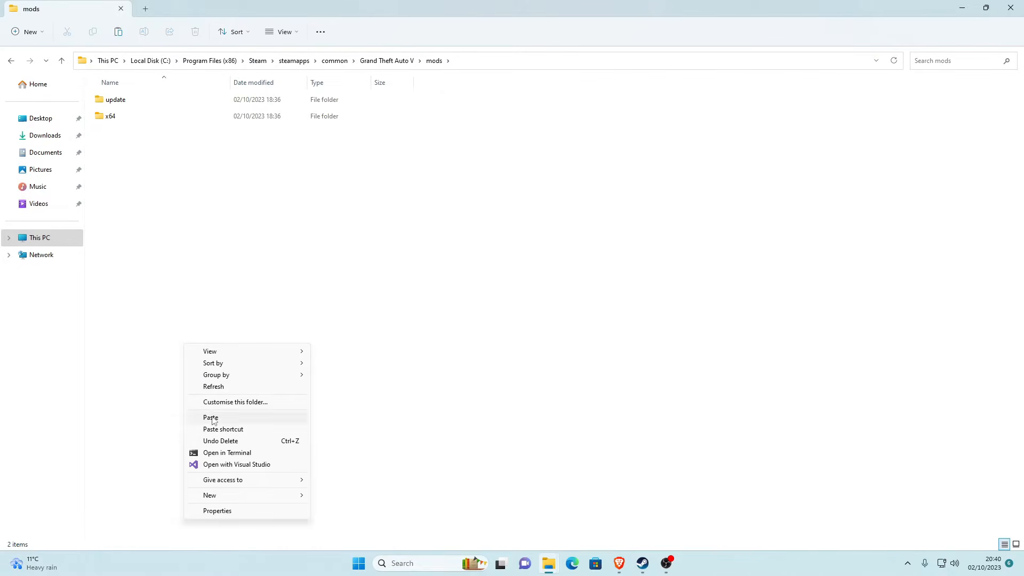
pyautogui.click(122, 288)
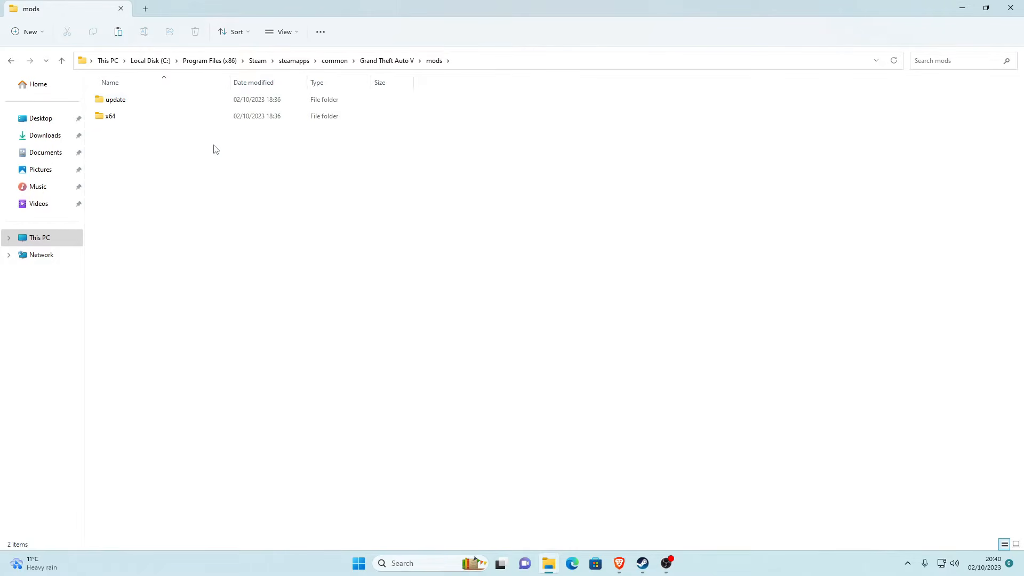
# Step: Look inside the update folder within mods and return to the Grand Theft Auto V folder
pyautogui.doubleClick(138, 99)
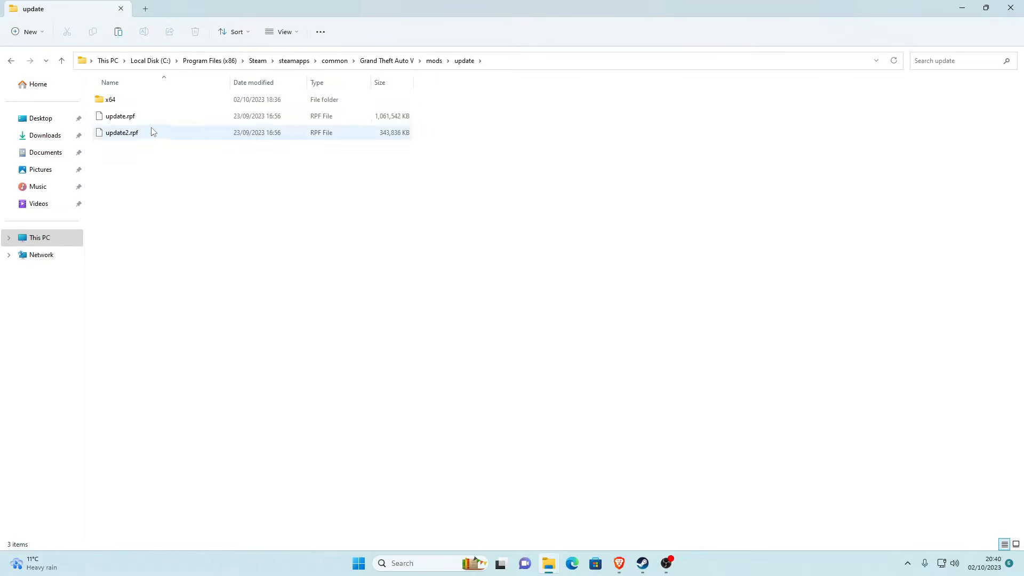
pyautogui.click(11, 61)
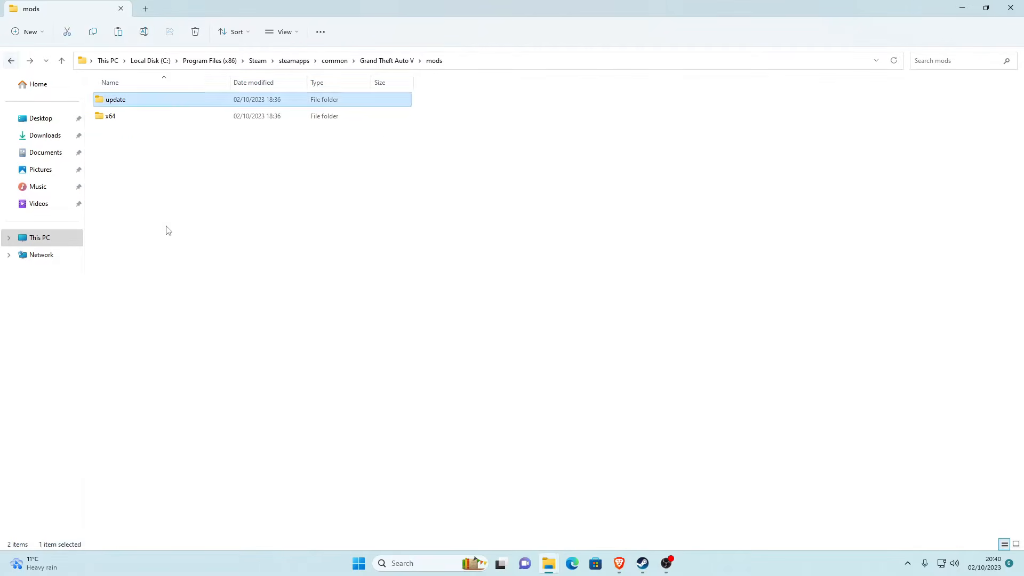
pyautogui.click(388, 61)
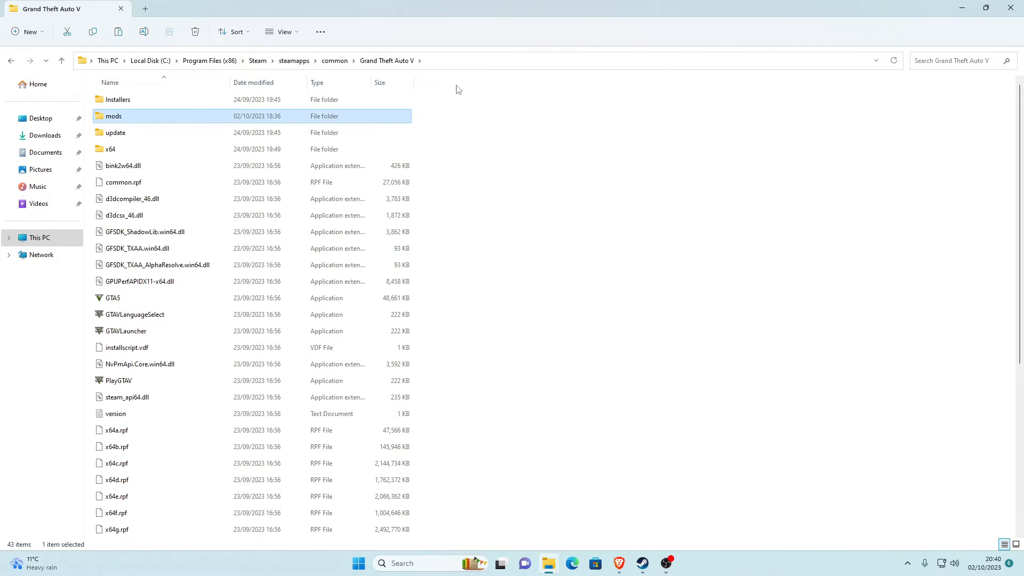
pyautogui.click(739, 135)
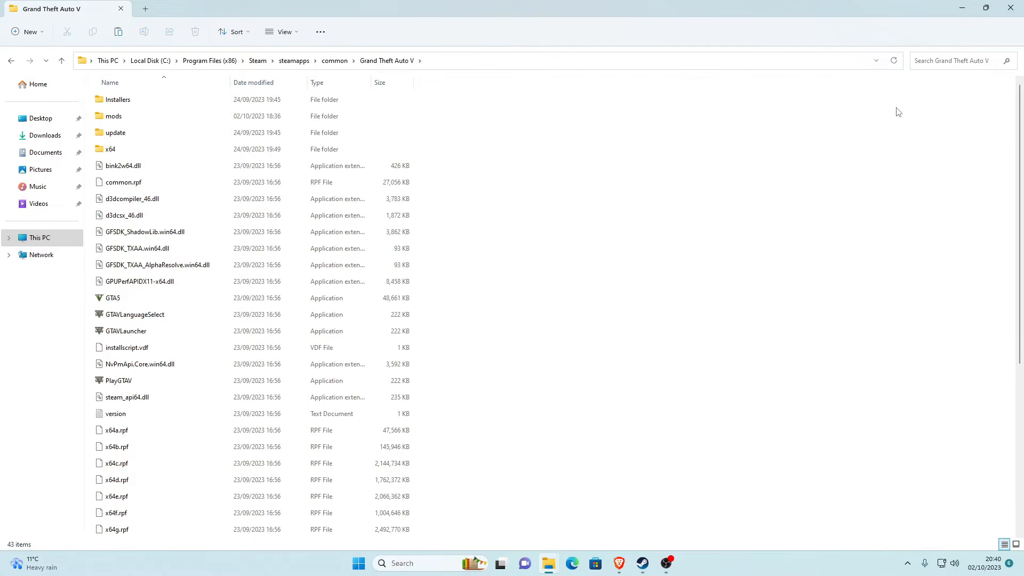
# Step: Minimize File Explorer and switch to the Brave browser showing the RARLAB download page
pyautogui.click(969, 10)
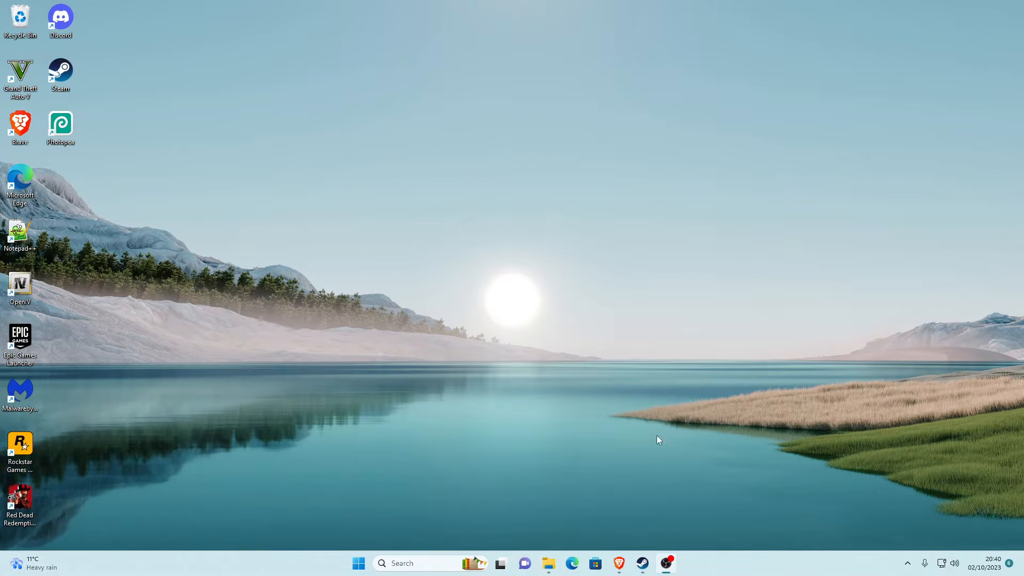
pyautogui.moveTo(621, 560)
pyautogui.click(622, 496)
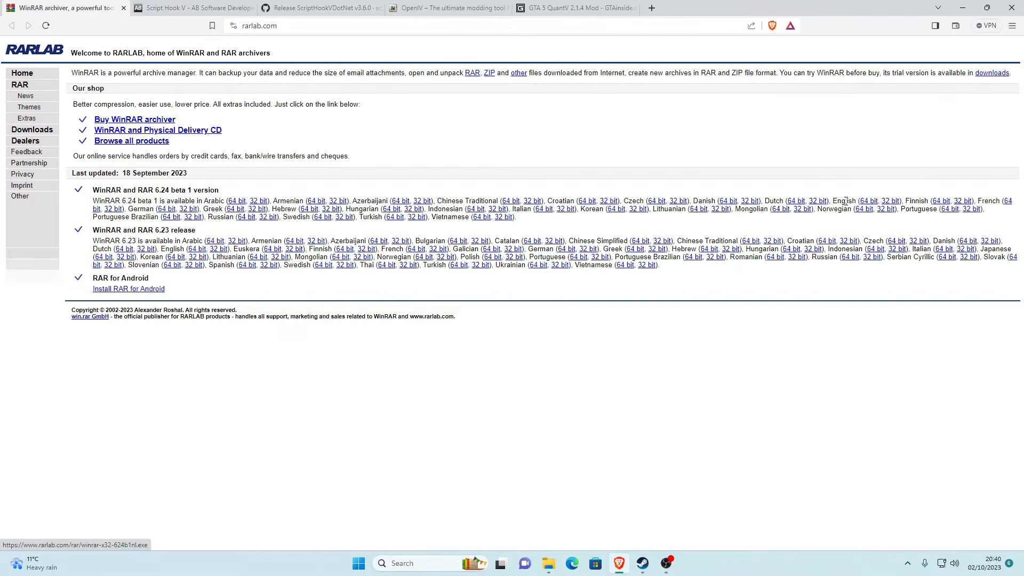
# Step: Download the English 64 bit WinRAR 6.24 beta 1 installer and save it as winrar-x64-624b1 in Downloads
pyautogui.moveTo(831, 200); pyautogui.dragTo(853, 198)
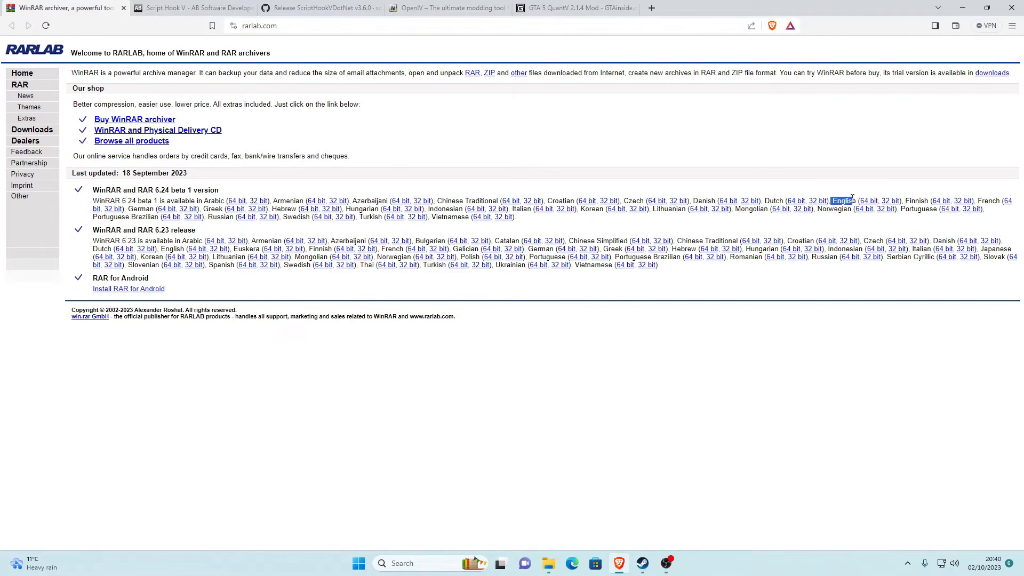
pyautogui.click(846, 199)
pyautogui.moveTo(833, 200); pyautogui.dragTo(847, 199)
pyautogui.click(868, 201)
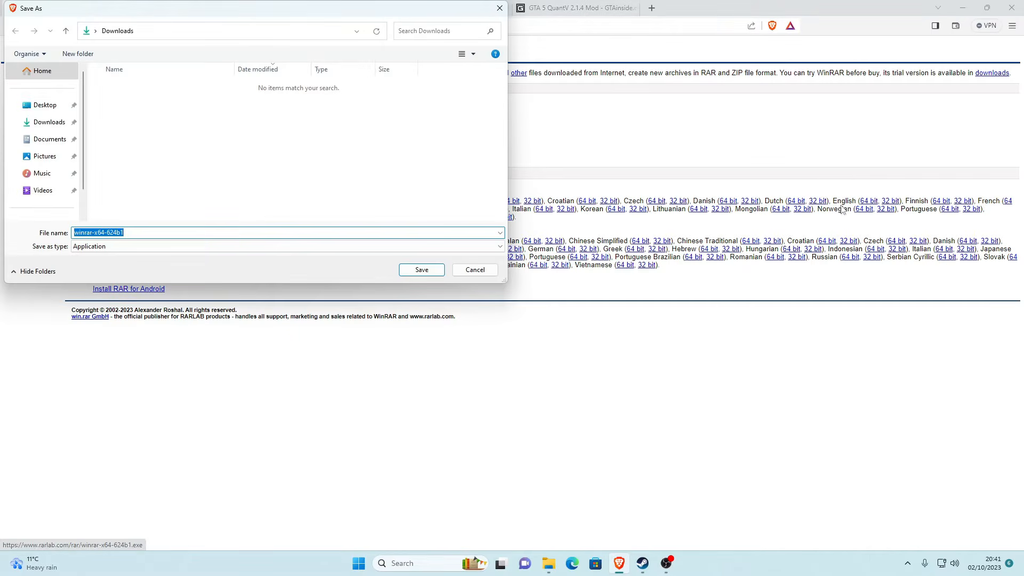
pyautogui.click(421, 270)
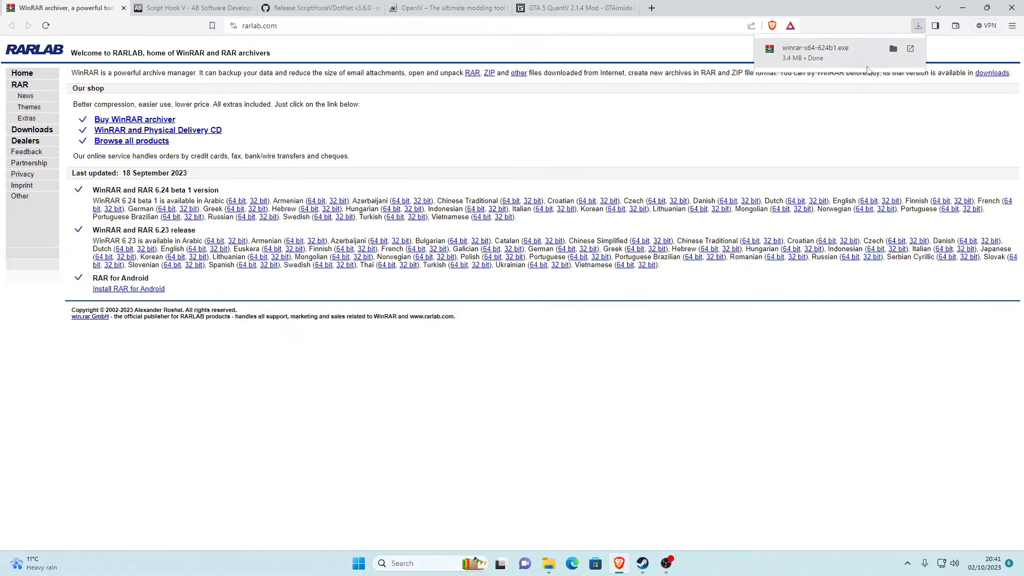
# Step: Run the downloaded WinRAR installer into C:\Program Files\WinRAR with the default options, finish setup, and close the WinRAR shortcuts folder
pyautogui.click(812, 53)
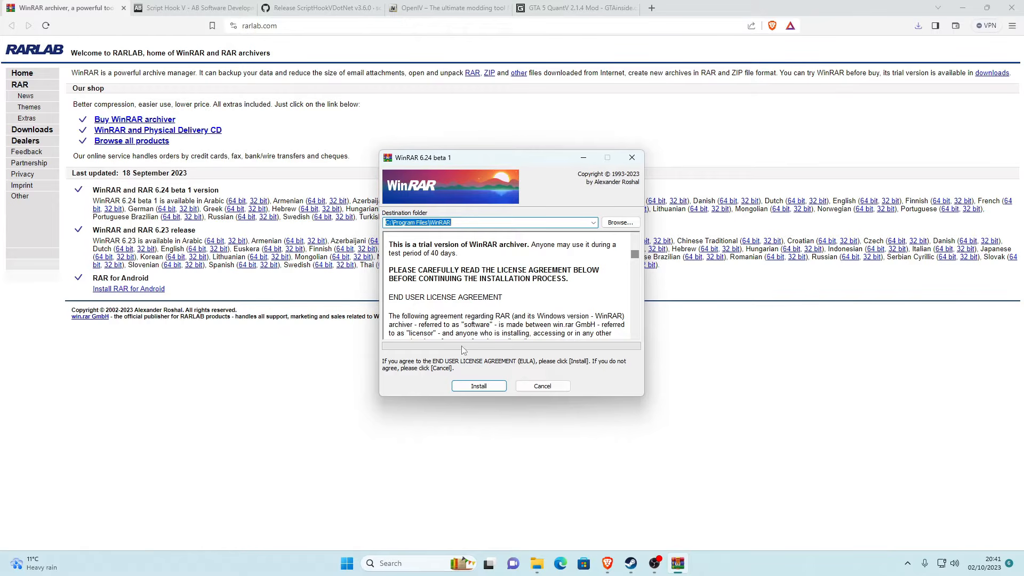
pyautogui.click(477, 390)
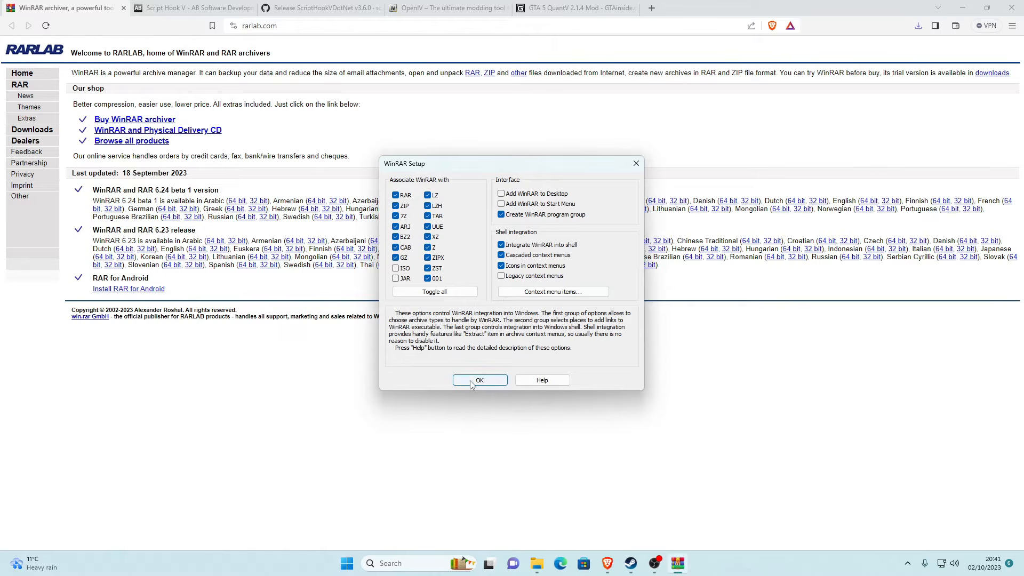
pyautogui.click(472, 382)
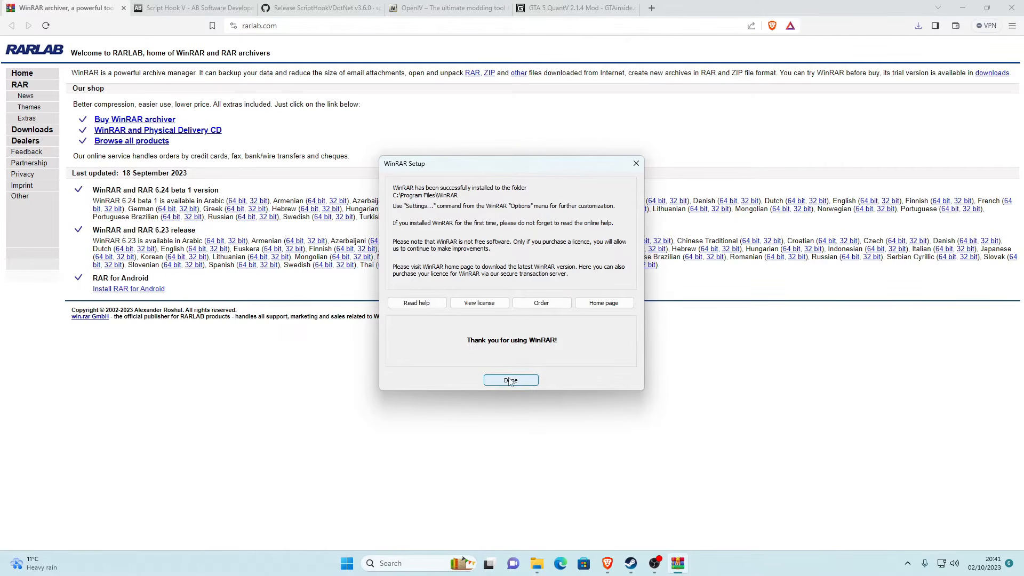
pyautogui.click(510, 382)
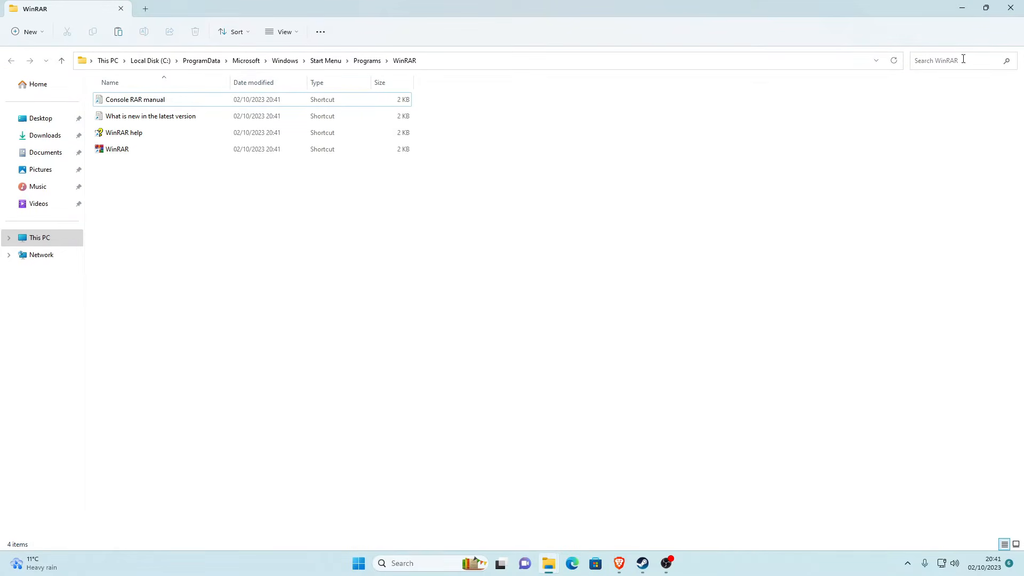
pyautogui.click(1011, 8)
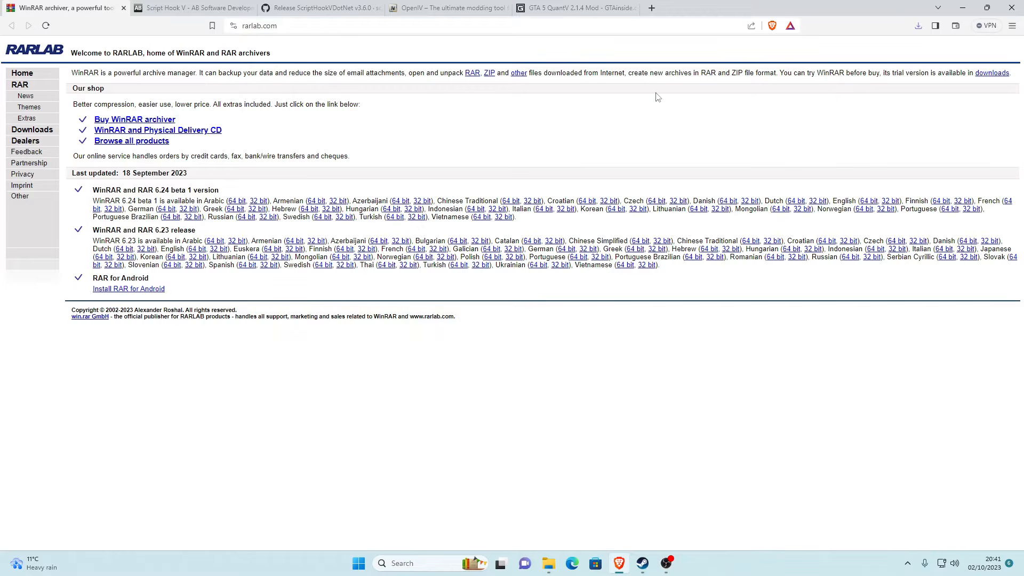
# Step: Close the RARLAB page, then download Script Hook V and save it as ScriptHookV_1.0.2944.0 in Downloads
pyautogui.click(123, 8)
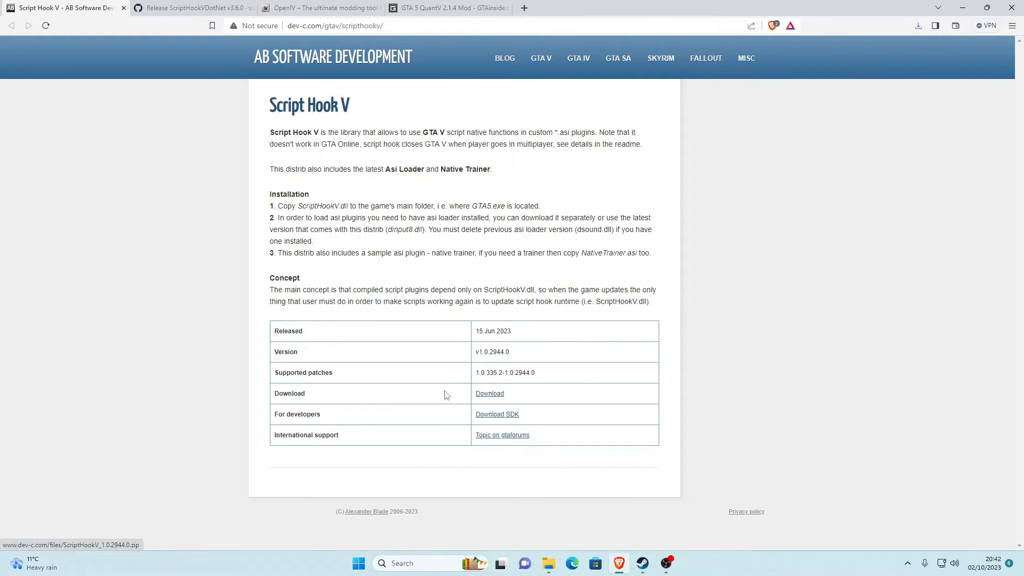
pyautogui.click(493, 394)
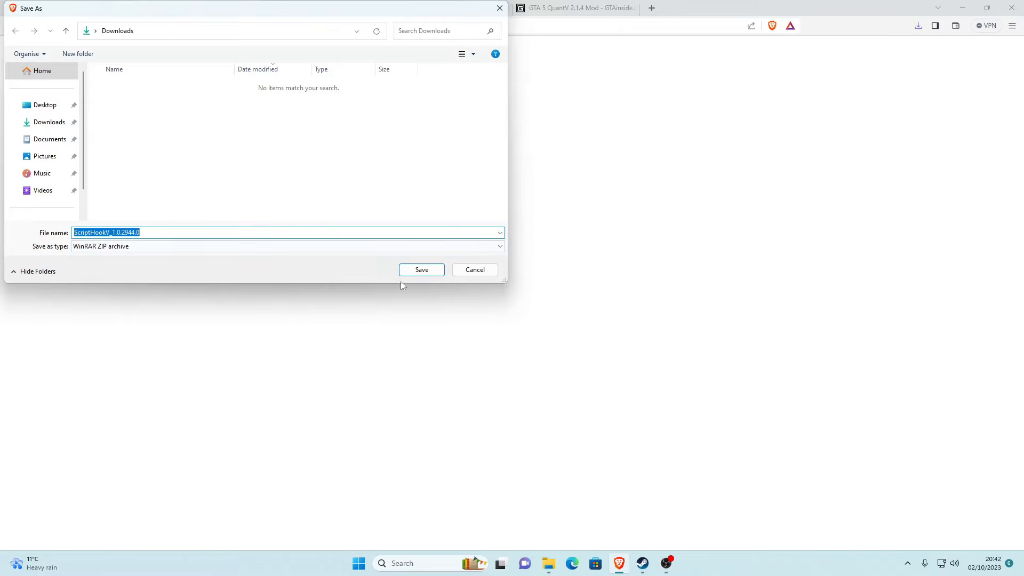
pyautogui.click(422, 270)
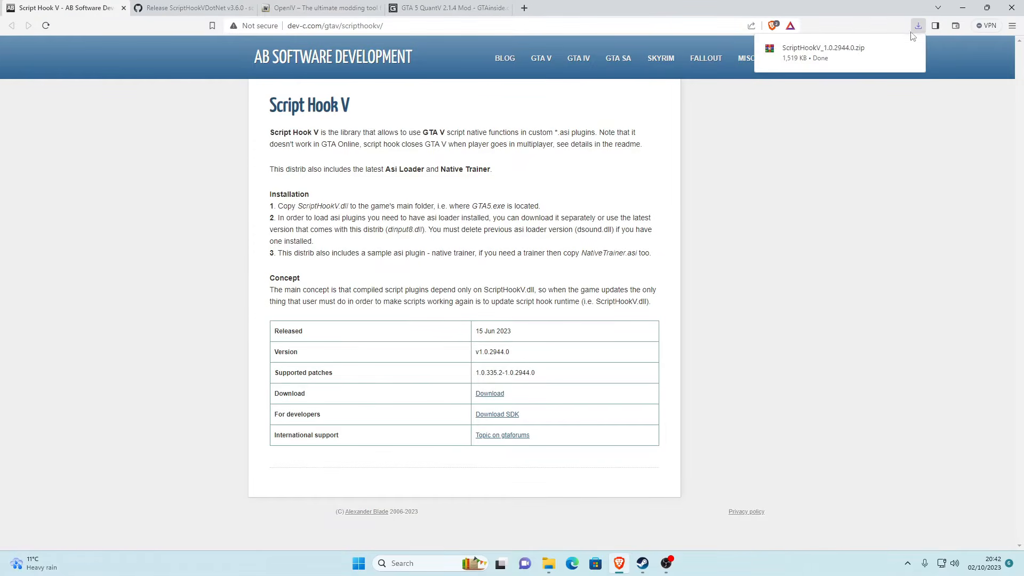
# Step: Open the downloaded ScriptHookV_1.0.2944.0.zip in WinRAR and dismiss the first-use notification
pyautogui.moveTo(853, 49)
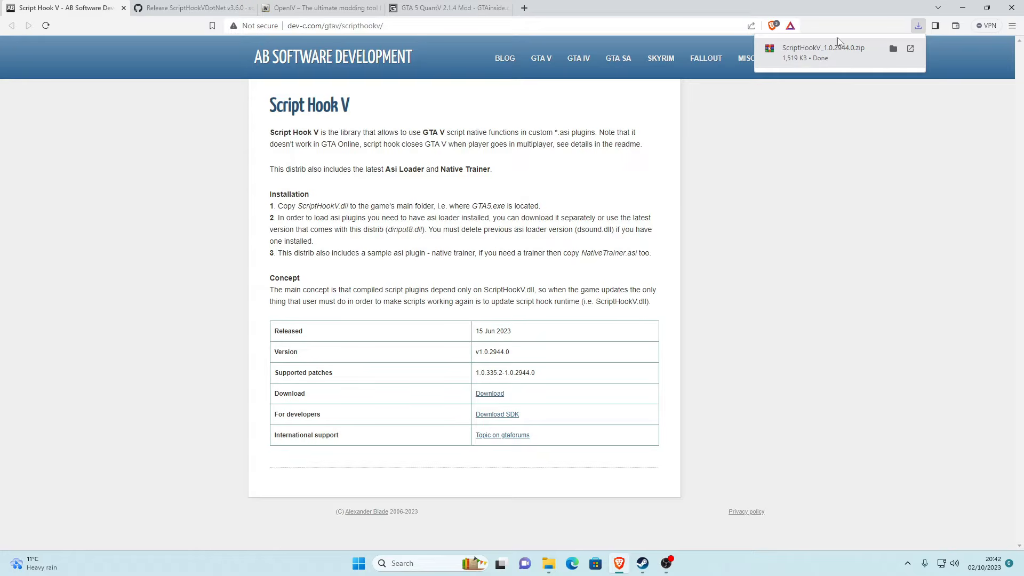
pyautogui.click(802, 55)
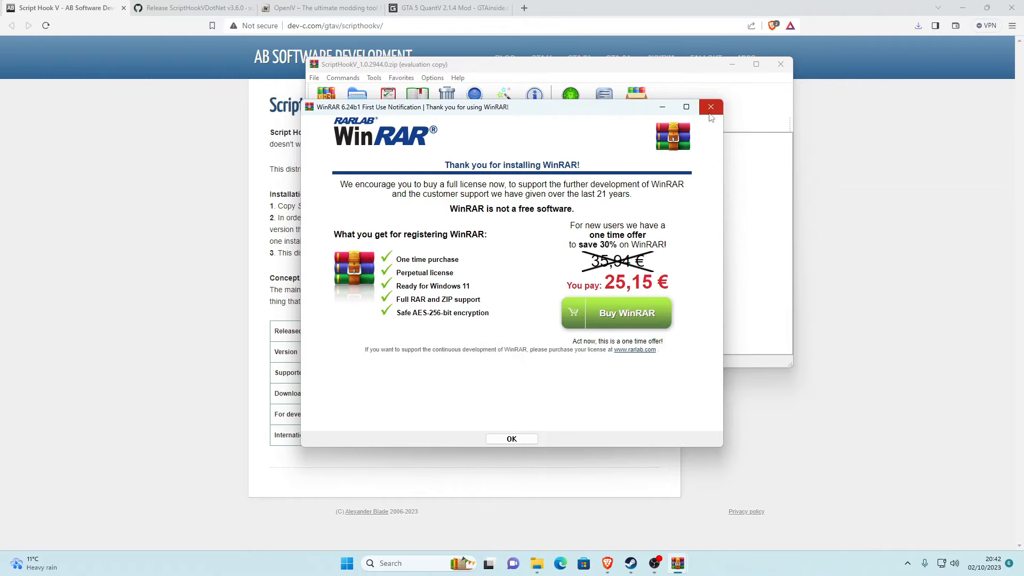
pyautogui.click(517, 444)
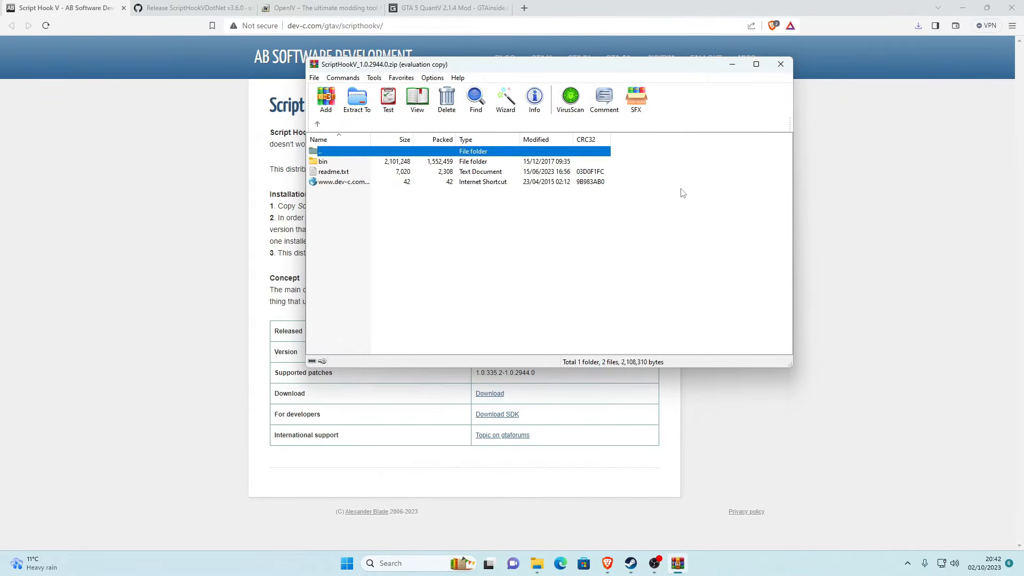
# Step: Minimize the browser and arrange the ScriptHookV archive window at full height over half of the desktop
pyautogui.click(963, 10)
pyautogui.click(963, 10)
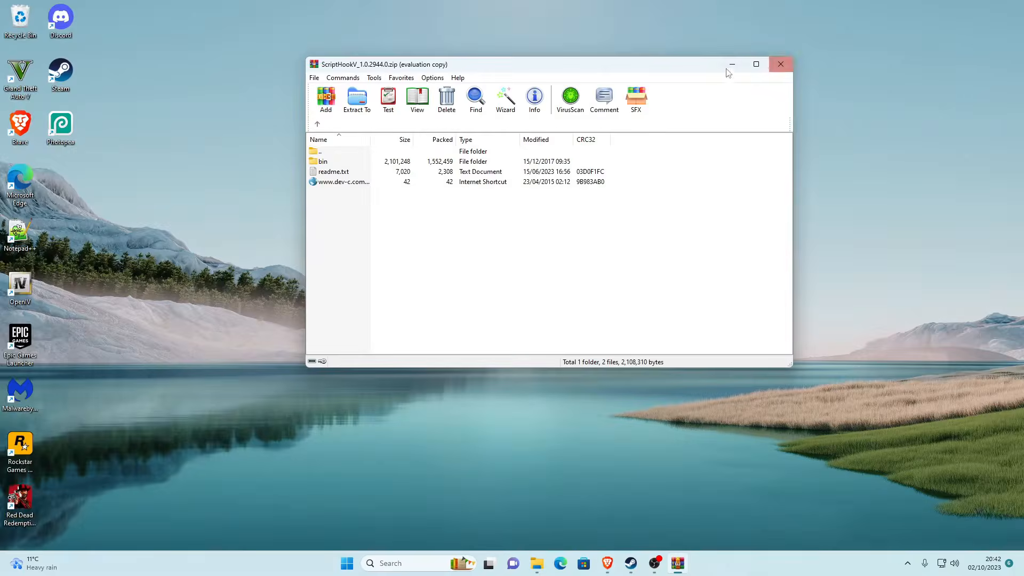
pyautogui.moveTo(638, 70); pyautogui.dragTo(865, 81)
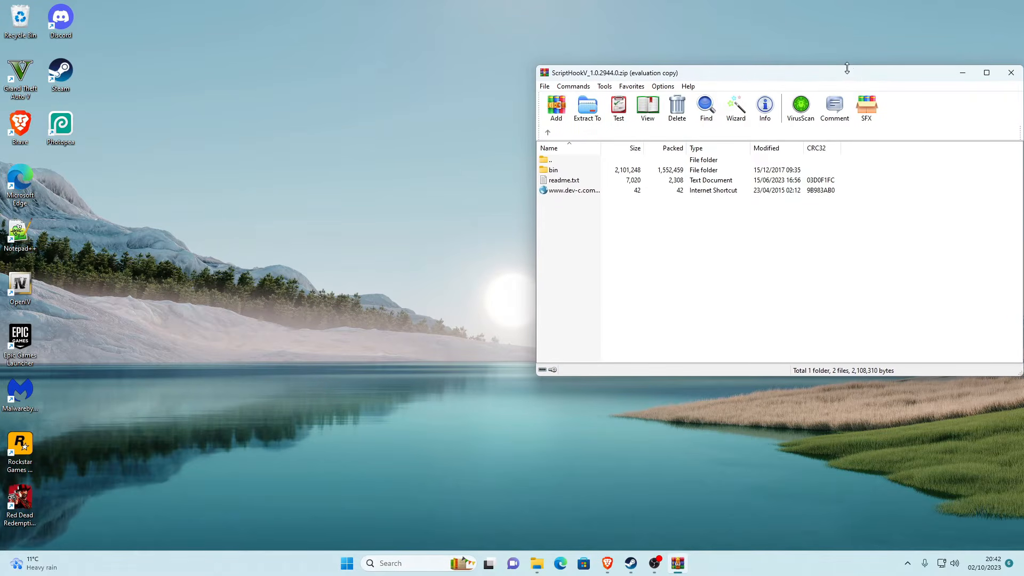
pyautogui.doubleClick(847, 68)
pyautogui.moveTo(535, 192); pyautogui.dragTo(515, 193)
pyautogui.click(537, 564)
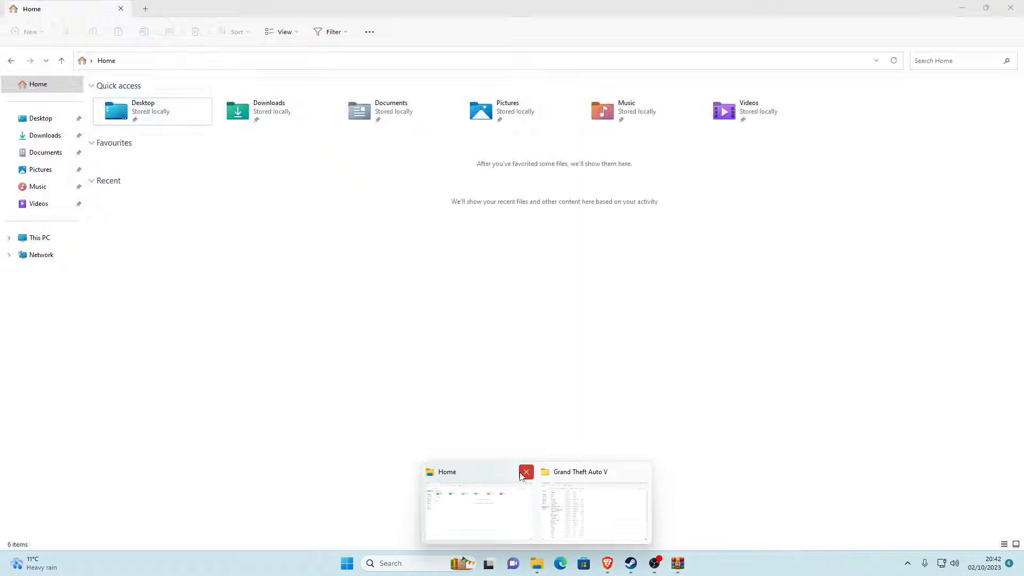
pyautogui.click(526, 472)
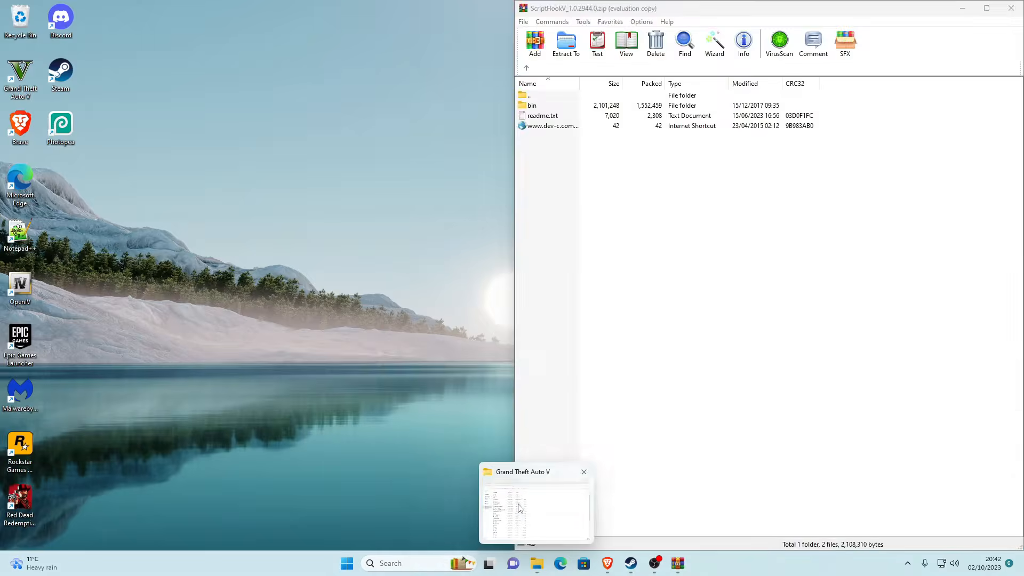
pyautogui.click(592, 507)
pyautogui.click(985, 8)
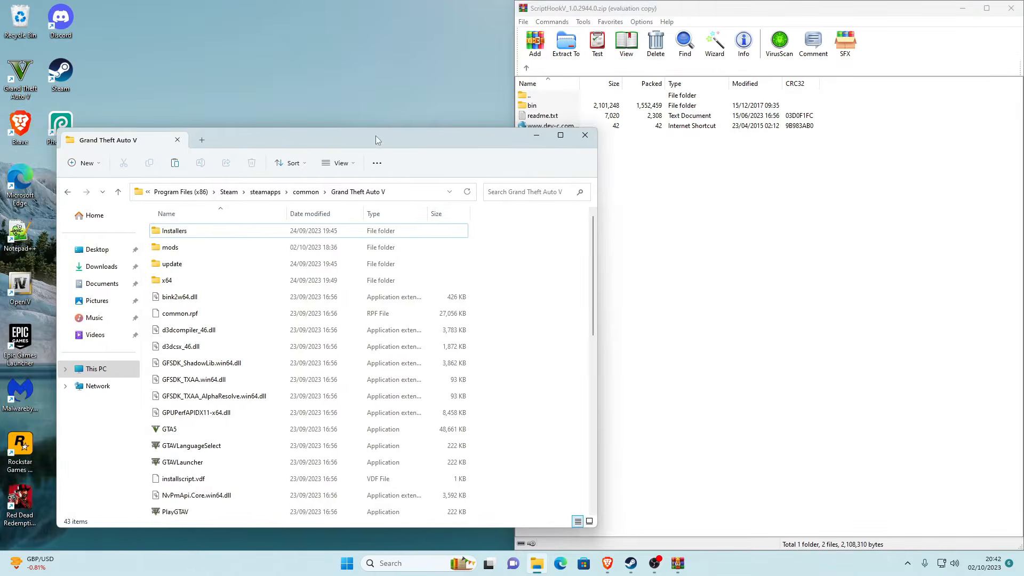
pyautogui.moveTo(376, 135); pyautogui.dragTo(344, 1)
pyautogui.moveTo(536, 208); pyautogui.dragTo(514, 197)
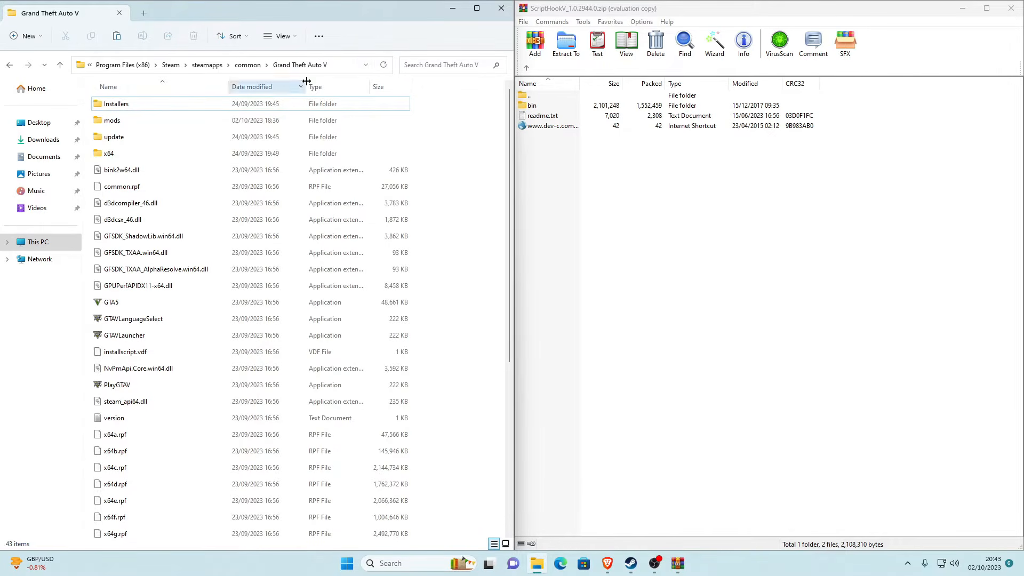
pyautogui.click(501, 8)
# Step: Switch to Steam, browse the local files of Grand Theft Auto V, and stretch the opened folder window to full height
pyautogui.click(632, 563)
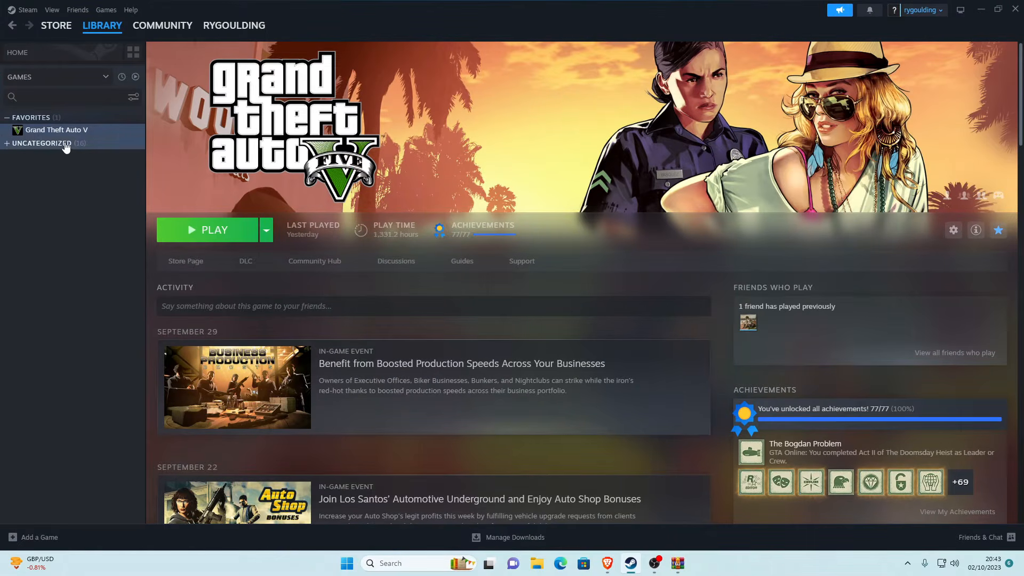
pyautogui.click(953, 234)
pyautogui.moveTo(890, 288)
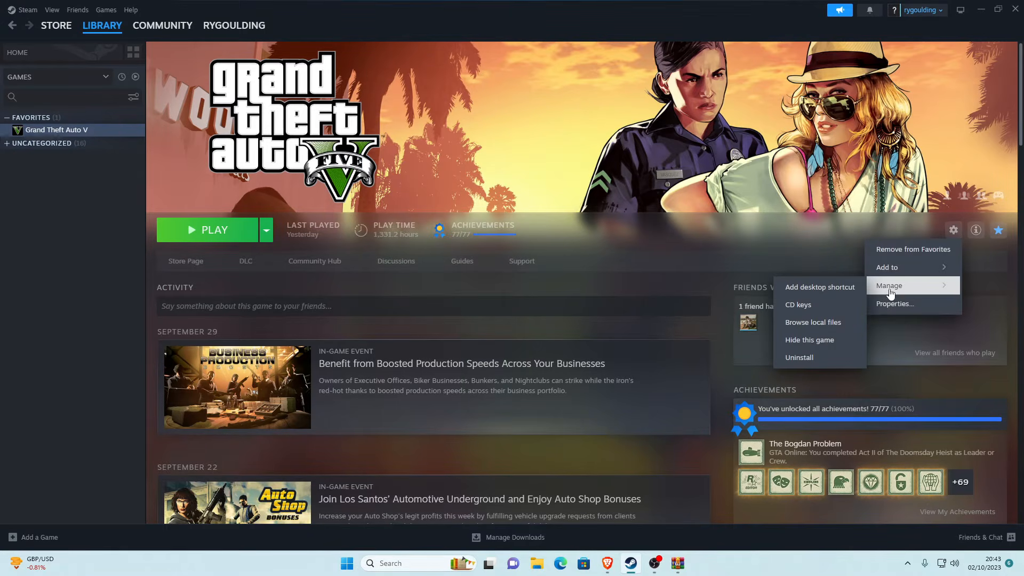
pyautogui.click(812, 325)
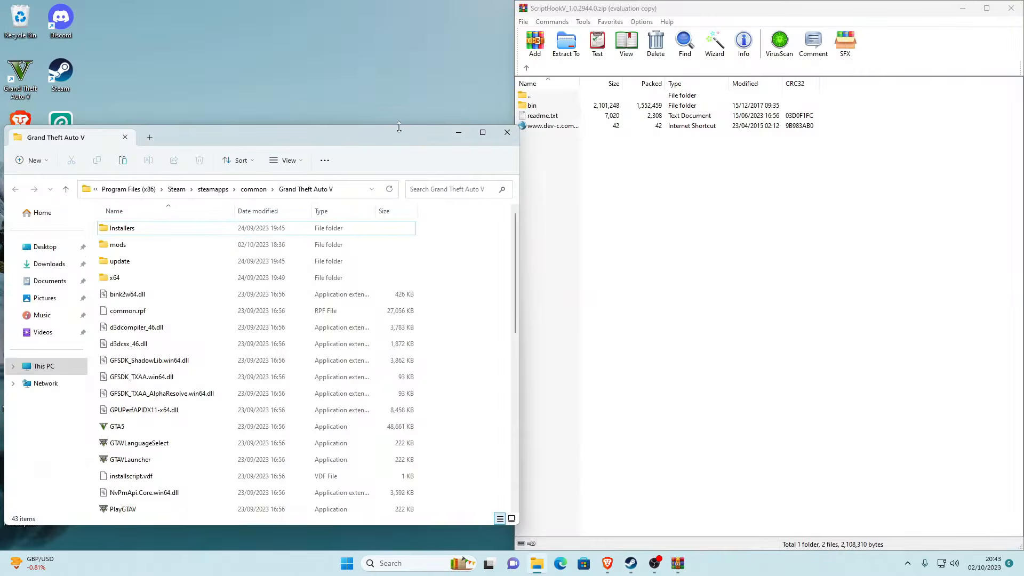
pyautogui.doubleClick(384, 126)
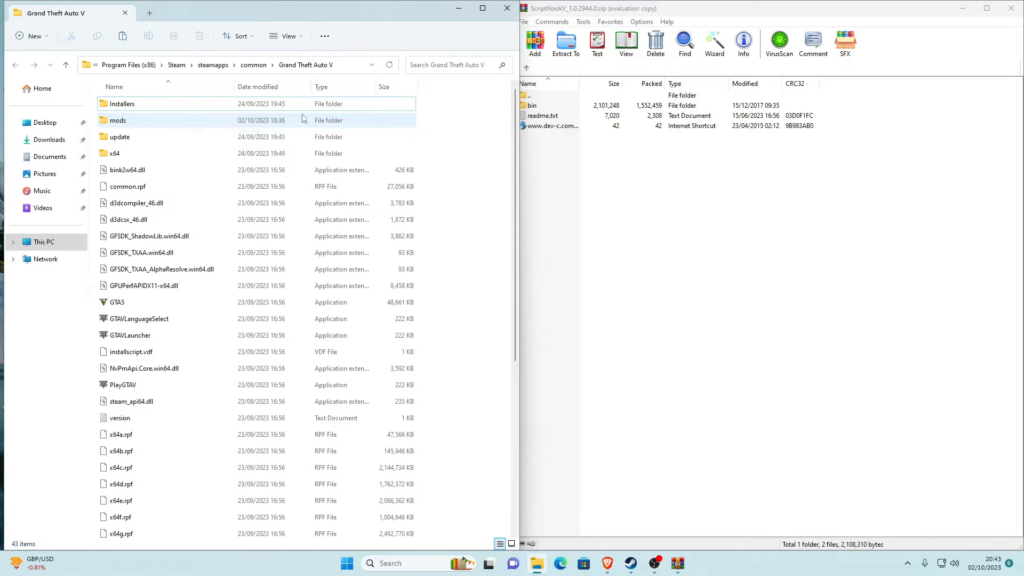
# Step: Look into the parent common folder, return to Grand Theft Auto V, and pin common to Quick access
pyautogui.click(254, 65)
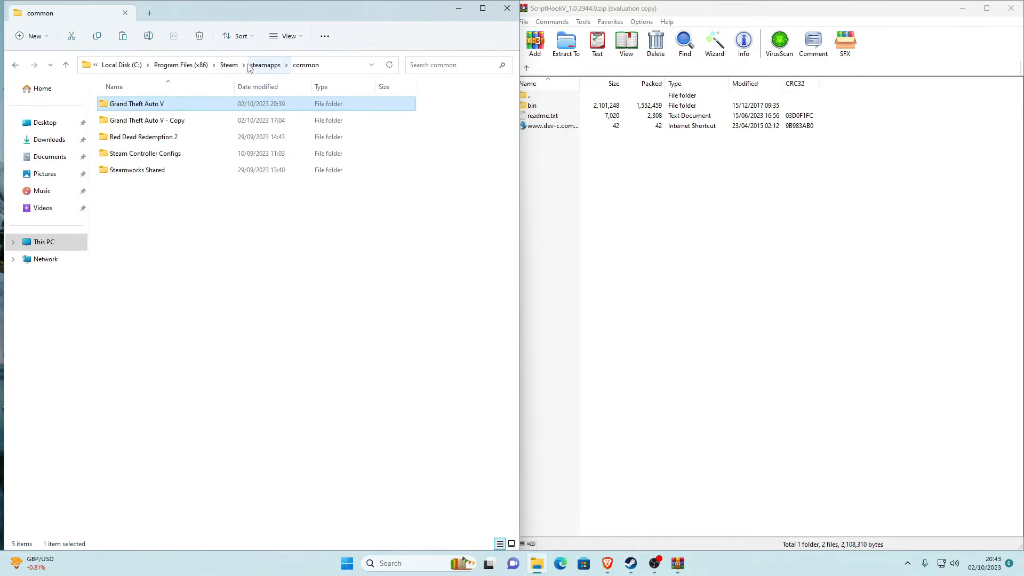
pyautogui.doubleClick(181, 104)
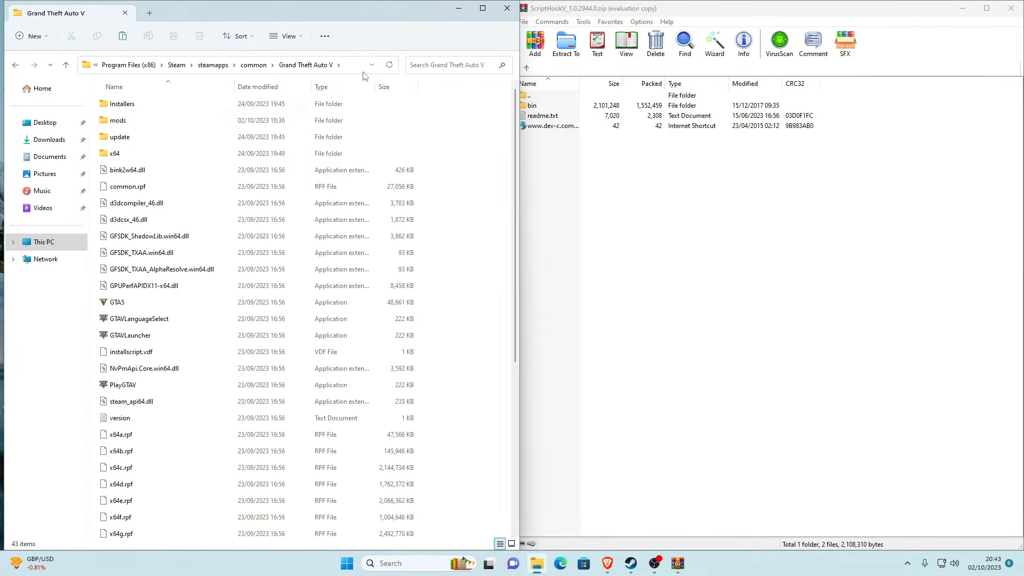
pyautogui.moveTo(249, 72); pyautogui.dragTo(54, 136)
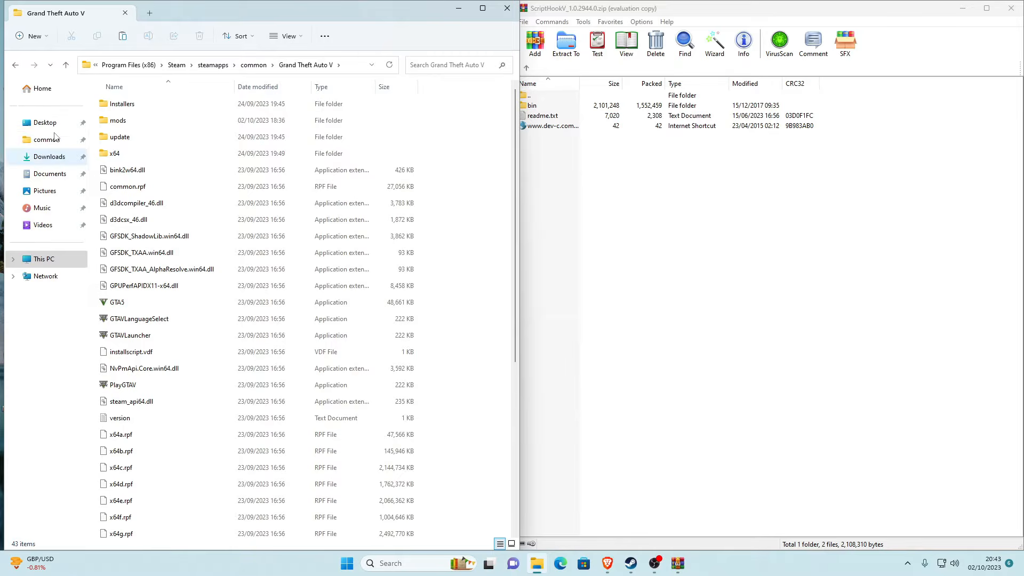
# Step: Reopen File Explorer, go through the pinned common folder to Grand Theft Auto V, and fit the window beside the archive
pyautogui.click(499, 7)
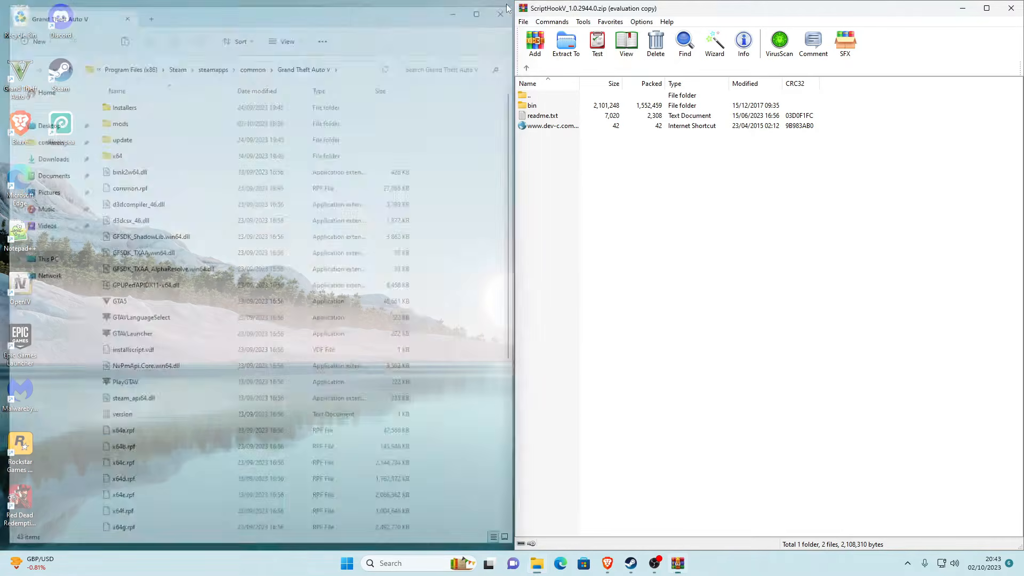
pyautogui.click(536, 567)
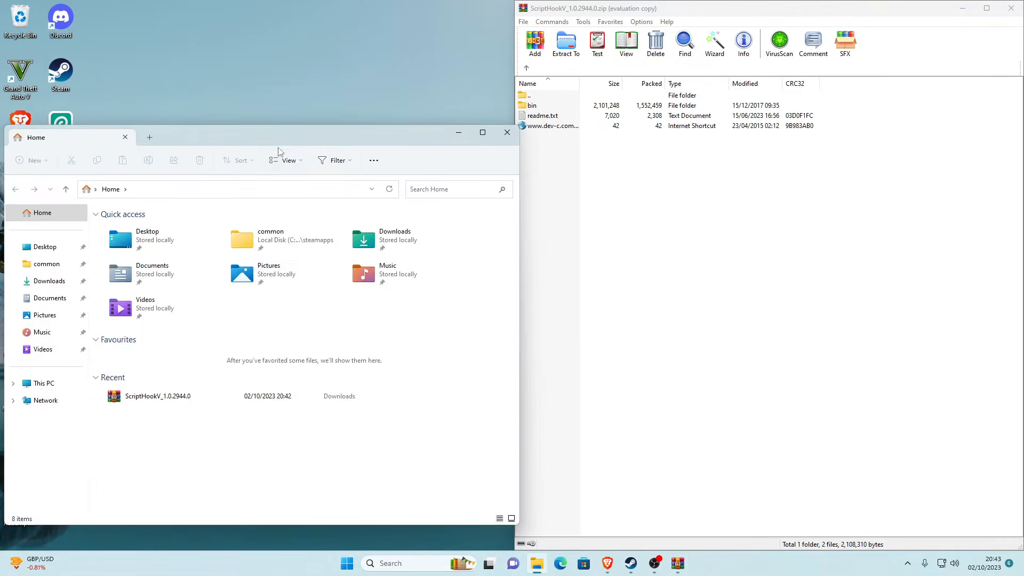
pyautogui.moveTo(288, 127); pyautogui.dragTo(263, 16)
pyautogui.click(46, 140)
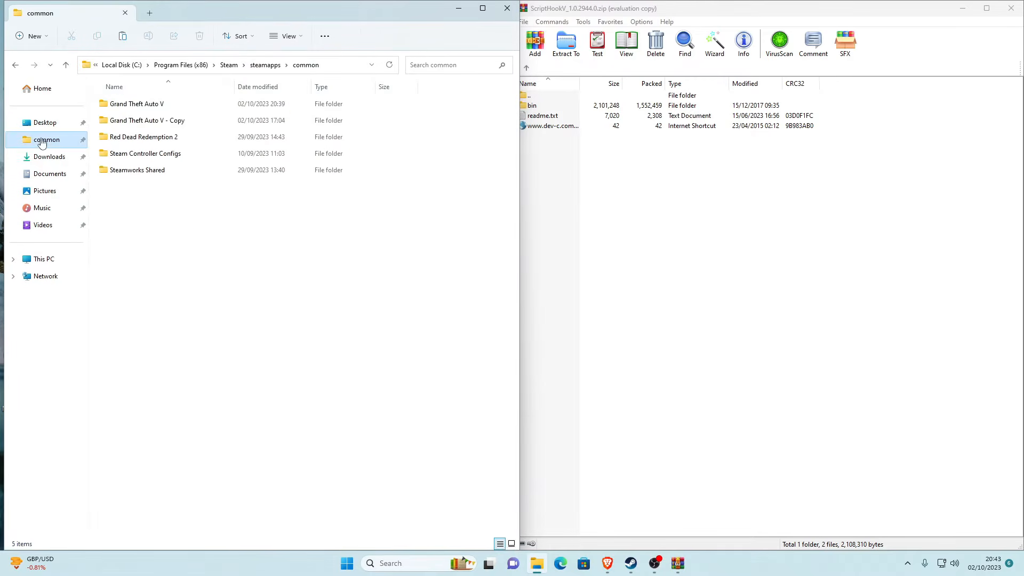
pyautogui.doubleClick(158, 106)
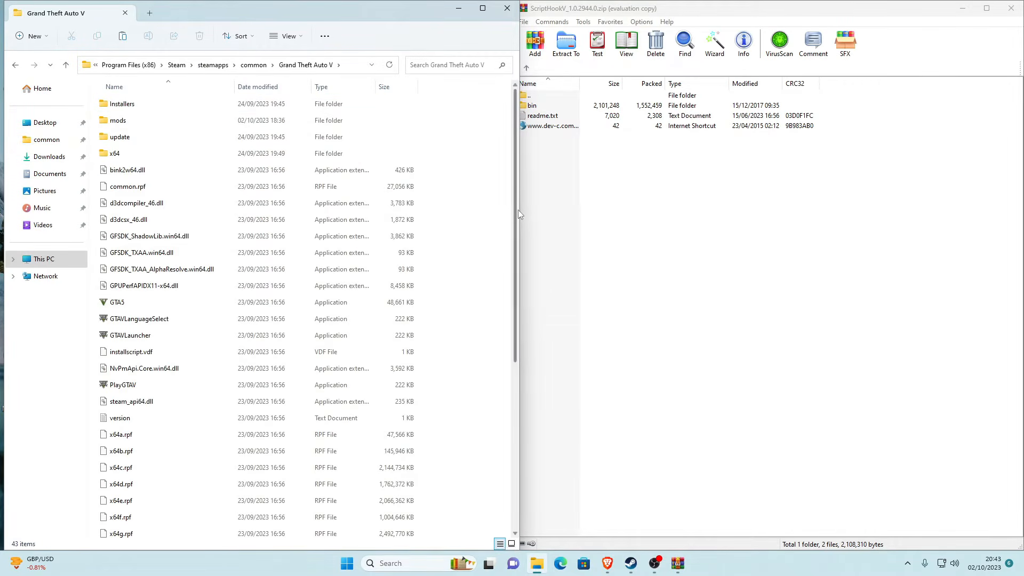
pyautogui.moveTo(518, 209); pyautogui.dragTo(512, 210)
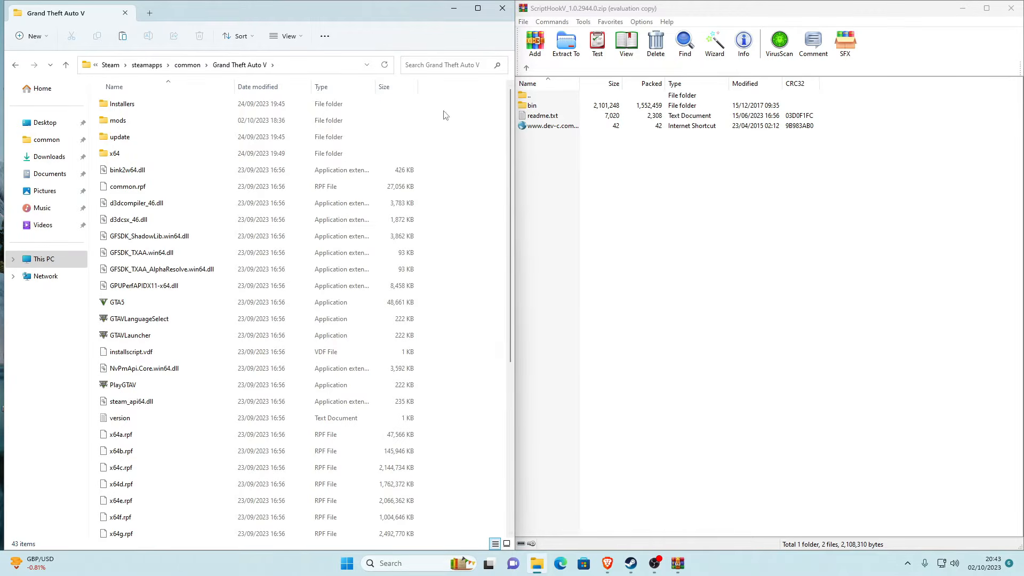
# Step: Extract dinput8.dll and ScriptHookV.dll from the archive's bin folder into the Grand Theft Auto V folder, then close the archive
pyautogui.click(589, 167)
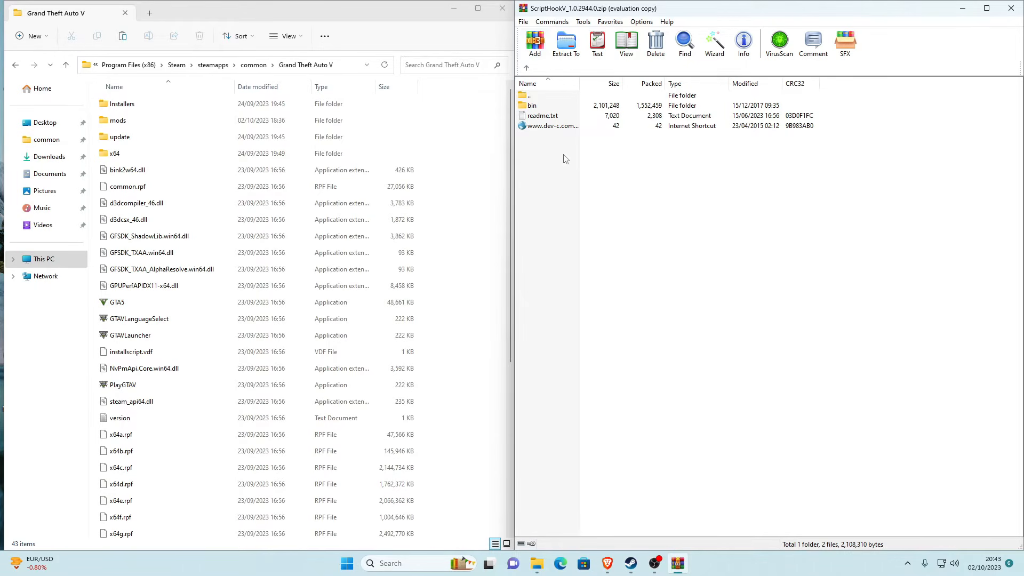
pyautogui.doubleClick(540, 109)
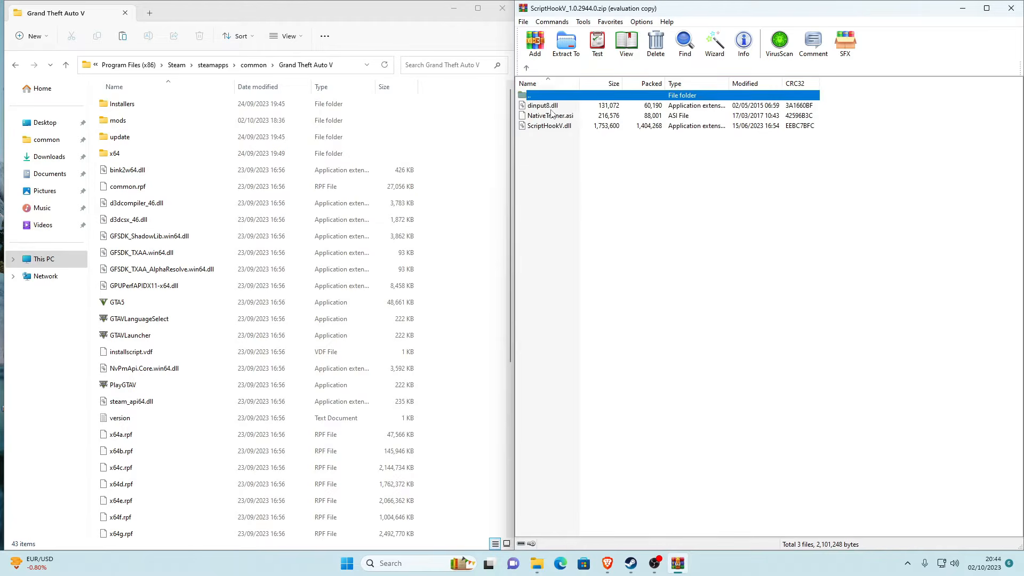
pyautogui.click(567, 145)
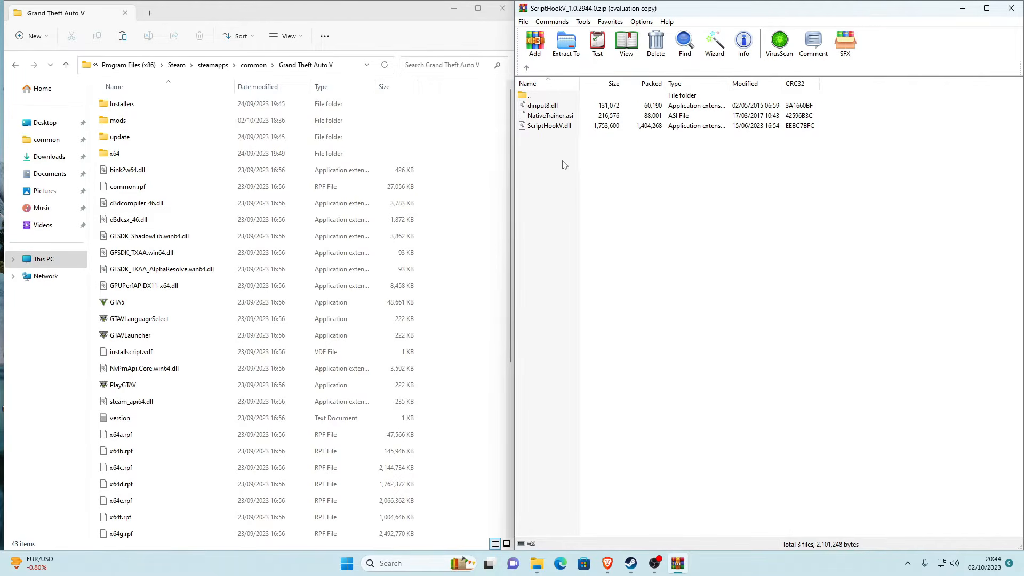
pyautogui.moveTo(560, 160); pyautogui.dragTo(563, 104)
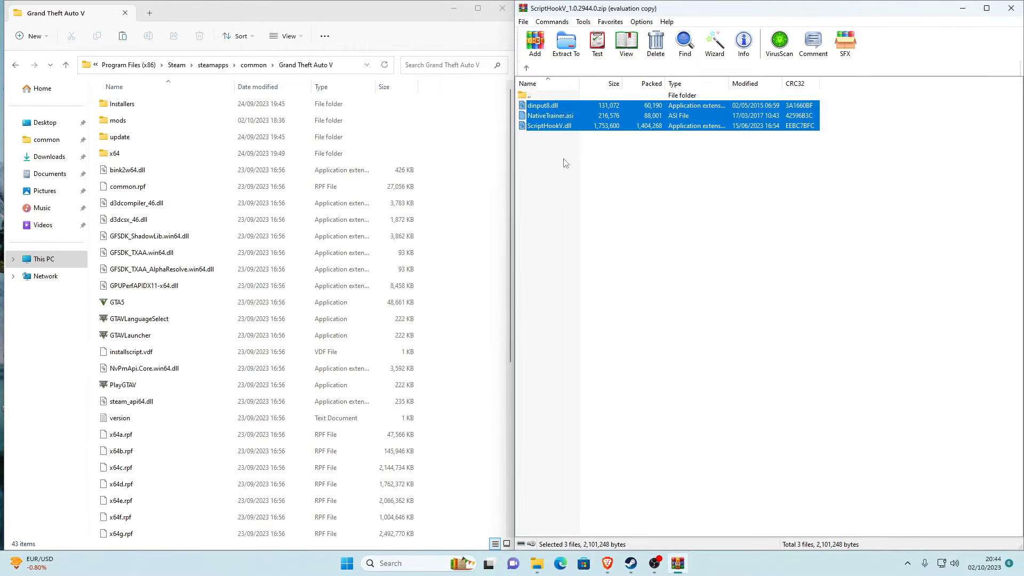
pyautogui.keyDown('ctrl'); pyautogui.click(555, 115); pyautogui.keyUp('ctrl')
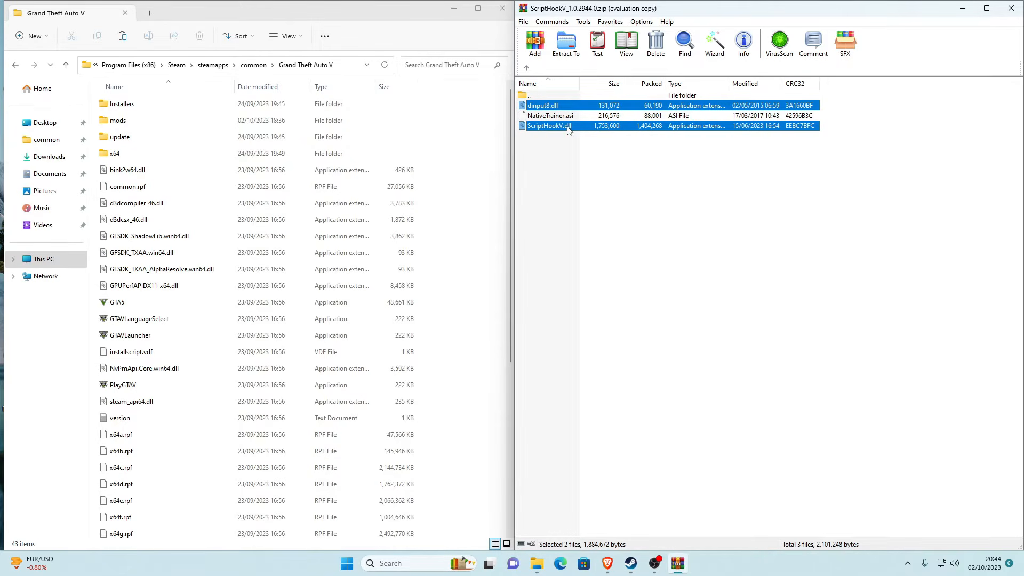
pyautogui.moveTo(551, 128); pyautogui.dragTo(458, 171)
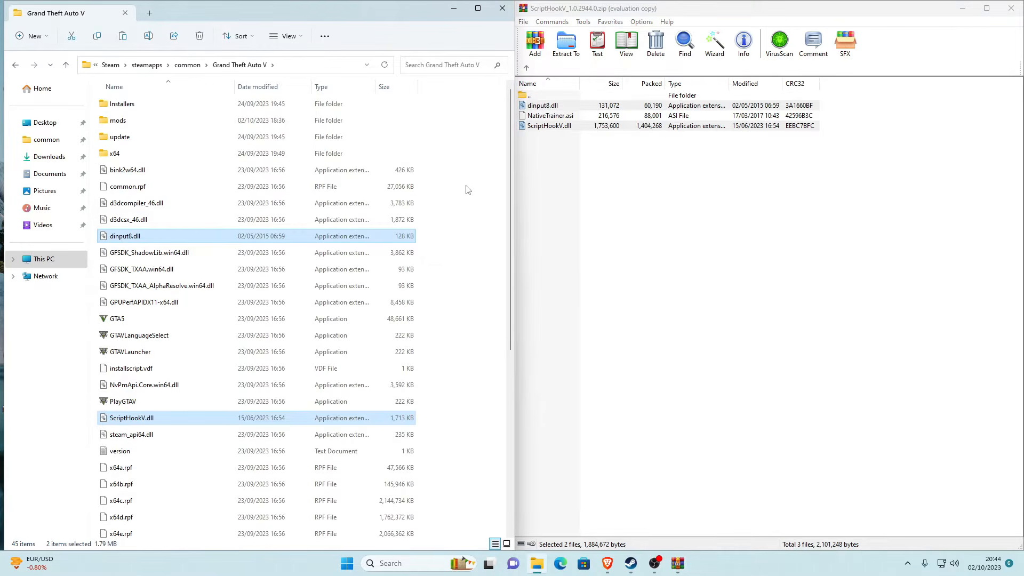
pyautogui.click(458, 138)
pyautogui.click(753, 165)
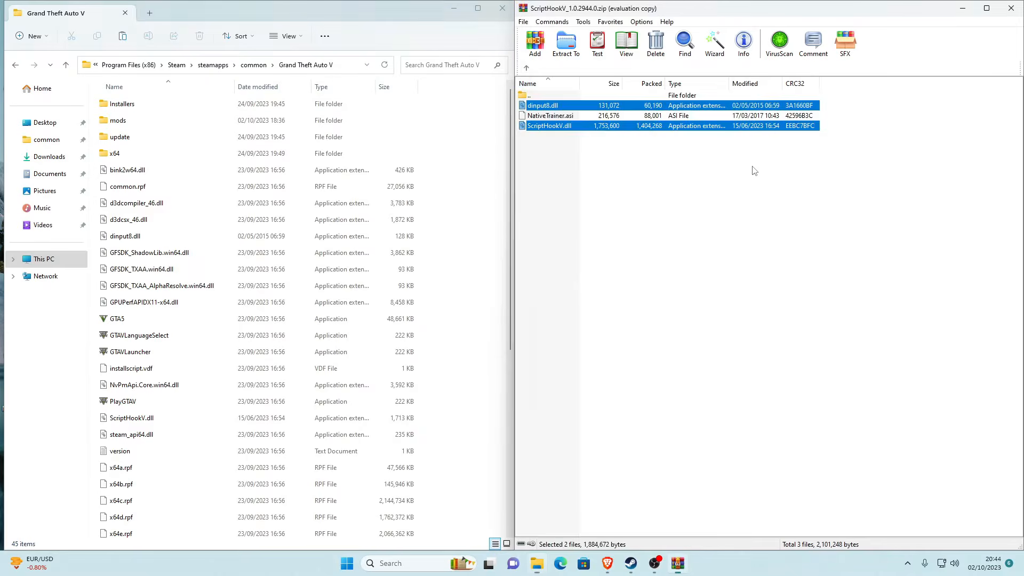
pyautogui.click(1011, 8)
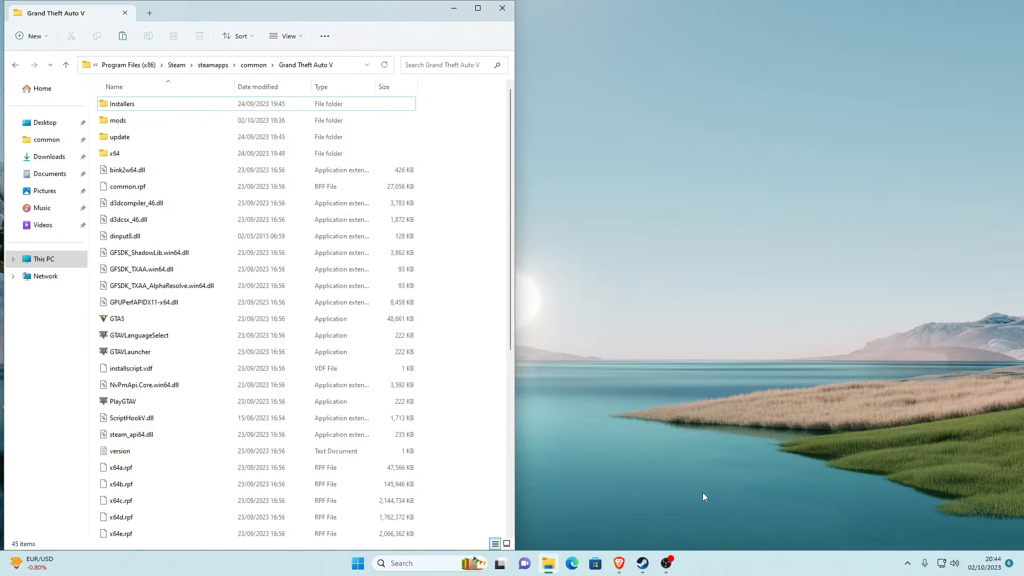
# Step: Switch to Brave, close the Script Hook V page, and download ScriptHookVDotNet.zip from the v3.6.0 release assets to Downloads
pyautogui.click(620, 564)
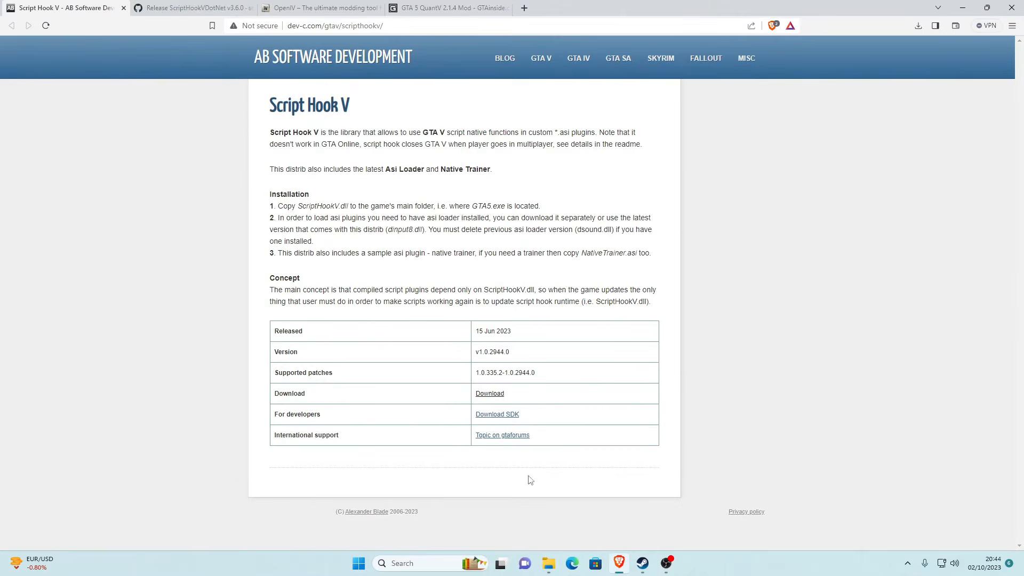
pyautogui.click(123, 8)
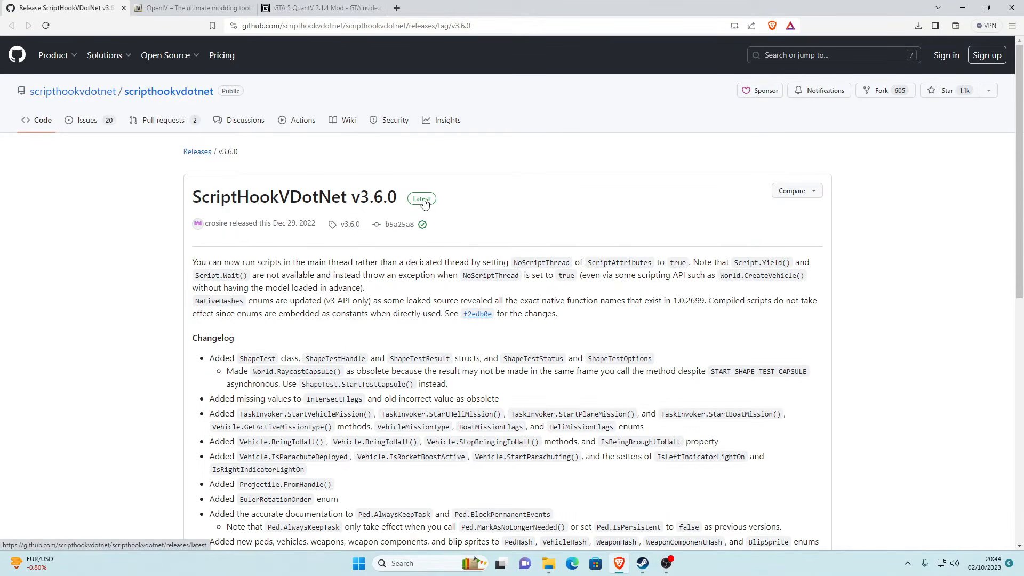
pyautogui.scroll(-8, 424, 204)
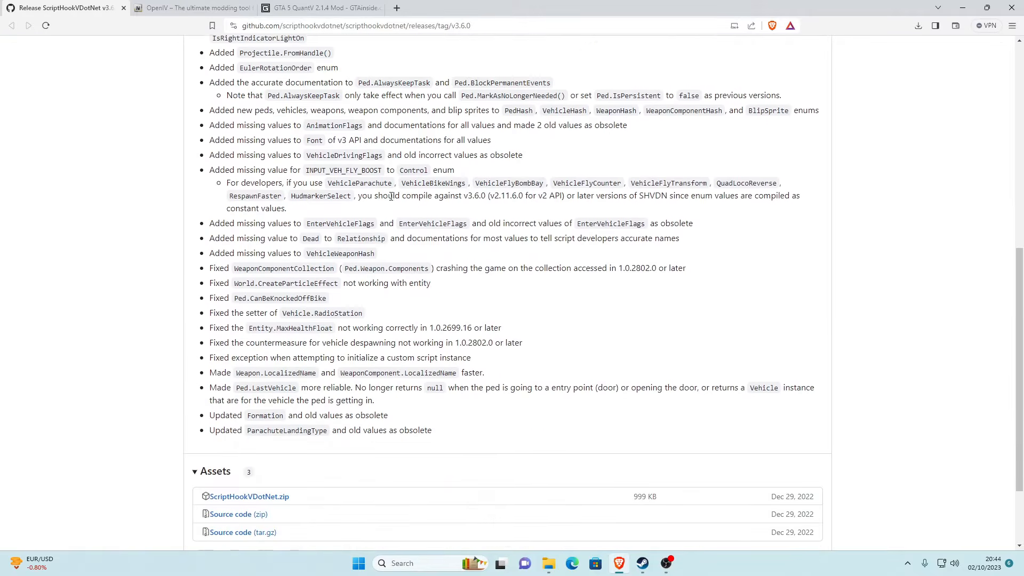
pyautogui.scroll(-1, 391, 197)
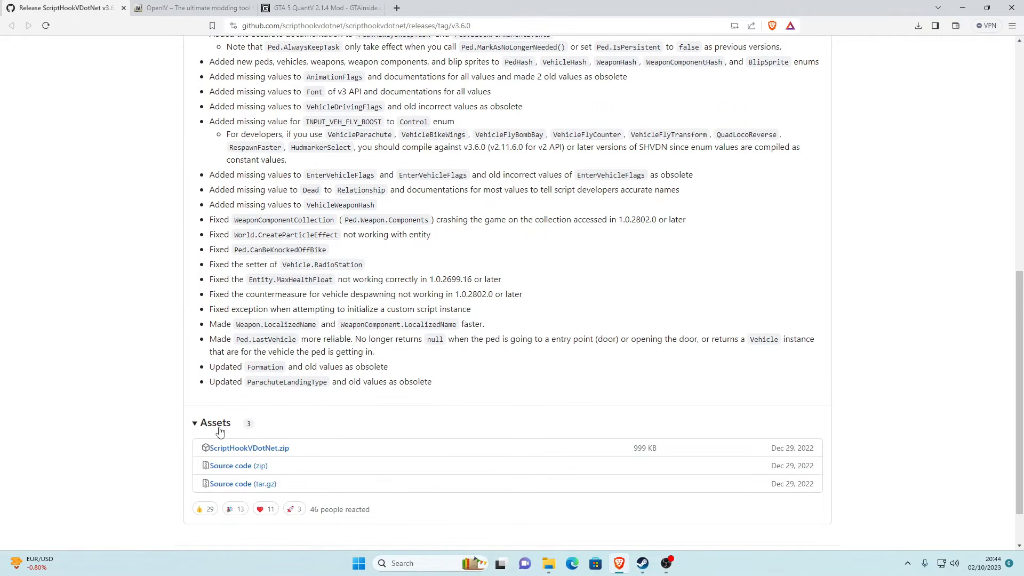
pyautogui.scroll(-1, 210, 443)
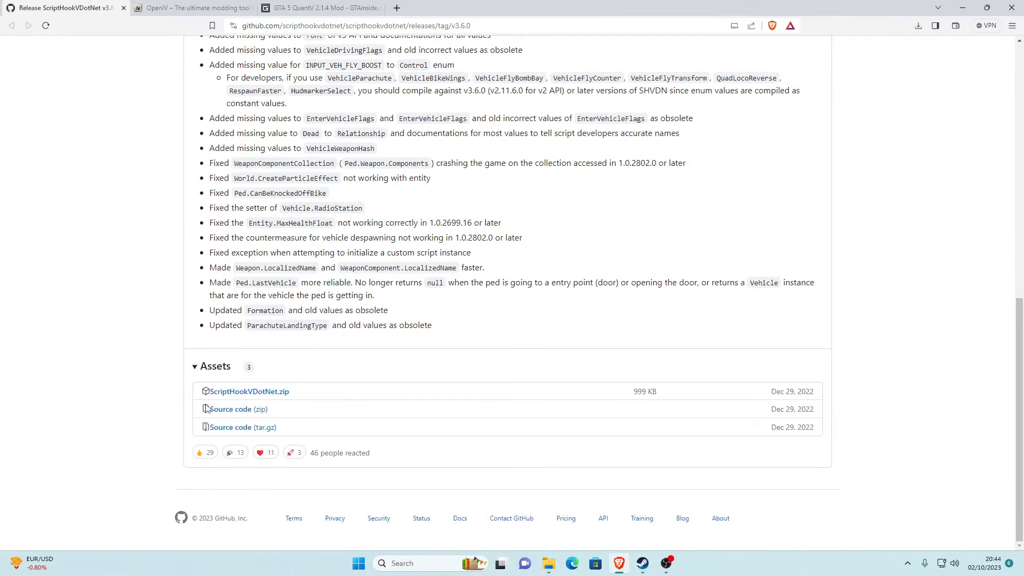
pyautogui.click(260, 392)
pyautogui.click(422, 269)
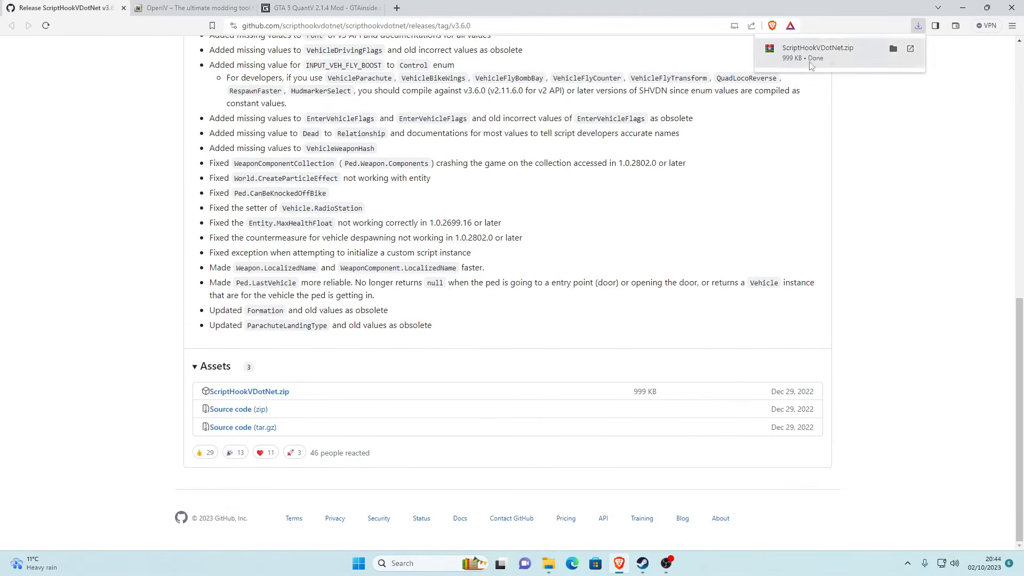
# Step: Open the downloaded ScriptHookVDotNet.zip and fit its window at full height beside the Grand Theft Auto V folder
pyautogui.click(802, 60)
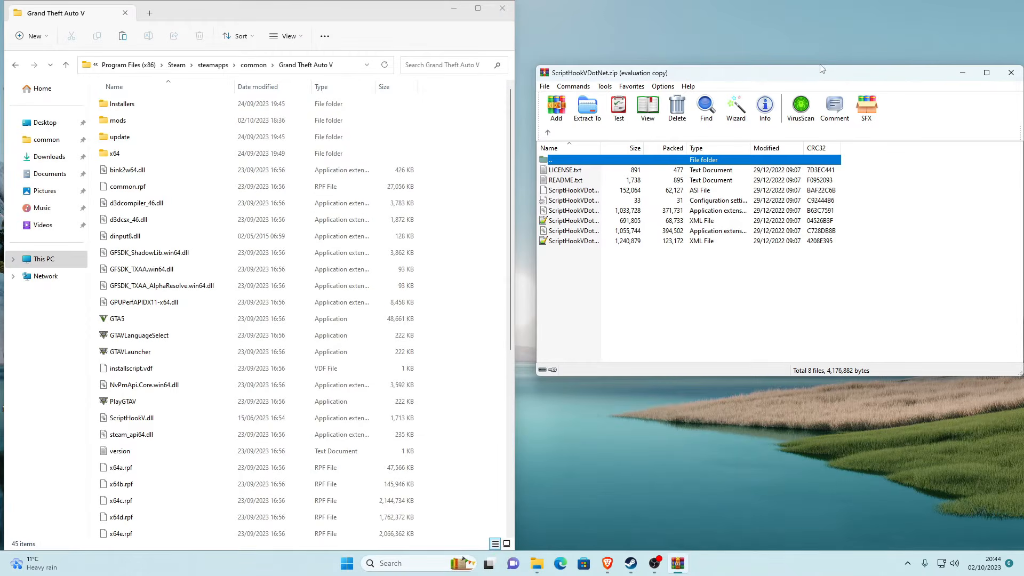
pyautogui.doubleClick(821, 67)
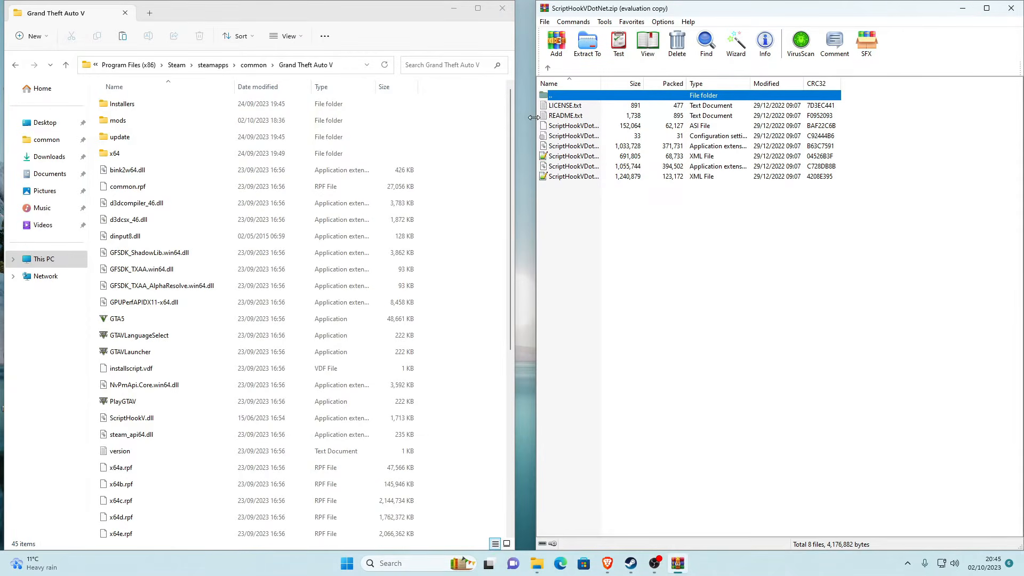
pyautogui.moveTo(533, 117); pyautogui.dragTo(513, 116)
pyautogui.click(568, 196)
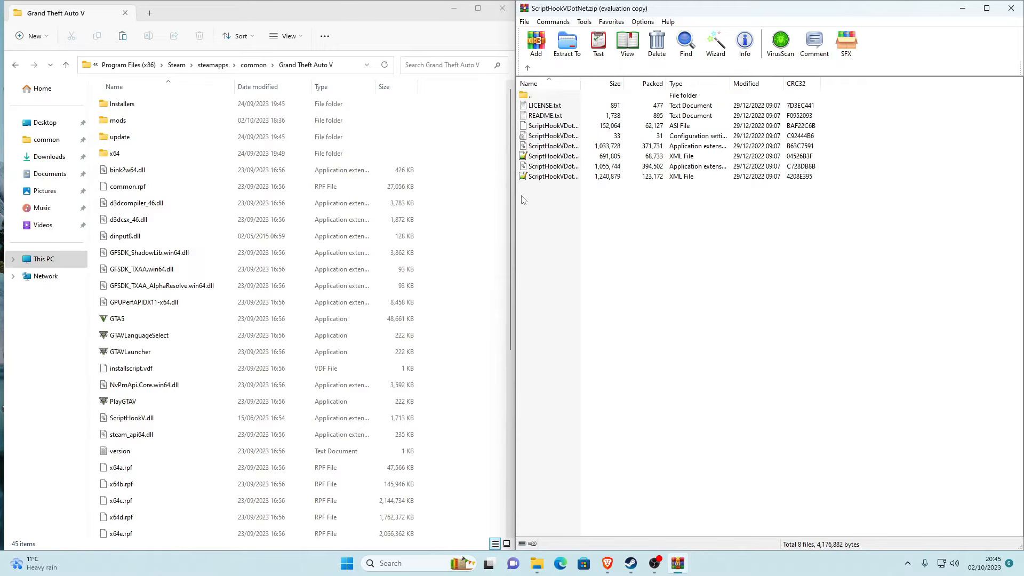
pyautogui.click(476, 90)
pyautogui.click(549, 212)
# Step: Extract all archive files except LICENSE.txt and README.txt into the Grand Theft Auto V folder, then close the archive
pyautogui.moveTo(590, 253); pyautogui.dragTo(578, 109)
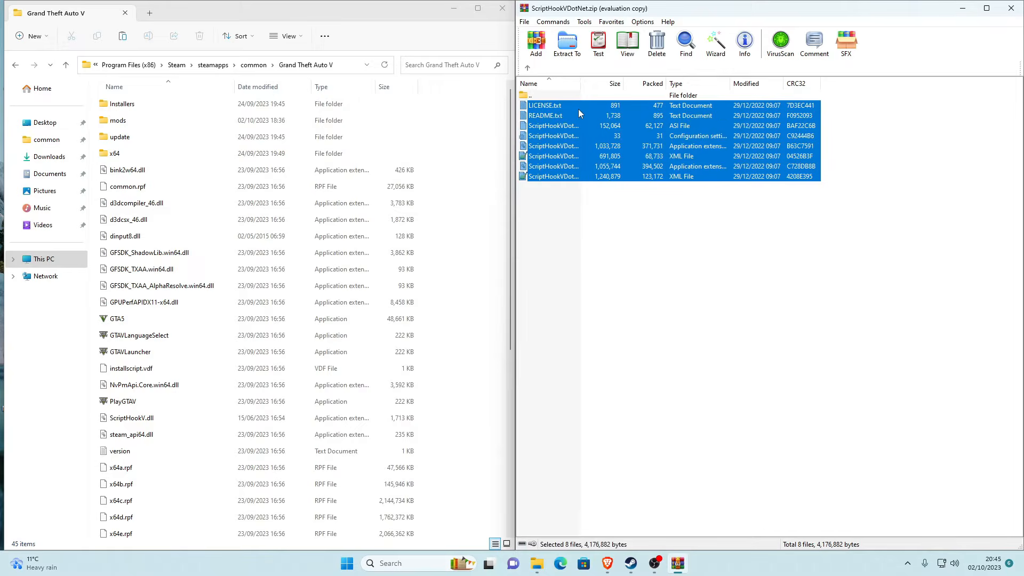
pyautogui.keyDown('ctrl'); pyautogui.click(549, 107); pyautogui.keyUp('ctrl')
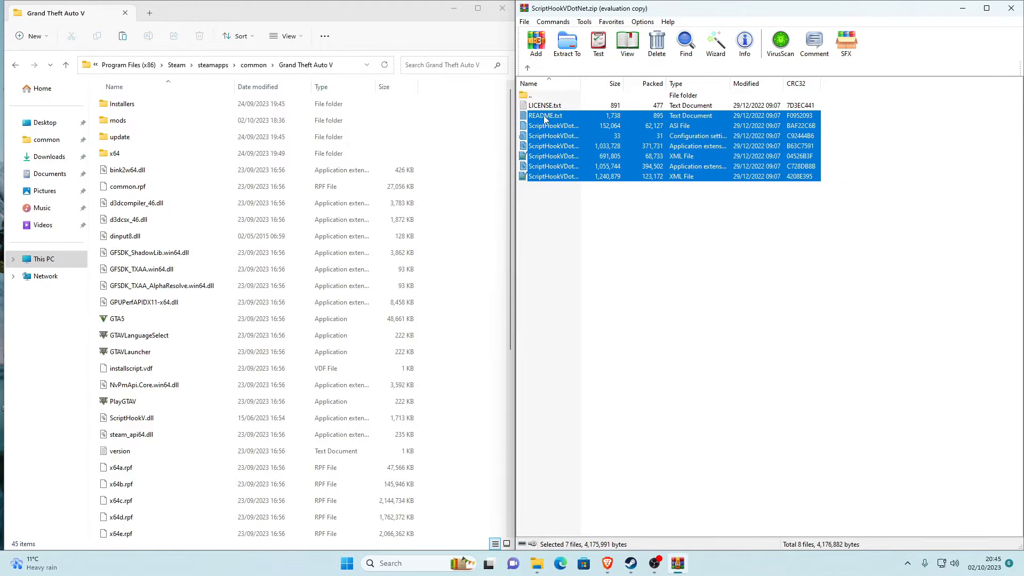
pyautogui.keyDown('ctrl'); pyautogui.click(545, 116); pyautogui.keyUp('ctrl')
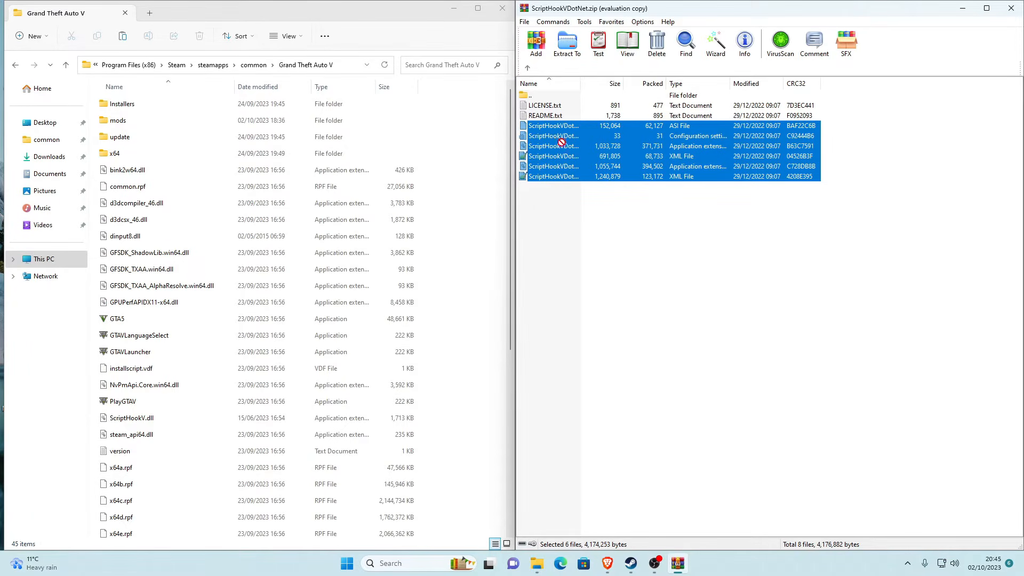
pyautogui.moveTo(561, 142); pyautogui.dragTo(445, 142)
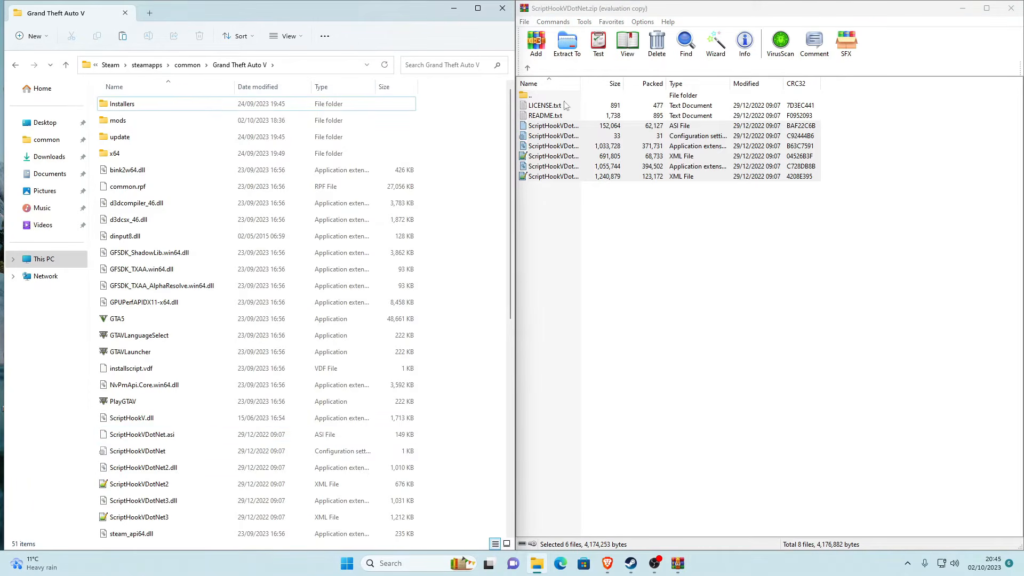
pyautogui.click(1010, 8)
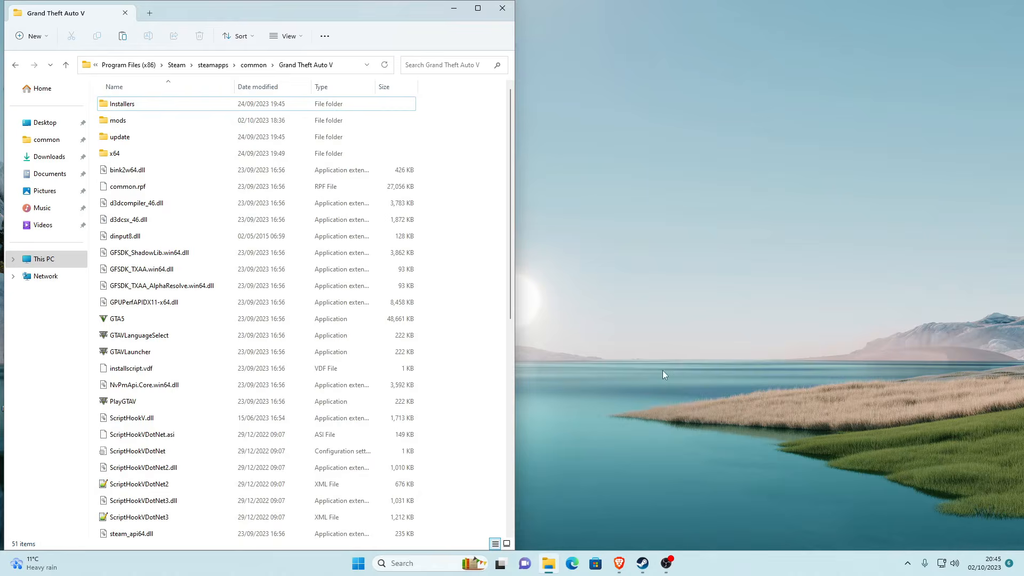
# Step: Return to Brave, close the ScriptHookVDotNet page, and save the OpenIV 4.1 installer as ovisetup in Downloads
pyautogui.click(619, 563)
pyautogui.click(123, 7)
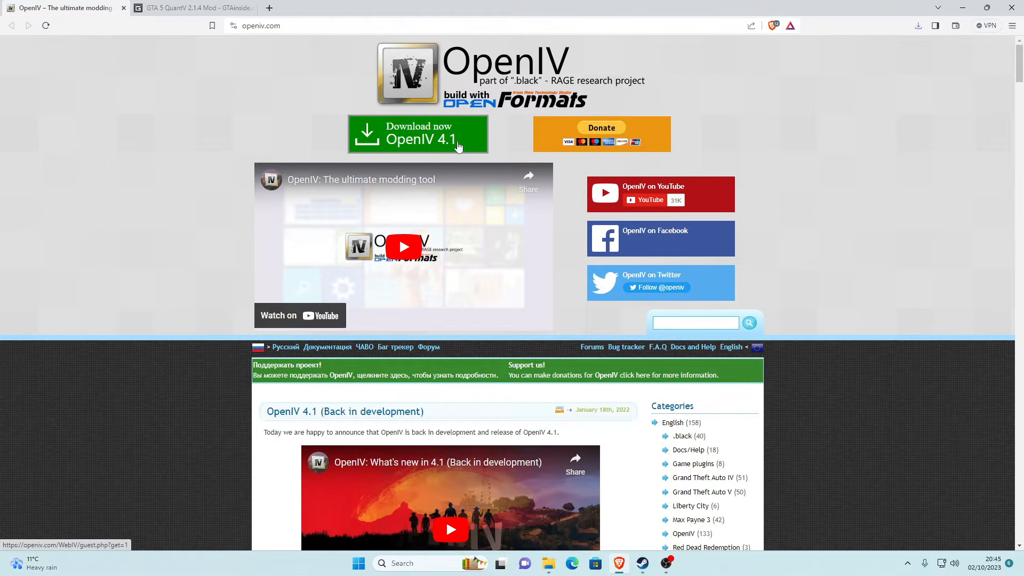
pyautogui.click(417, 150)
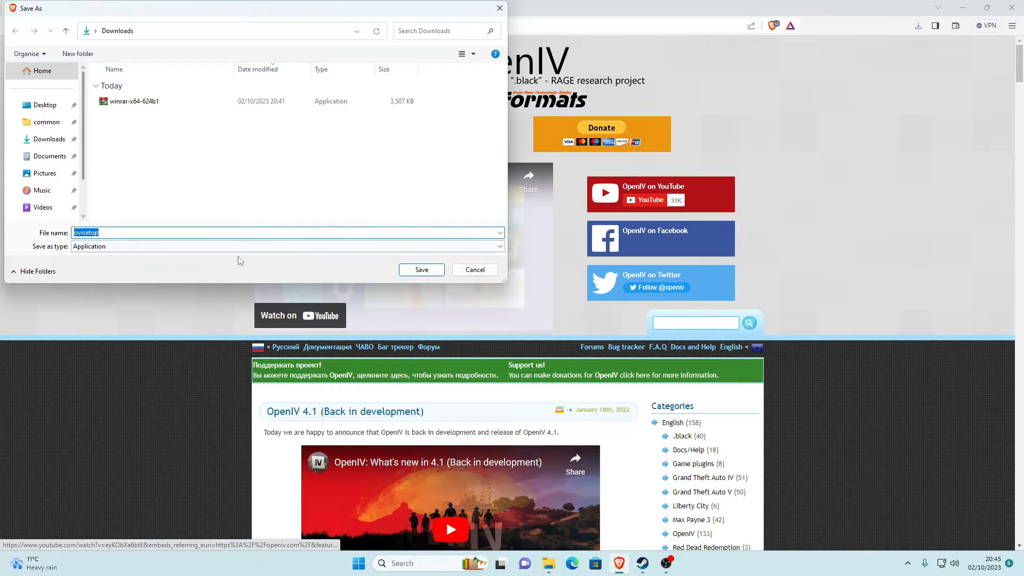
pyautogui.click(421, 269)
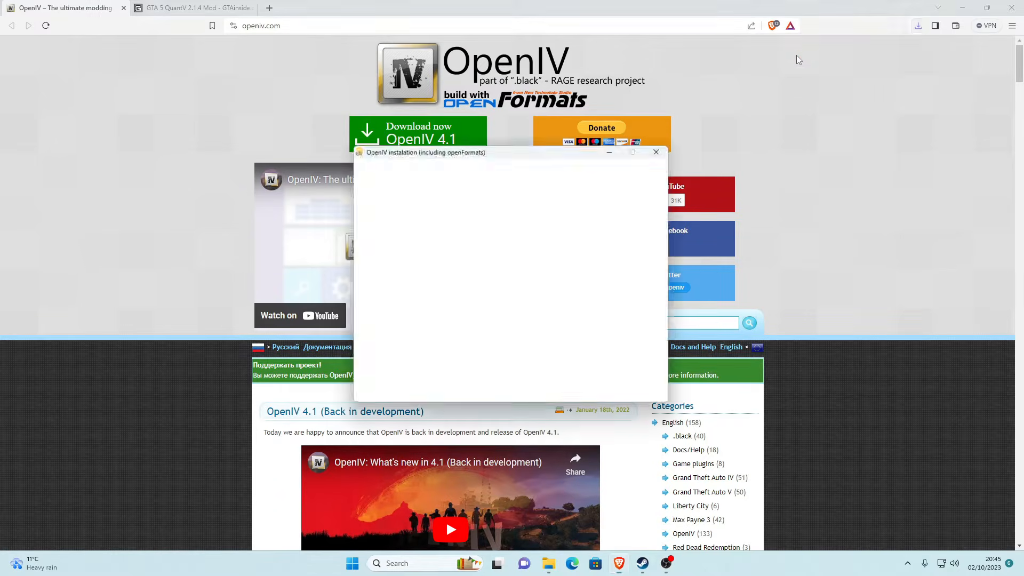
# Step: Accept the OpenIV licence terms, install it to this computer with a desktop icon, and close the installer
pyautogui.click(633, 398)
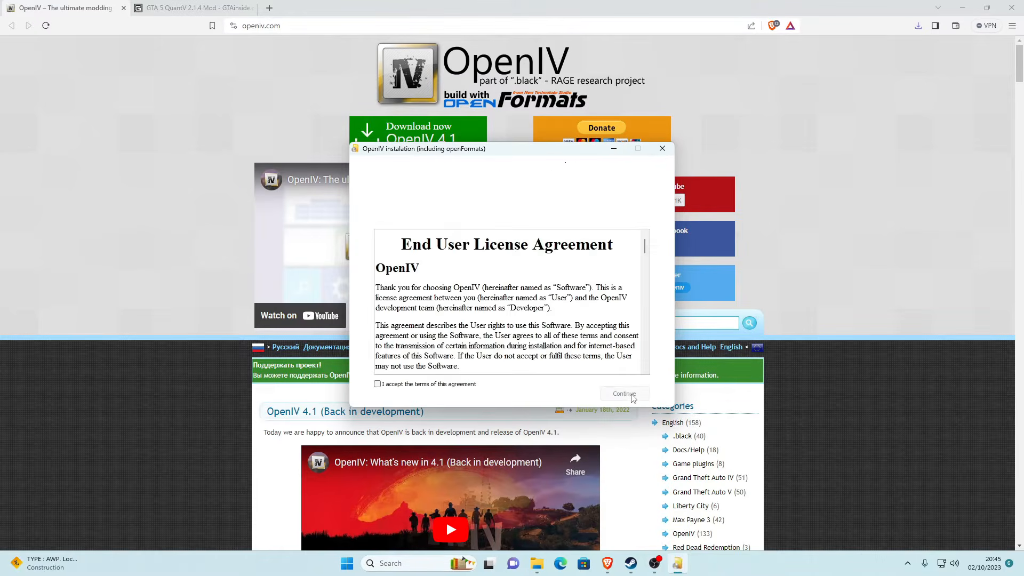
pyautogui.click(378, 386)
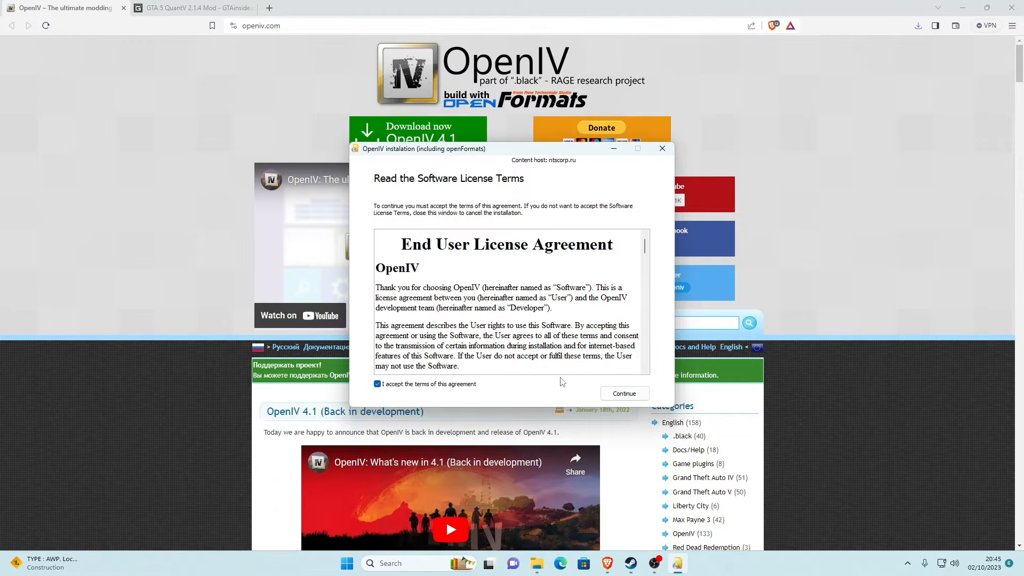
pyautogui.click(631, 394)
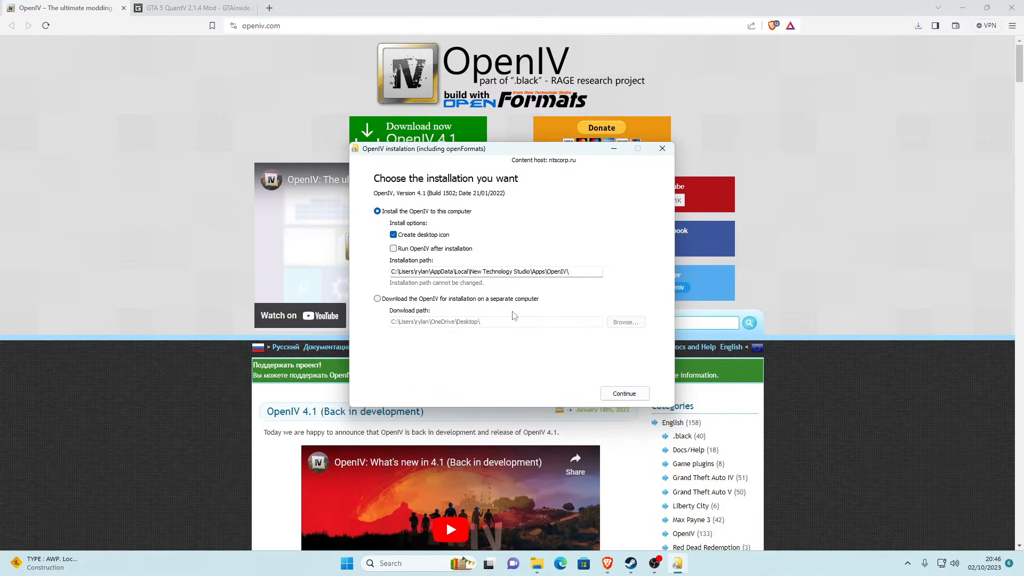
pyautogui.click(637, 399)
pyautogui.click(504, 315)
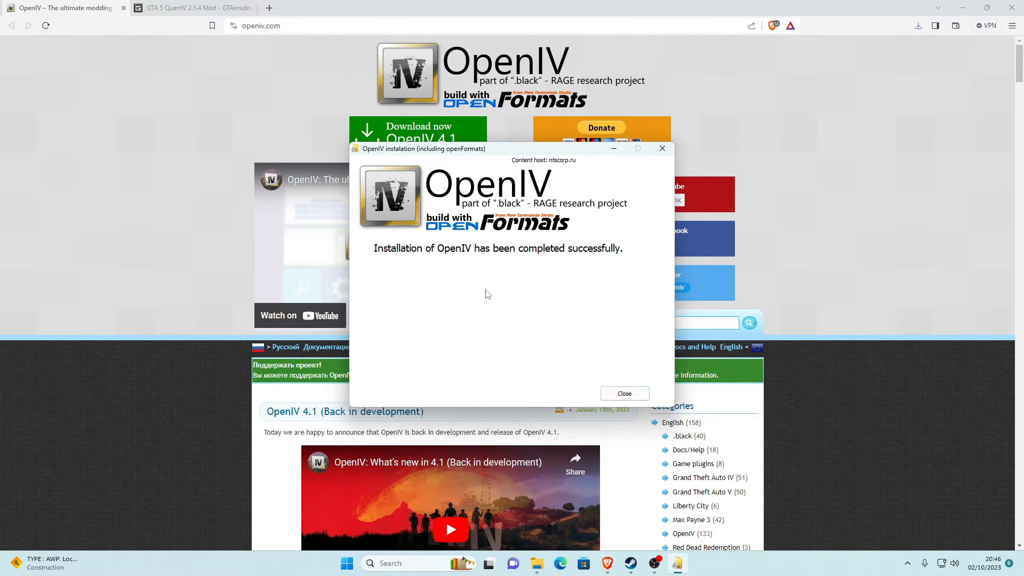
pyautogui.click(624, 393)
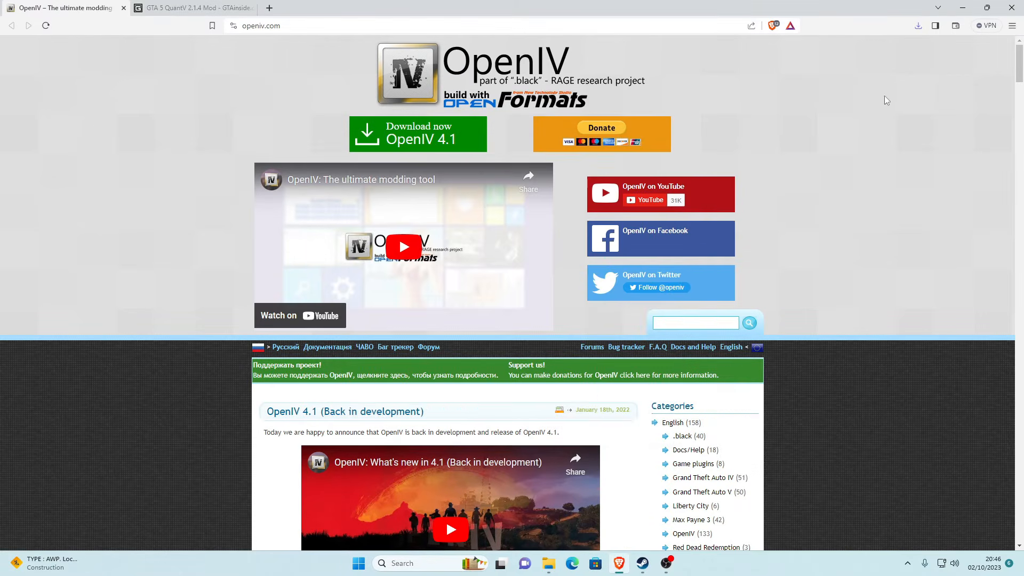
# Step: Close the OpenIV web page, refresh the Grand Theft Auto V folder, and minimise the browser and folder windows
pyautogui.click(124, 9)
pyautogui.click(962, 7)
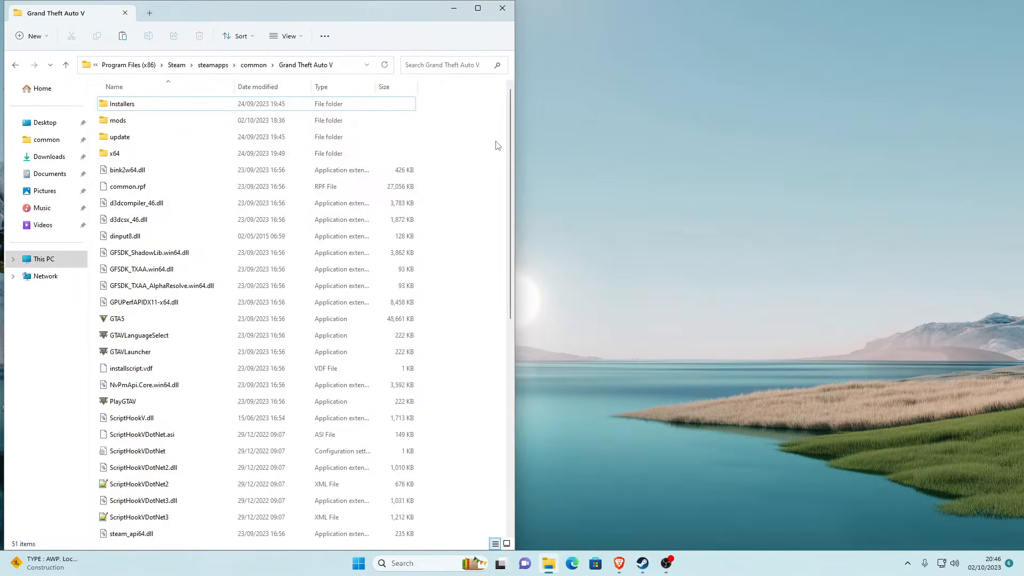
pyautogui.click(386, 65)
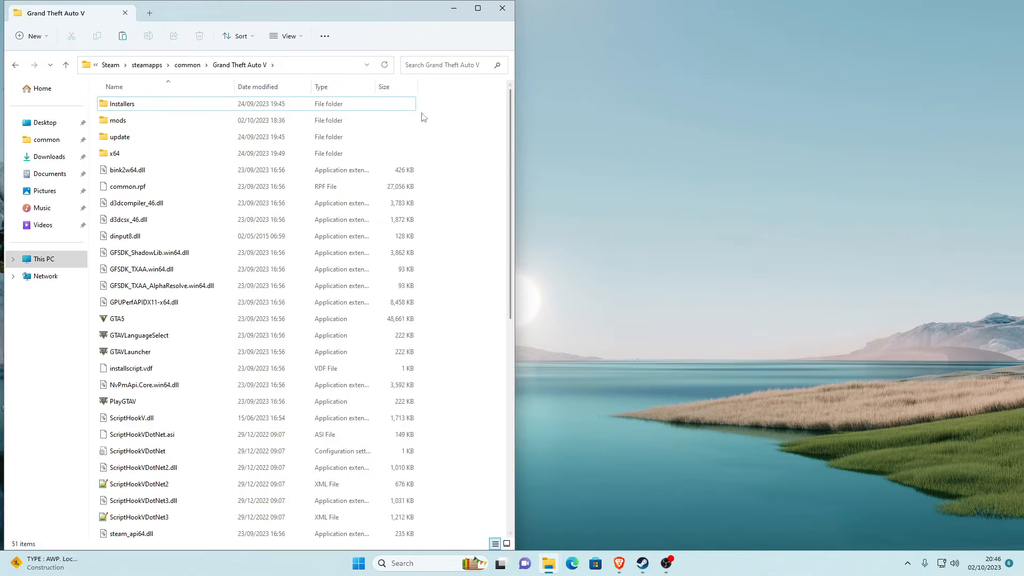
pyautogui.click(454, 10)
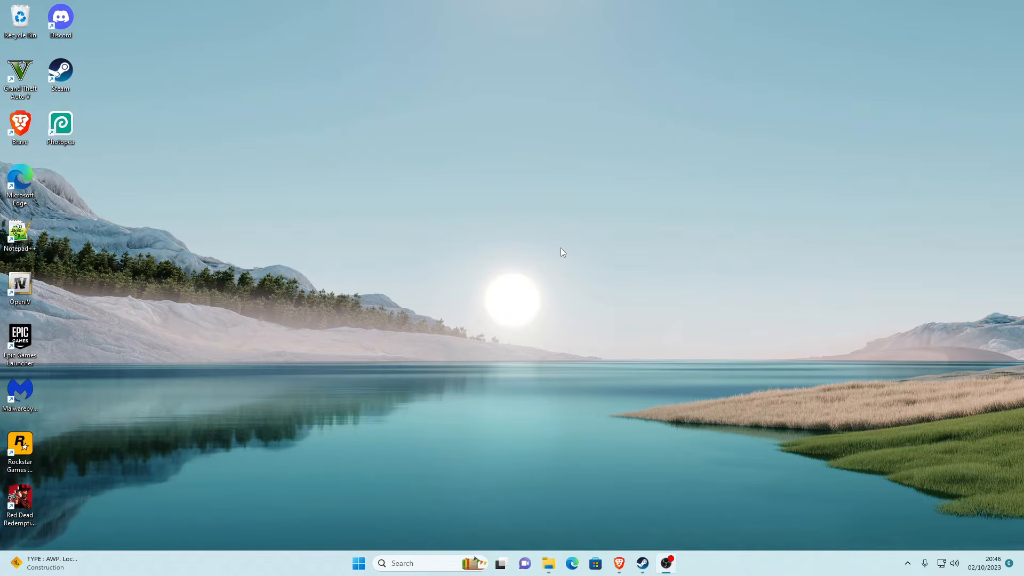
# Step: Launch OpenIV for Grand Theft Auto V on Windows and browse for the game location through common to Grand Theft Auto V
pyautogui.doubleClick(23, 288)
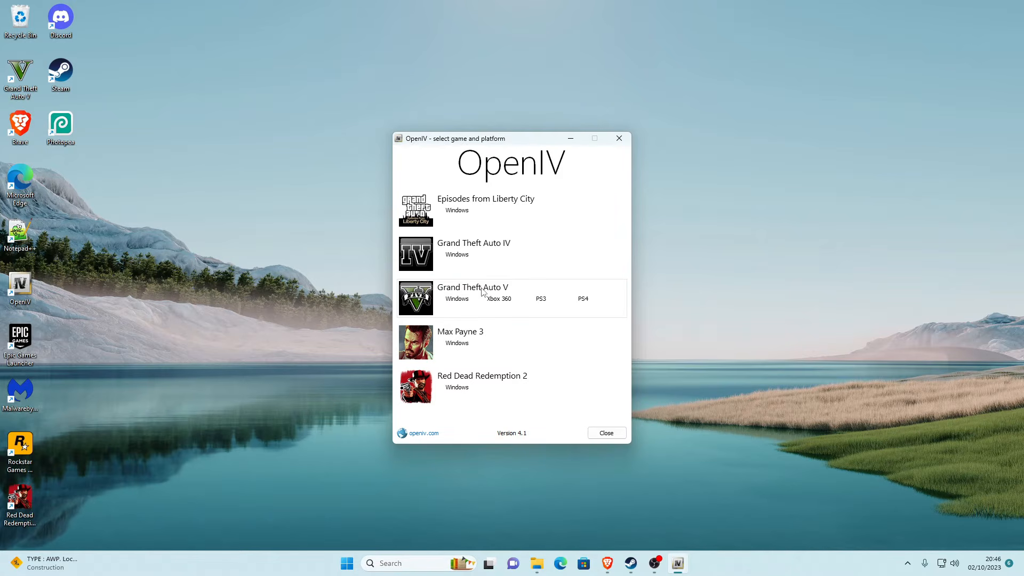
pyautogui.click(458, 300)
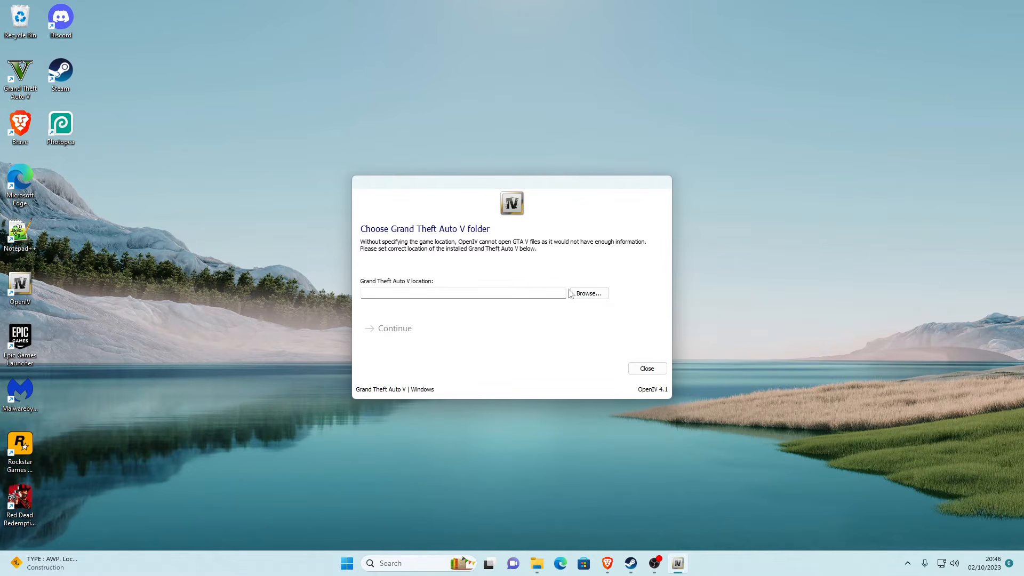
pyautogui.click(593, 295)
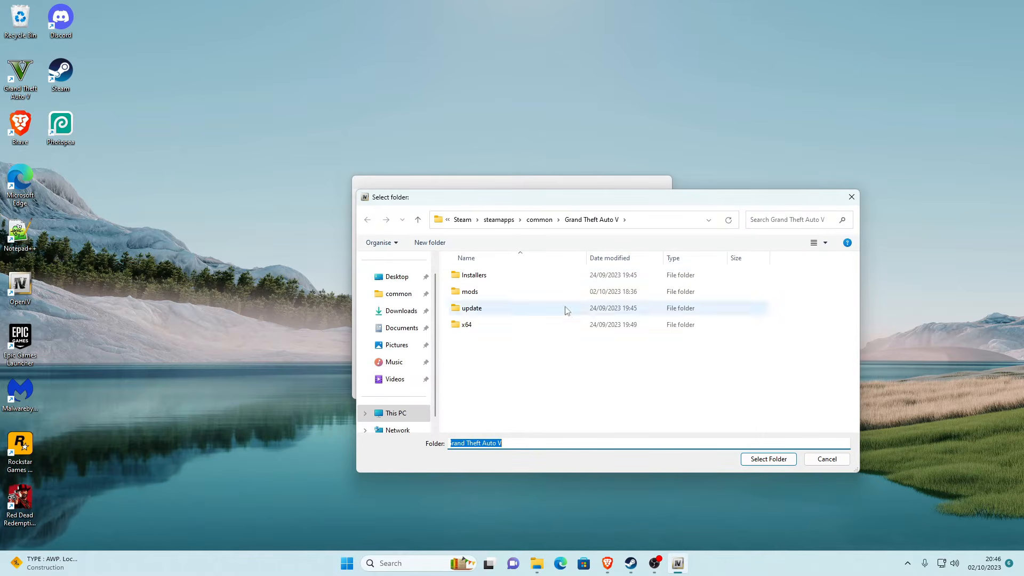
pyautogui.click(400, 297)
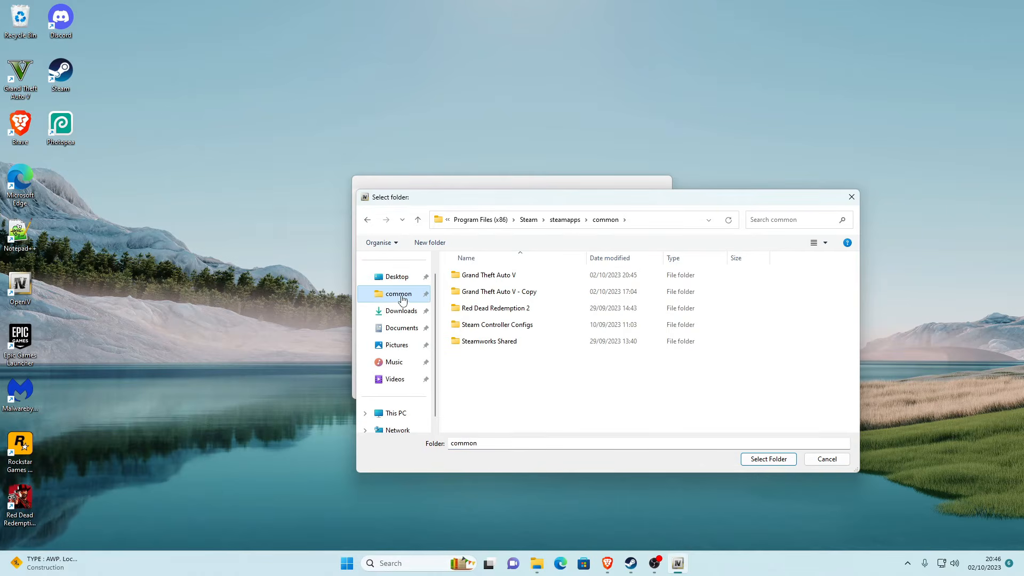
pyautogui.doubleClick(507, 276)
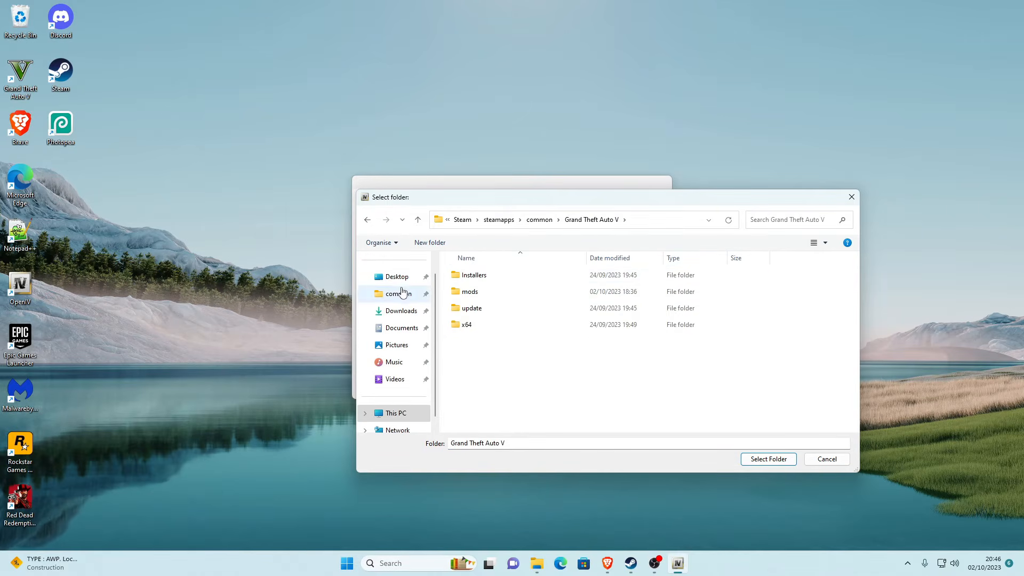
# Step: Choose Grand Theft Auto V as the game location, browsing from Local Disk (C:) through Program Files (x86), Steam, steamapps and common
pyautogui.scroll(-1, 396, 309)
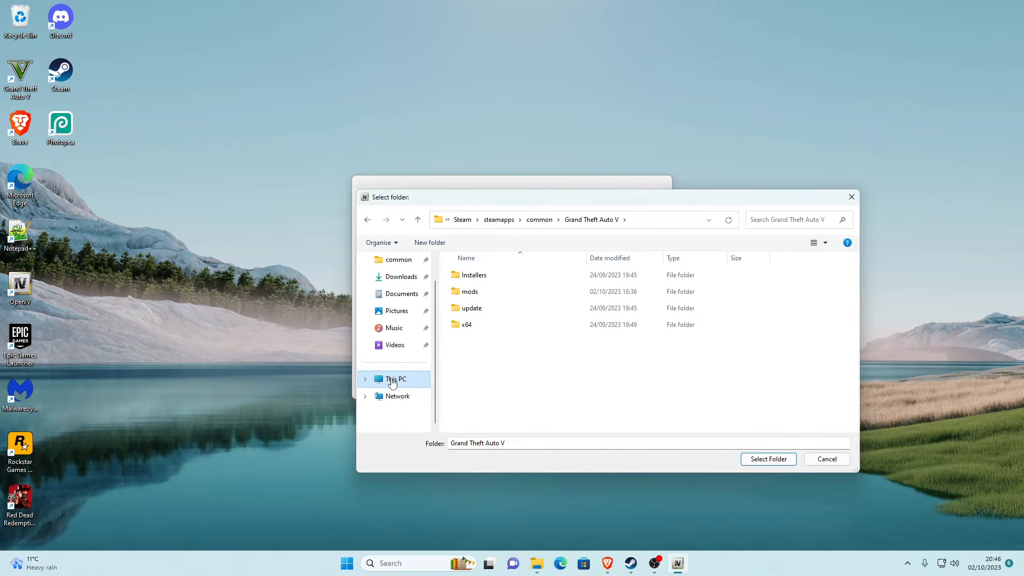
pyautogui.click(387, 383)
pyautogui.doubleClick(499, 288)
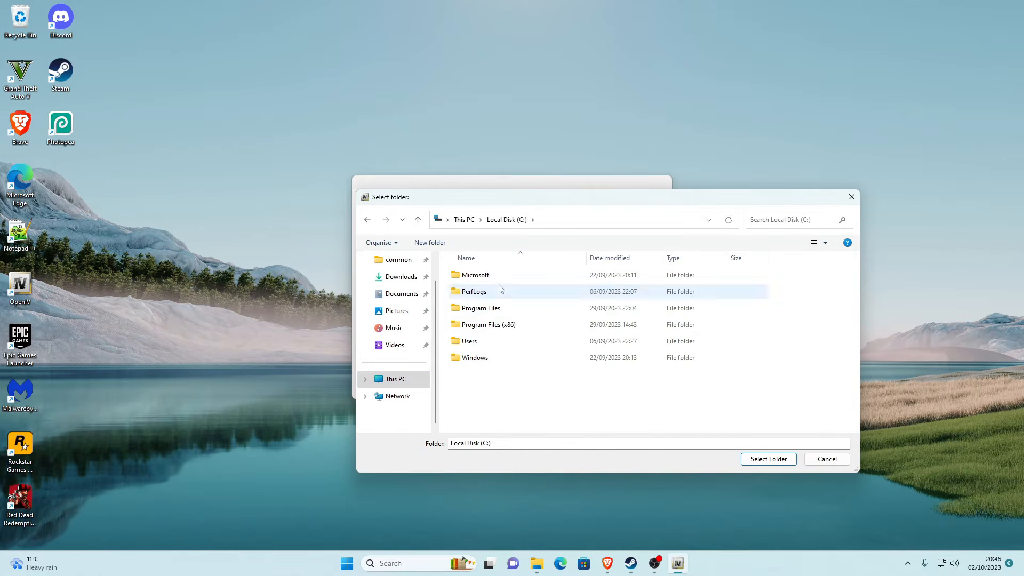
pyautogui.doubleClick(497, 326)
pyautogui.scroll(-2, 498, 329)
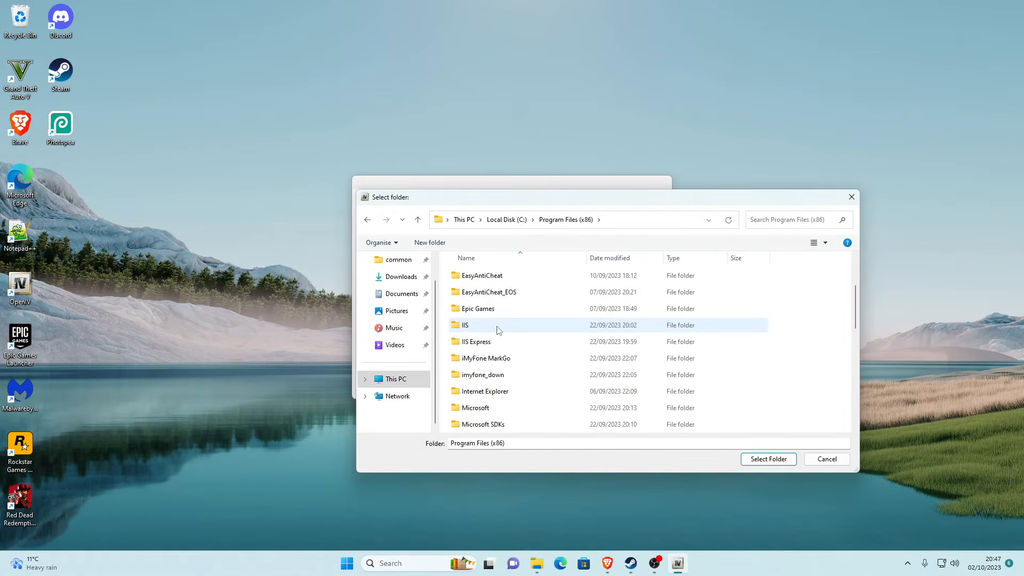
pyautogui.scroll(-4, 497, 329)
pyautogui.doubleClick(483, 372)
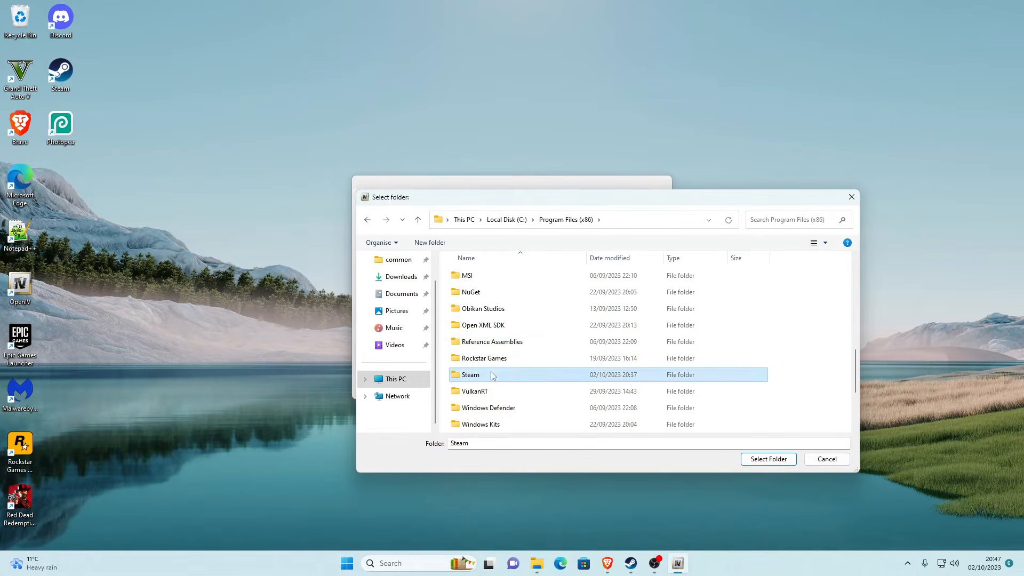
pyautogui.scroll(-4, 503, 338)
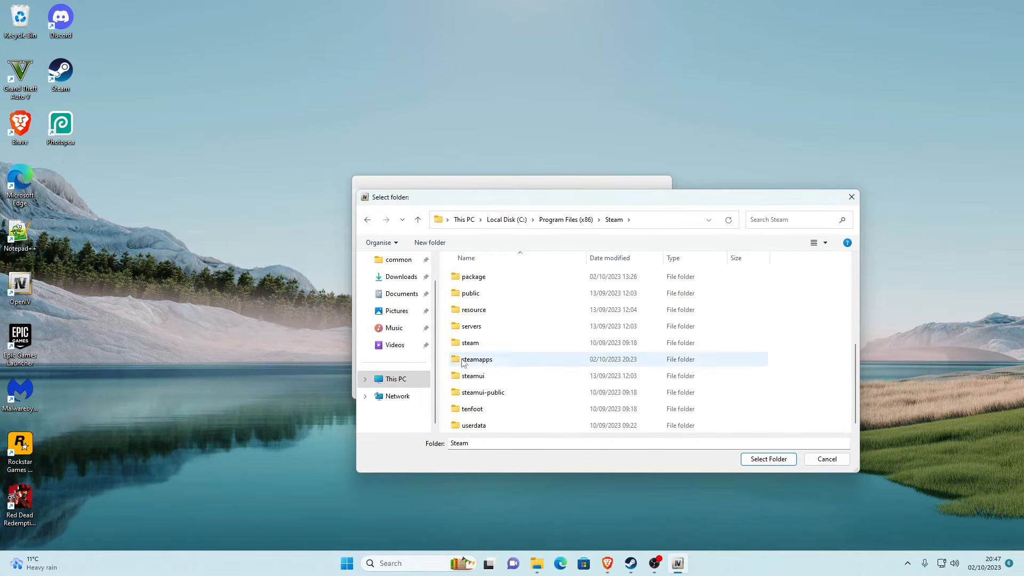
pyautogui.doubleClick(480, 359)
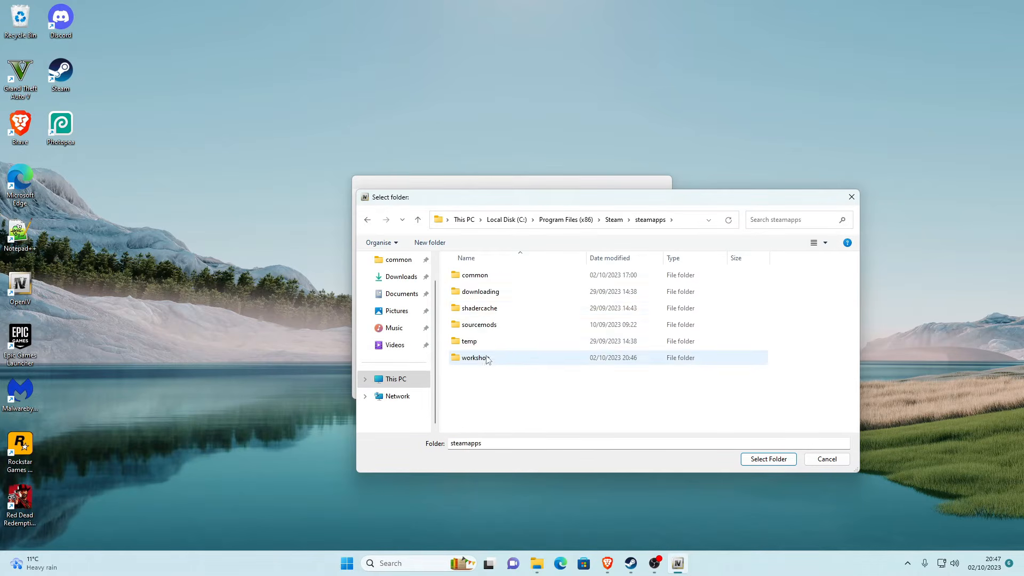
pyautogui.doubleClick(473, 278)
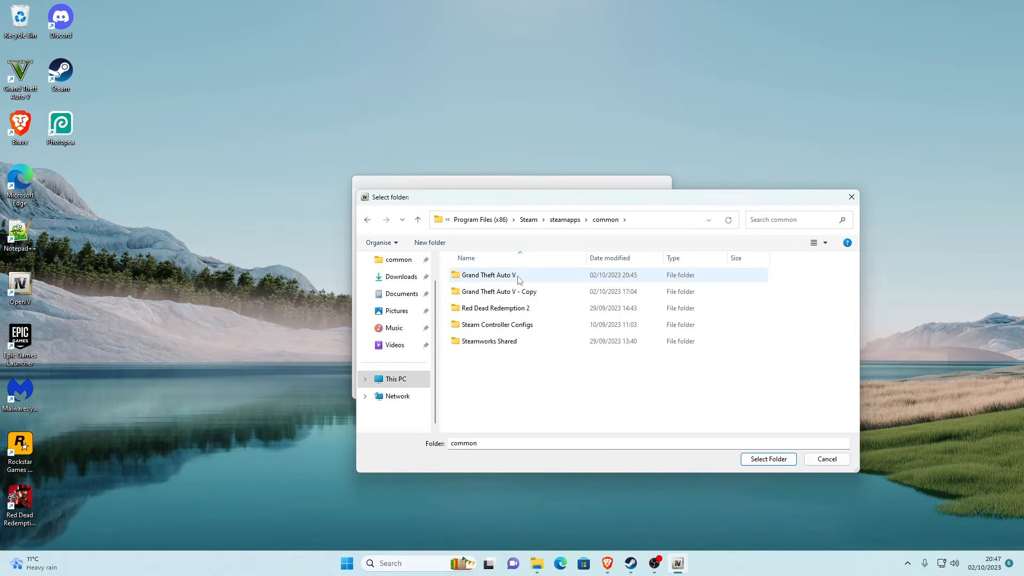
pyautogui.doubleClick(499, 281)
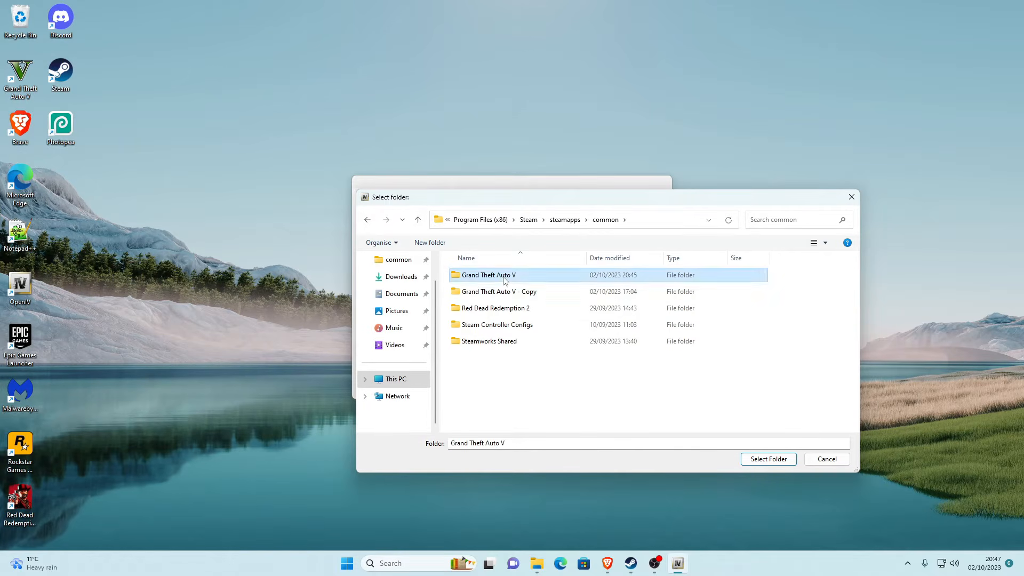
pyautogui.click(768, 459)
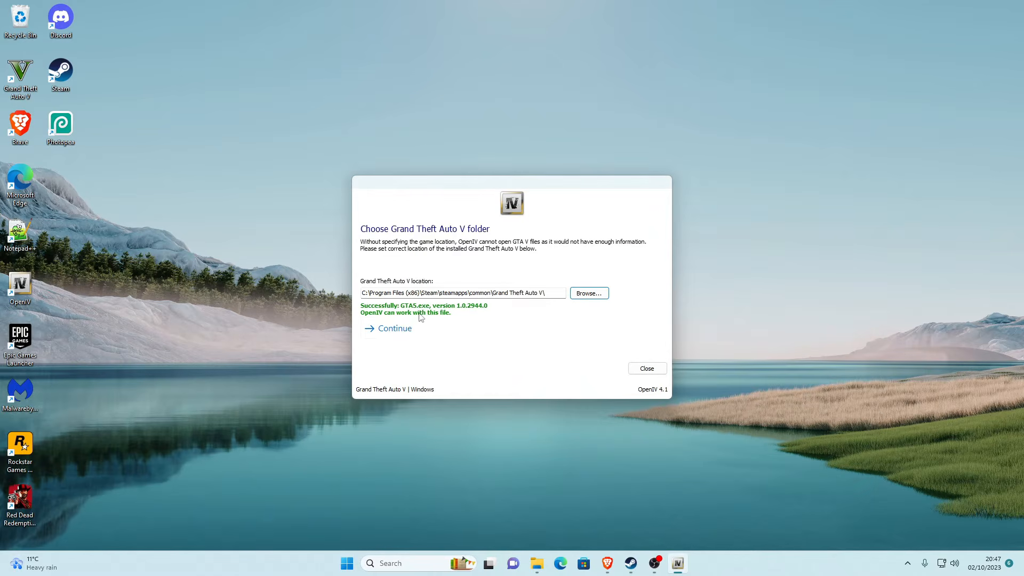
# Step: Continue past the location and backup pages, maximise the OpenIV window, and enable Edit mode
pyautogui.click(394, 331)
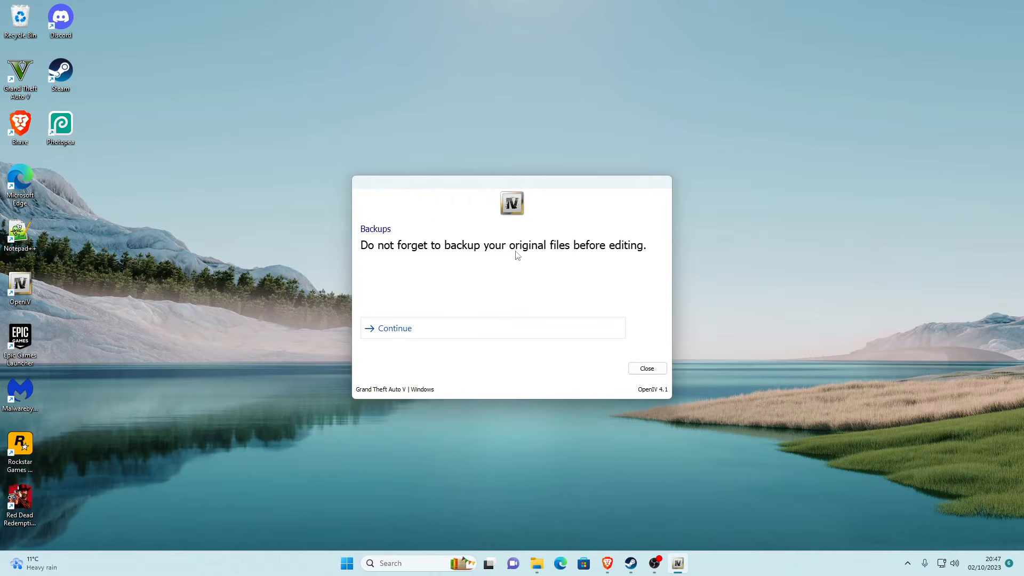
pyautogui.click(406, 333)
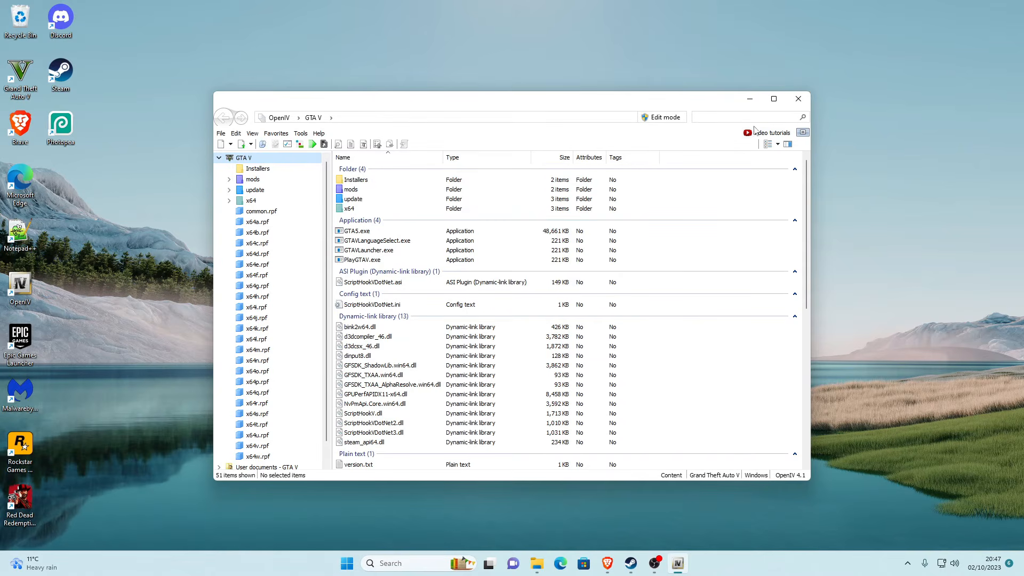
pyautogui.click(773, 98)
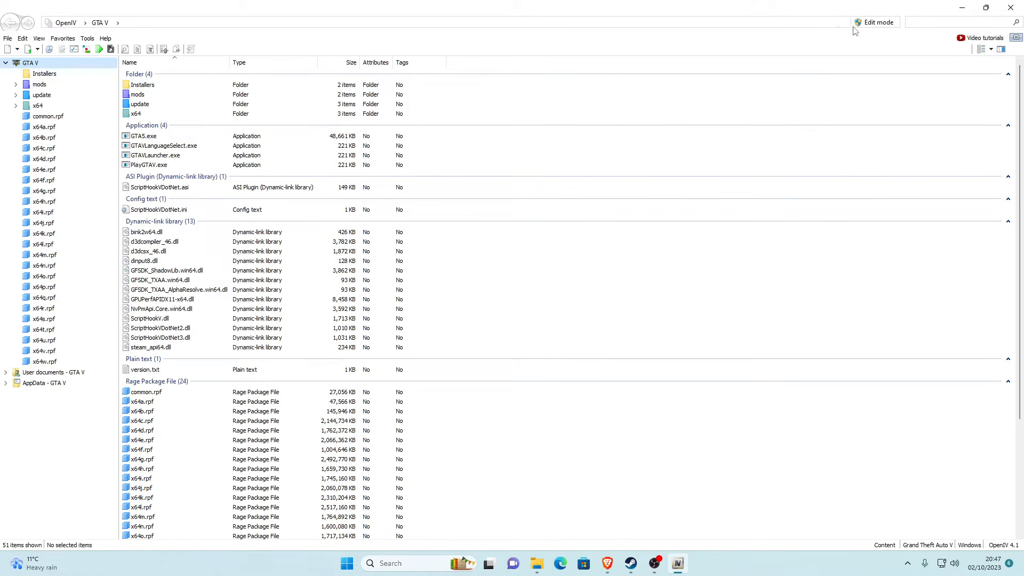
pyautogui.click(877, 23)
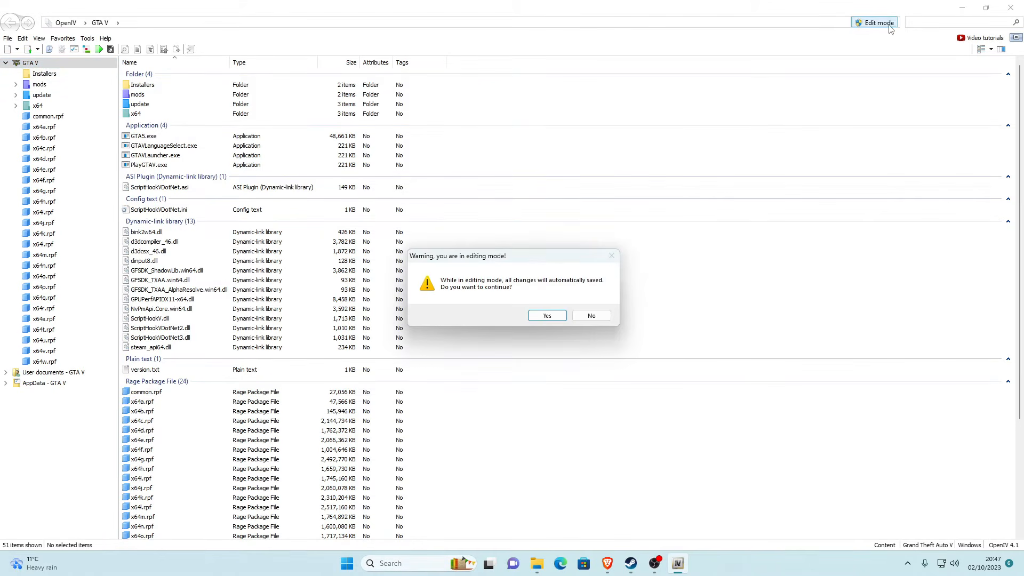
pyautogui.click(550, 316)
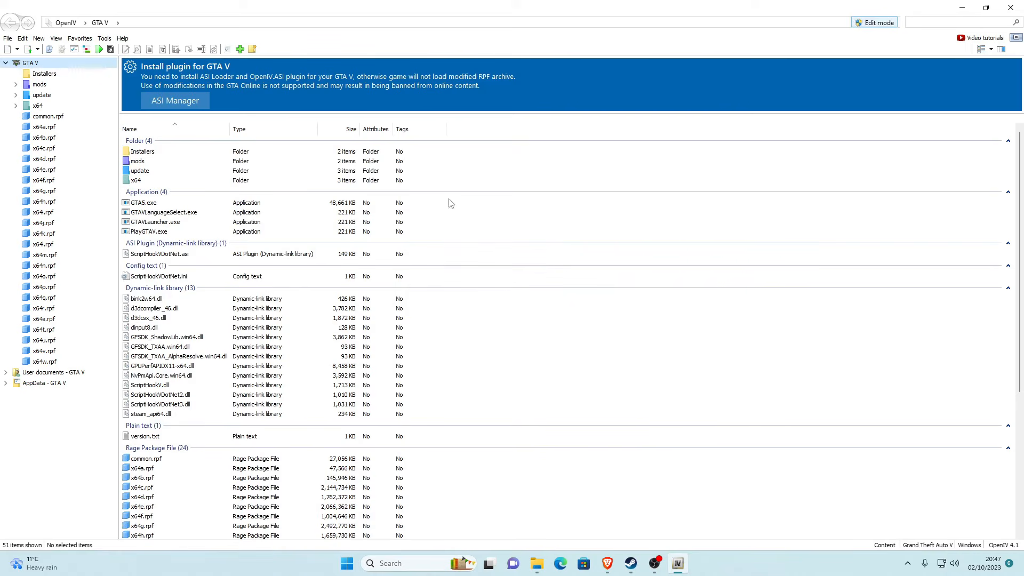
# Step: Install the OpenIV.ASI and openCamera plugins through the ASI Manager, close it, and minimise OpenIV
pyautogui.click(181, 100)
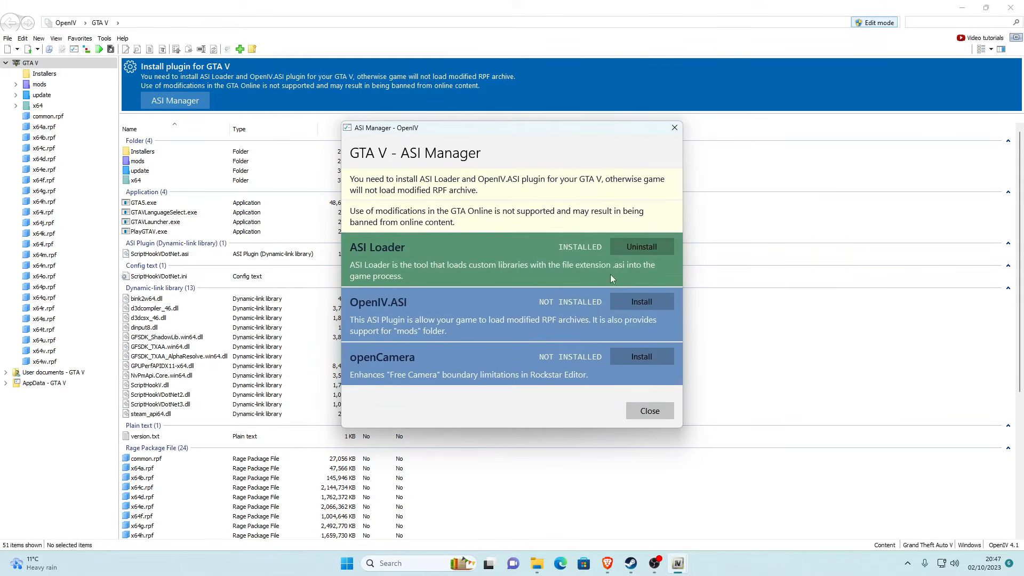
pyautogui.click(642, 305)
pyautogui.click(637, 354)
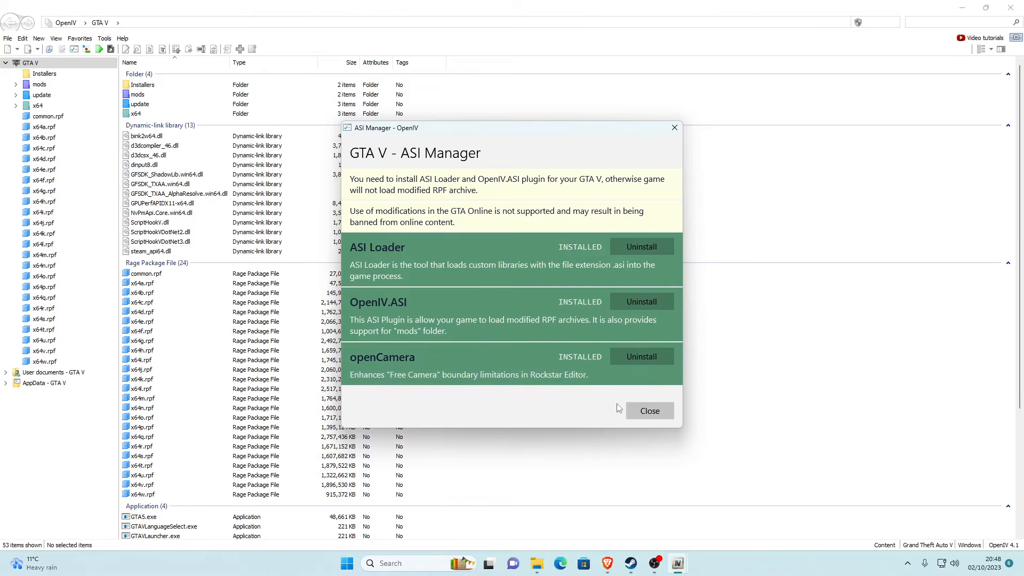
pyautogui.click(650, 411)
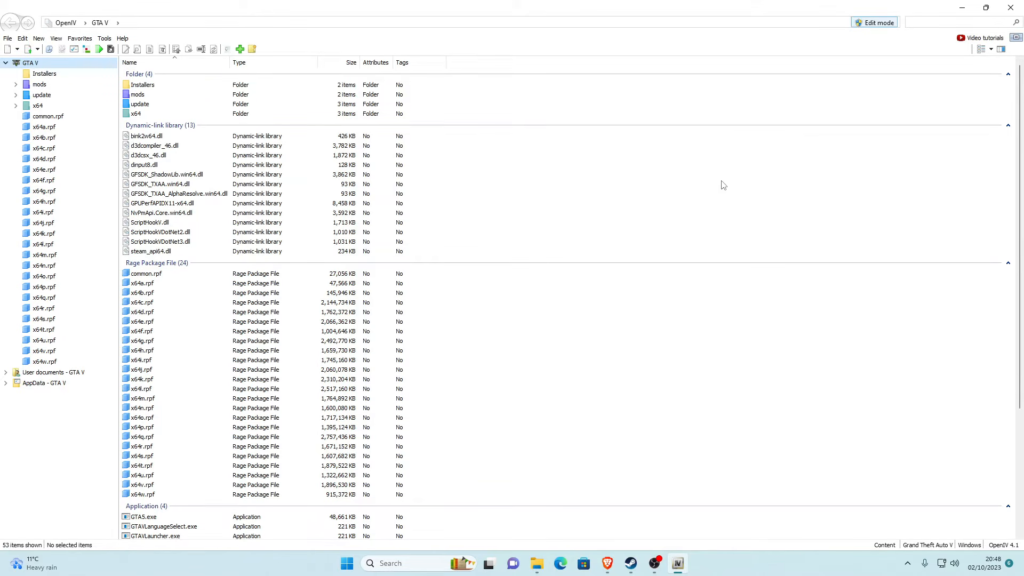
pyautogui.click(960, 8)
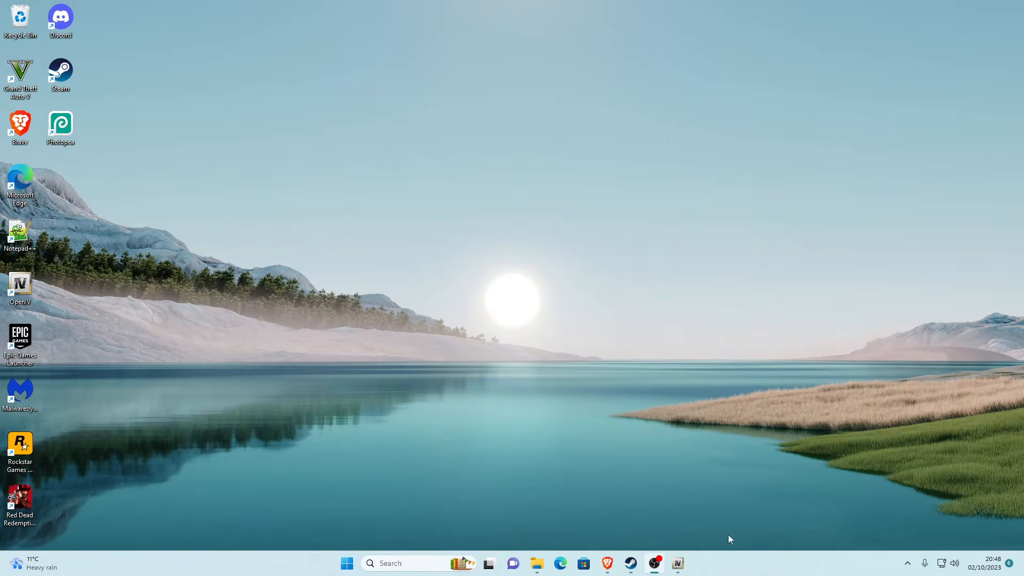
# Step: Switch to Brave and download the QuantV 2.1.4 archive from its GTAinside page, saving it in Downloads
pyautogui.click(622, 438)
pyautogui.click(606, 563)
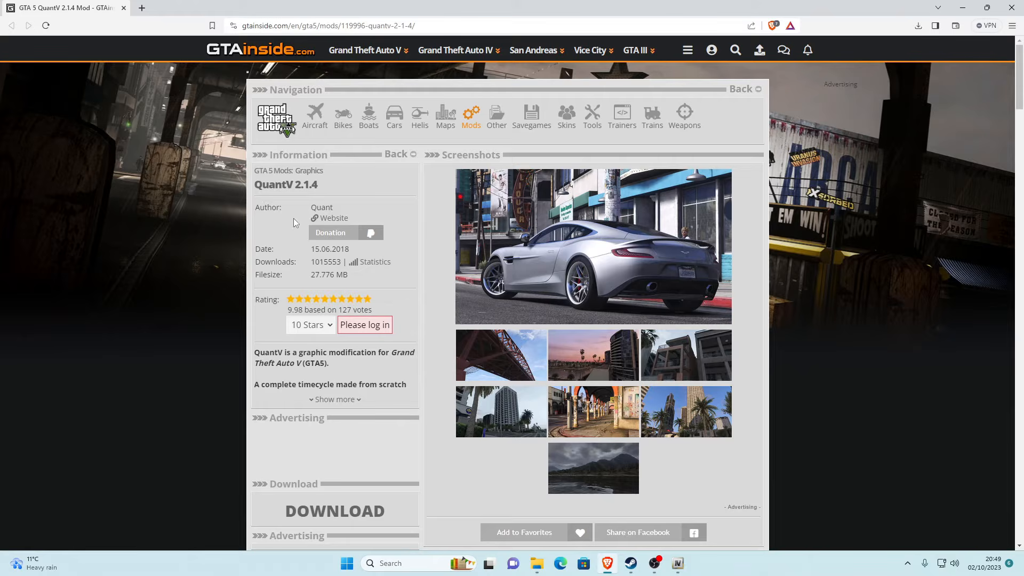
pyautogui.scroll(-2, 508, 212)
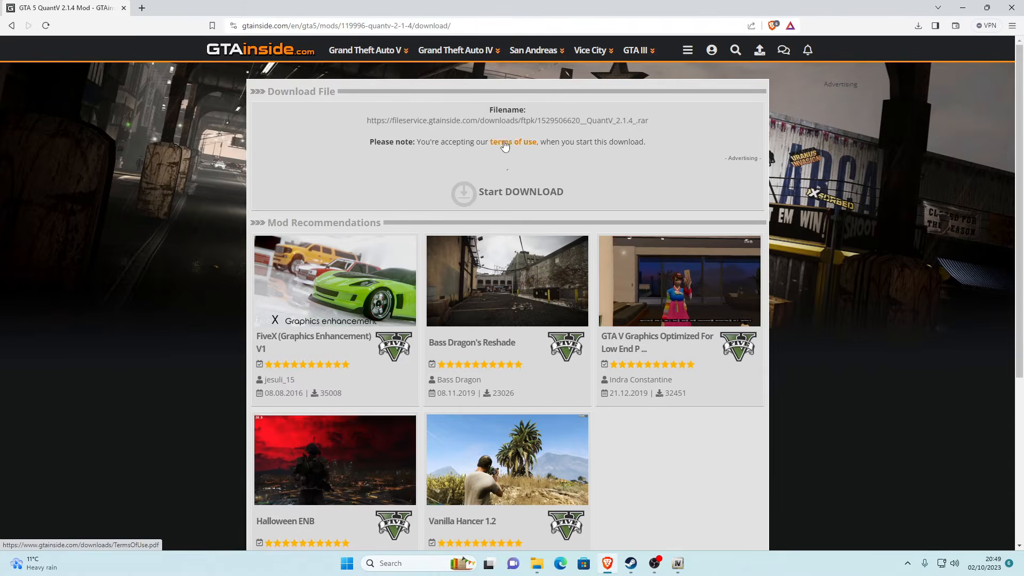
pyautogui.click(514, 192)
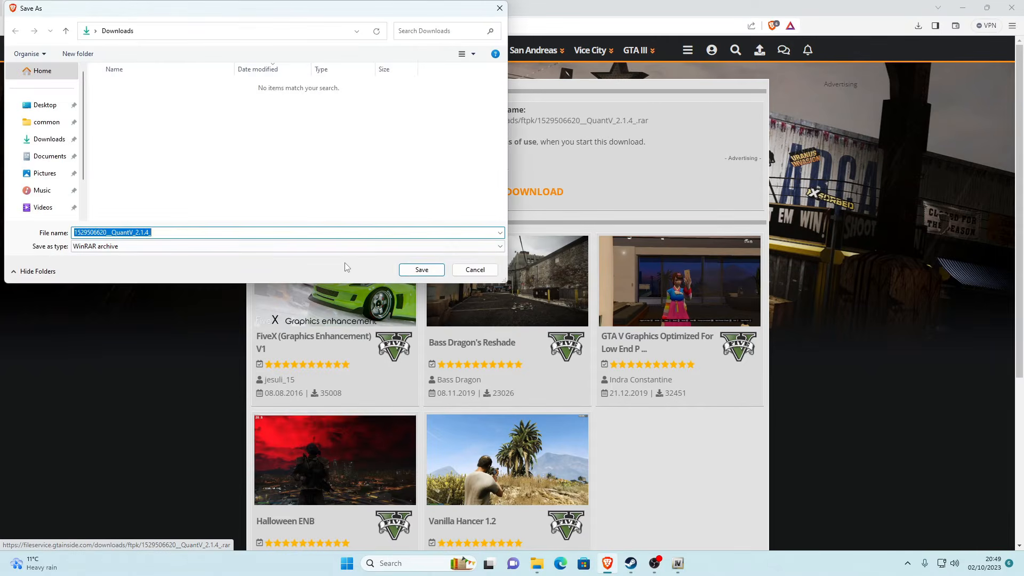
pyautogui.click(422, 273)
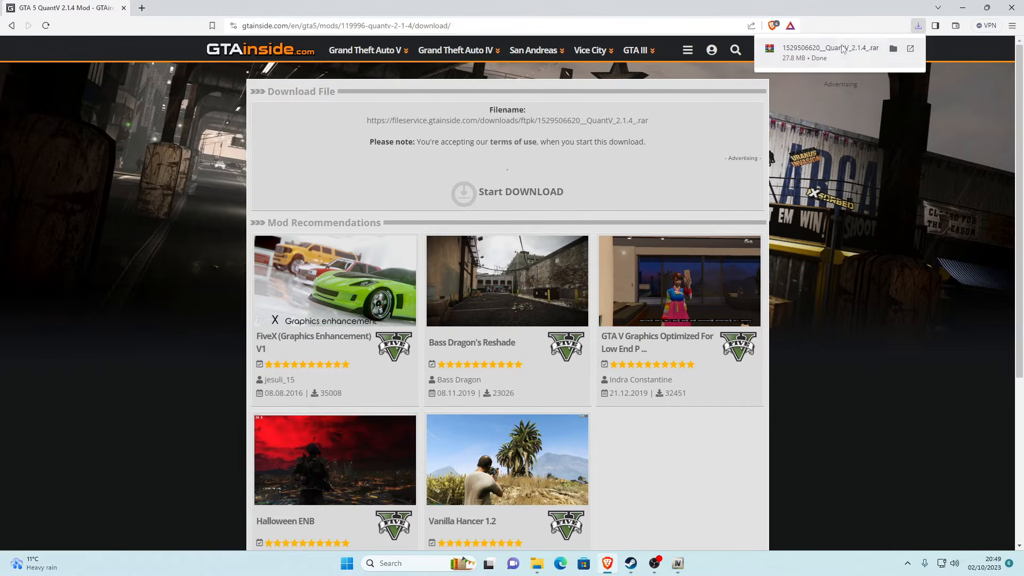
# Step: Open the downloaded QuantV 2.1.4 archive in WinRAR, minimise the browser, and expand the archive window to full screen height
pyautogui.click(801, 51)
pyautogui.click(962, 7)
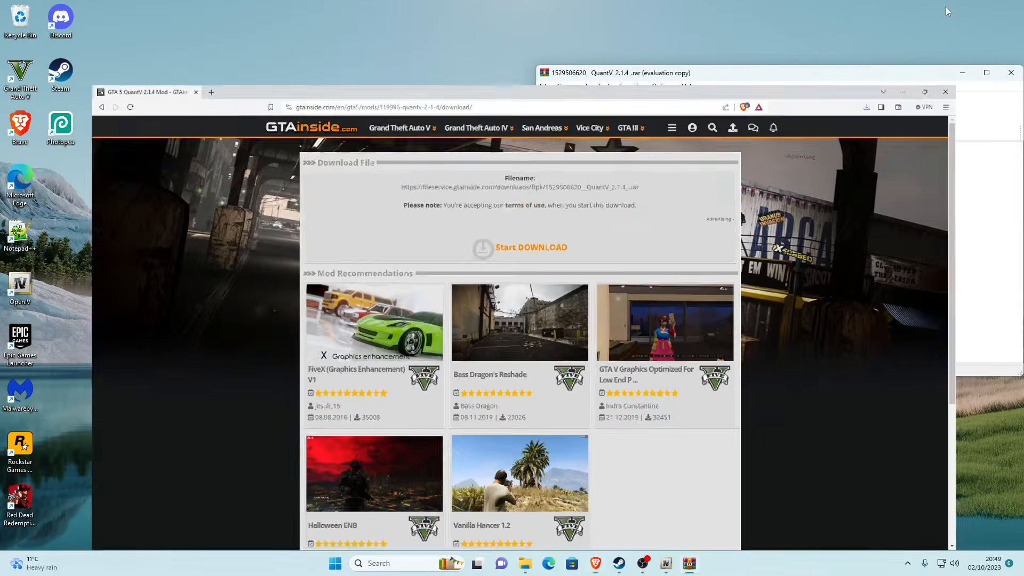
pyautogui.moveTo(841, 65); pyautogui.dragTo(841, 1)
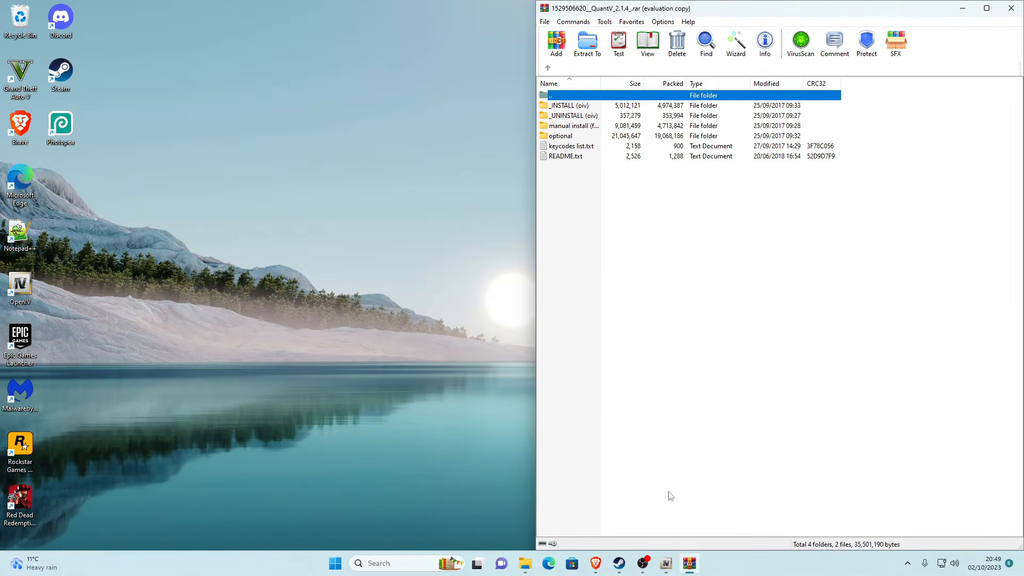
# Step: Switch to OpenIV, restore it from full screen, and move and resize it so it sits beside the archive window
pyautogui.click(666, 563)
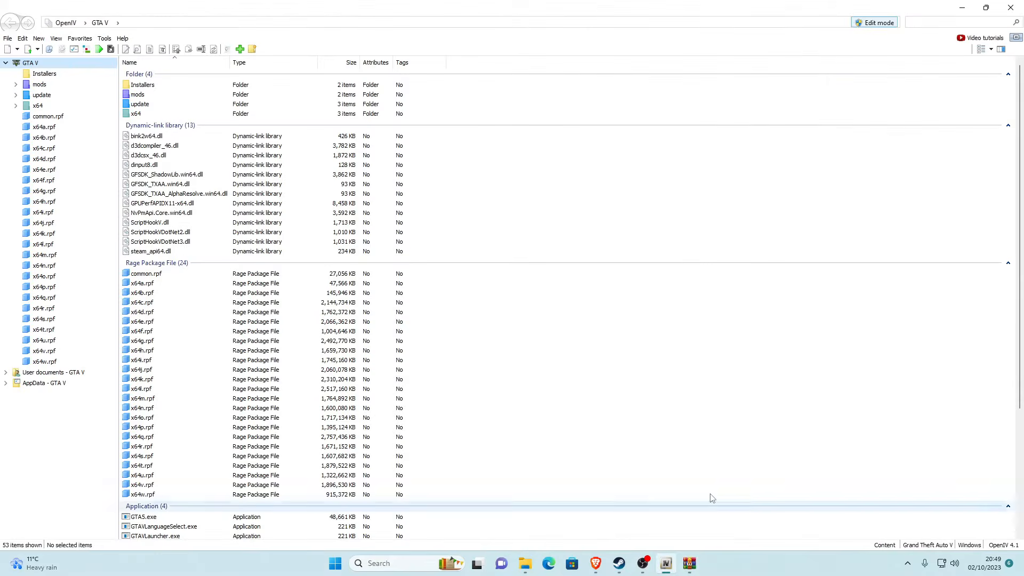
pyautogui.click(985, 8)
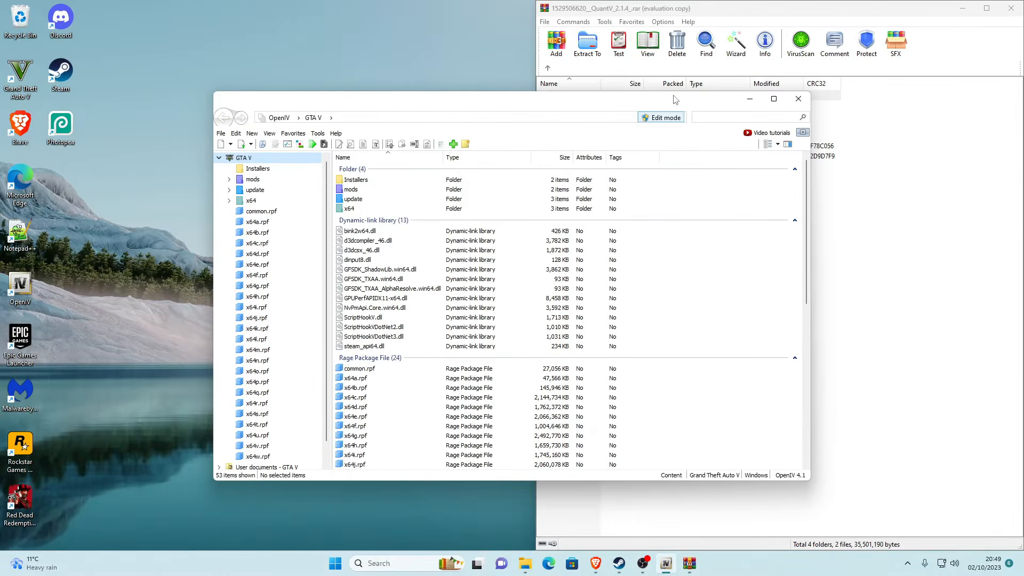
pyautogui.moveTo(648, 99); pyautogui.dragTo(449, 1)
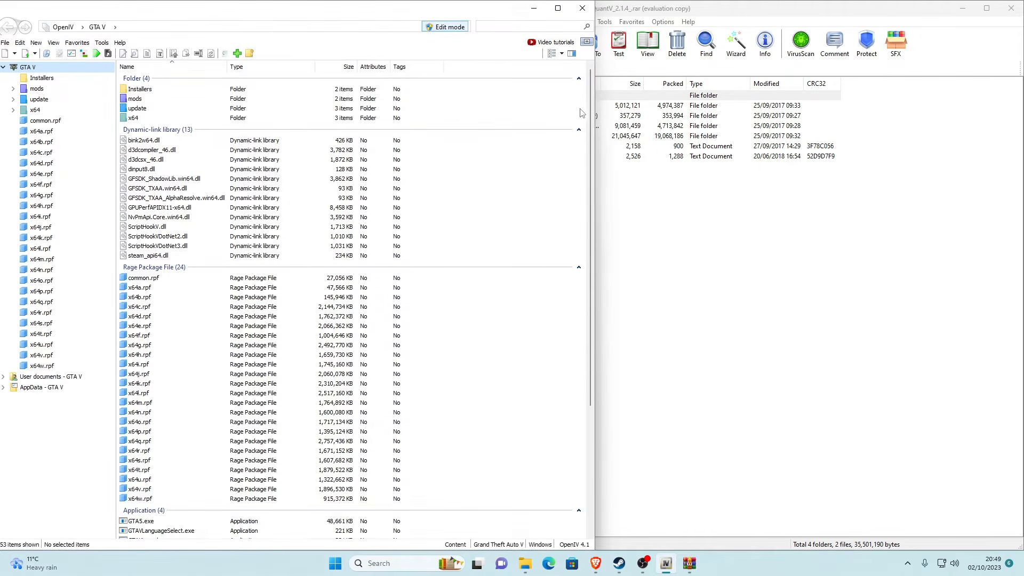
pyautogui.moveTo(595, 111); pyautogui.dragTo(536, 112)
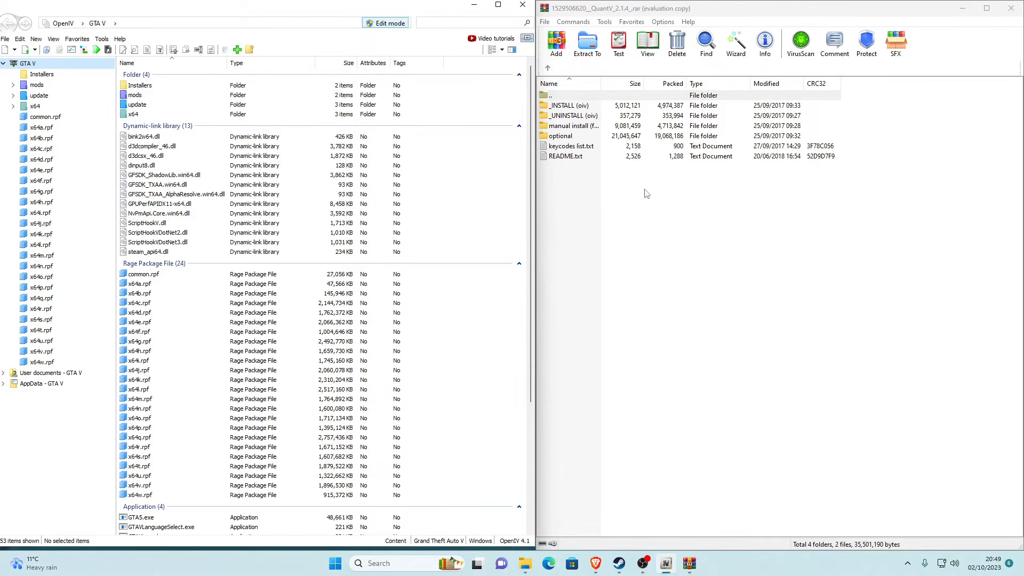
# Step: Look inside the archive's _UNINSTALL (oiv) folder and return to the archive's root
pyautogui.click(631, 209)
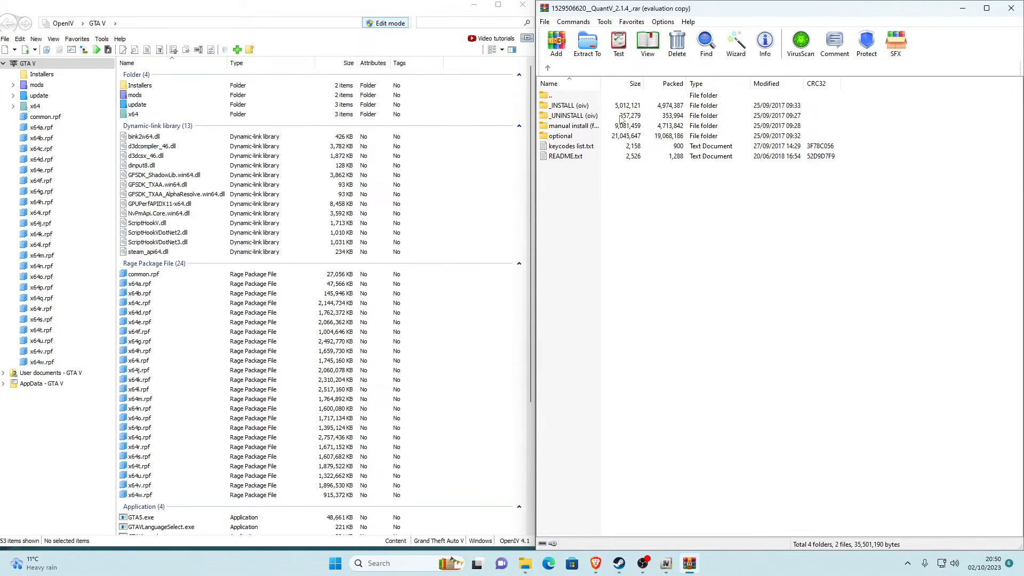
pyautogui.doubleClick(565, 116)
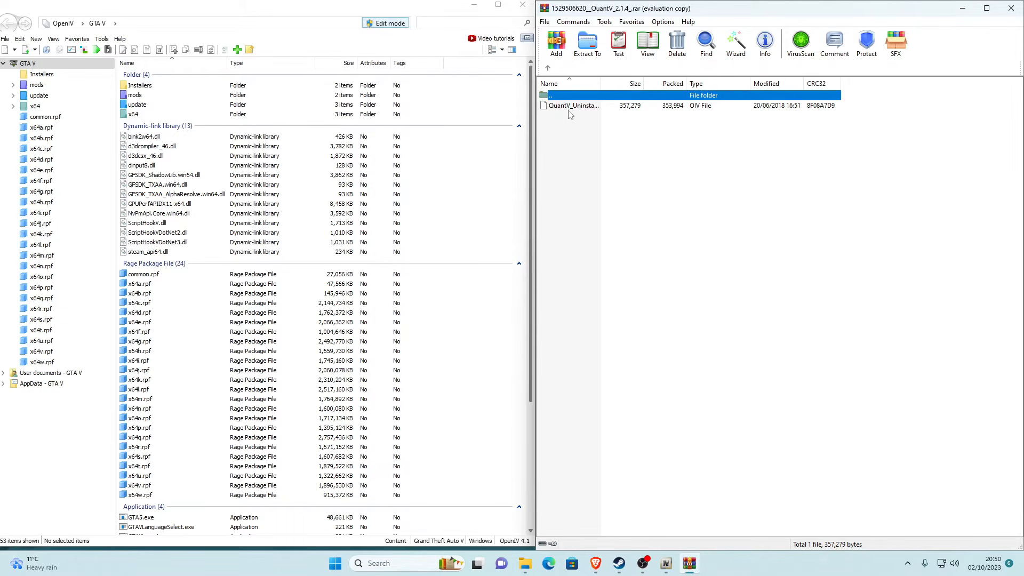
pyautogui.click(548, 68)
pyautogui.click(628, 179)
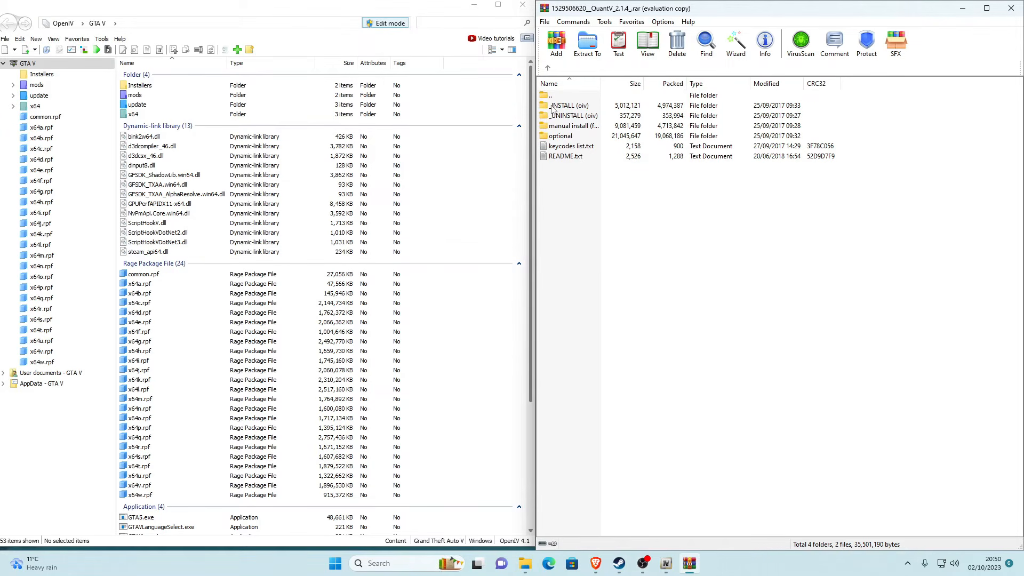
# Step: Install QuantV_Install.oiv from the archive's _INSTALL (oiv) folder into the "mods" folder through OpenIV's package installer, and close the installer
pyautogui.doubleClick(574, 109)
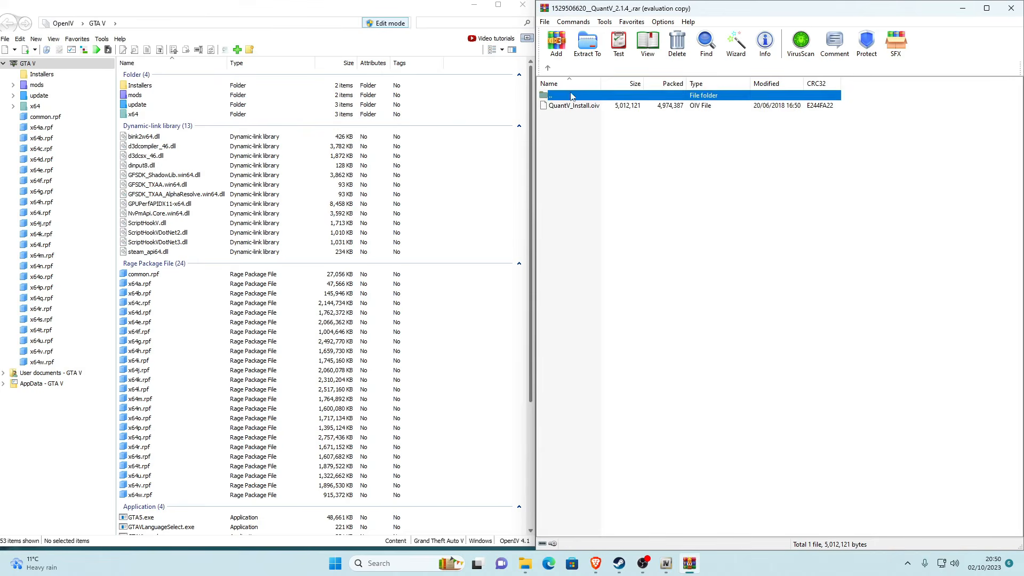
pyautogui.click(582, 129)
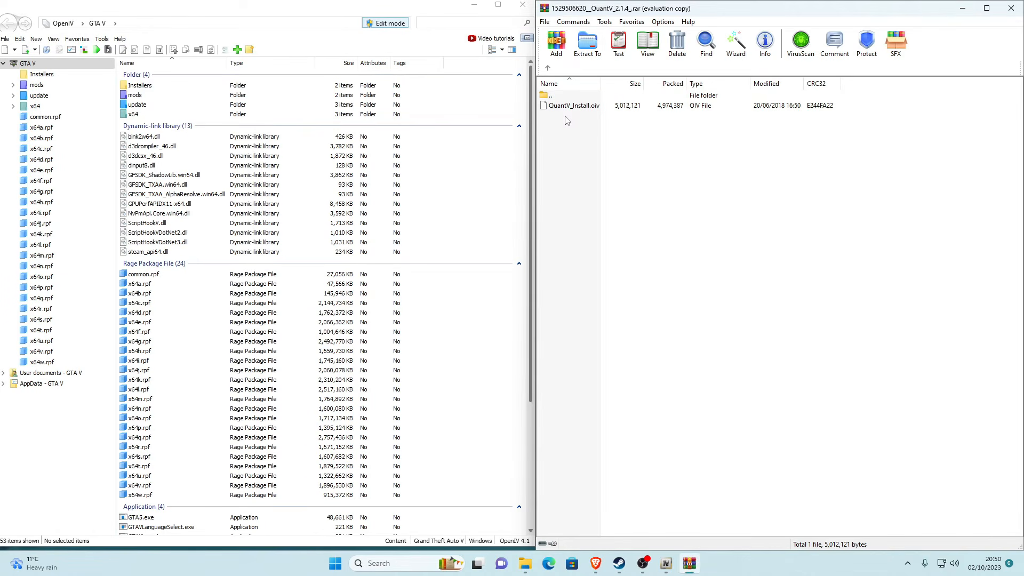
pyautogui.moveTo(572, 109); pyautogui.dragTo(486, 152)
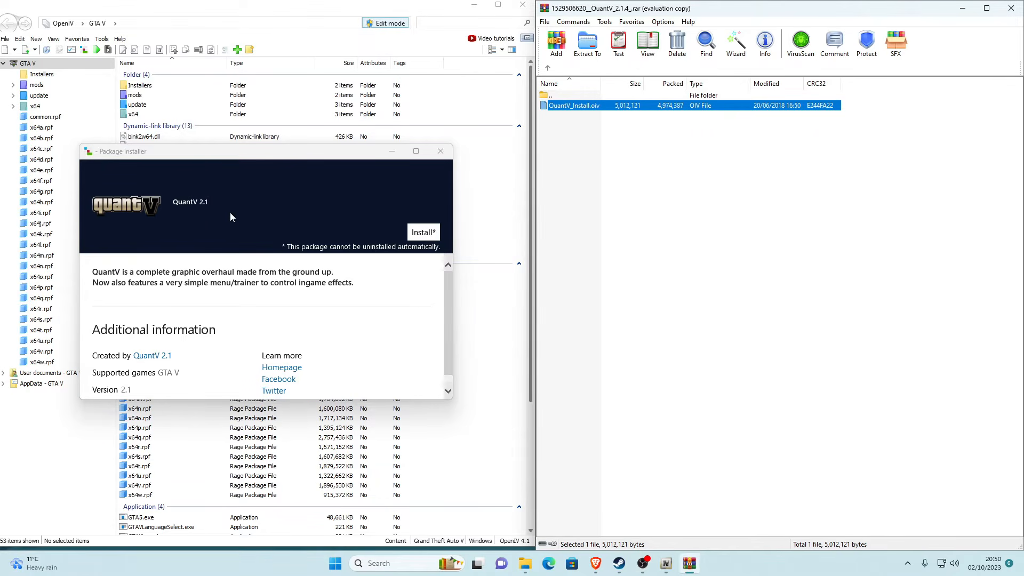
pyautogui.click(432, 238)
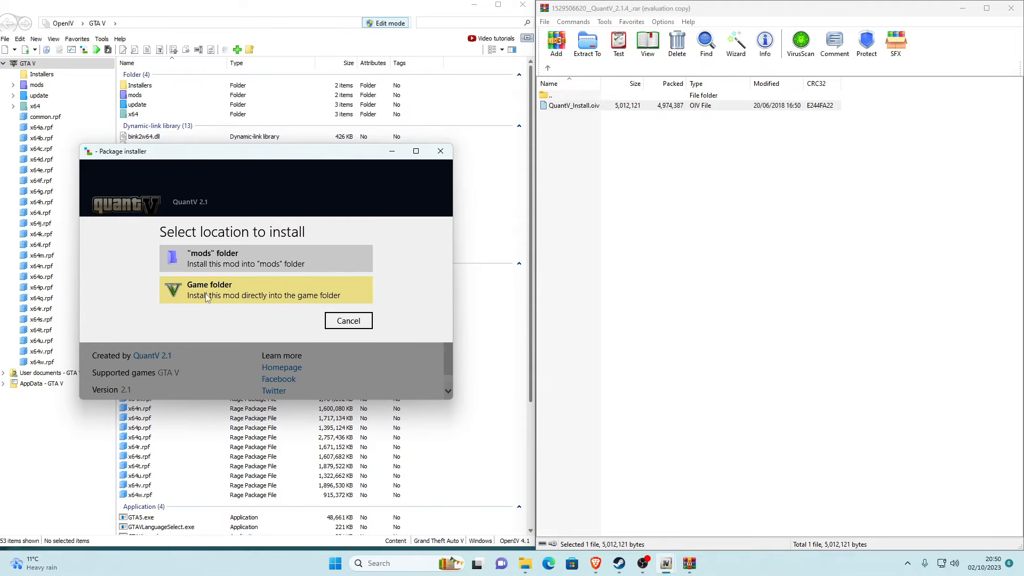
pyautogui.click(197, 263)
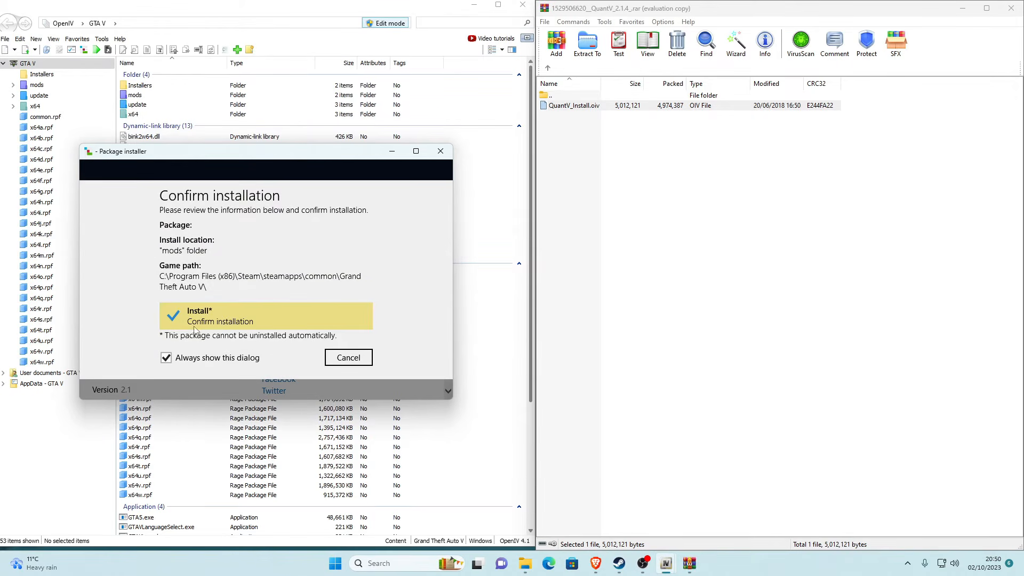
pyautogui.click(257, 316)
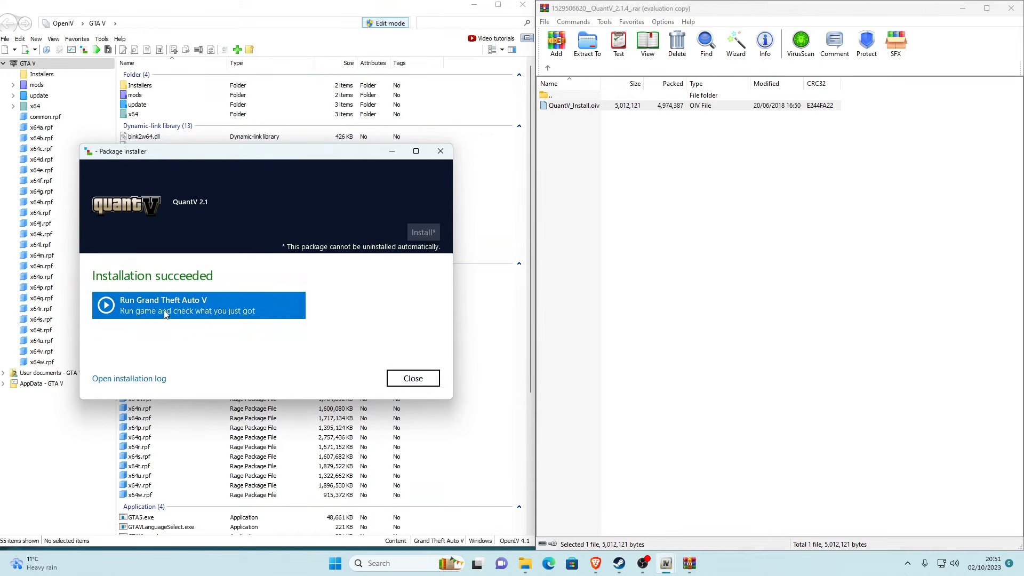
pyautogui.click(419, 382)
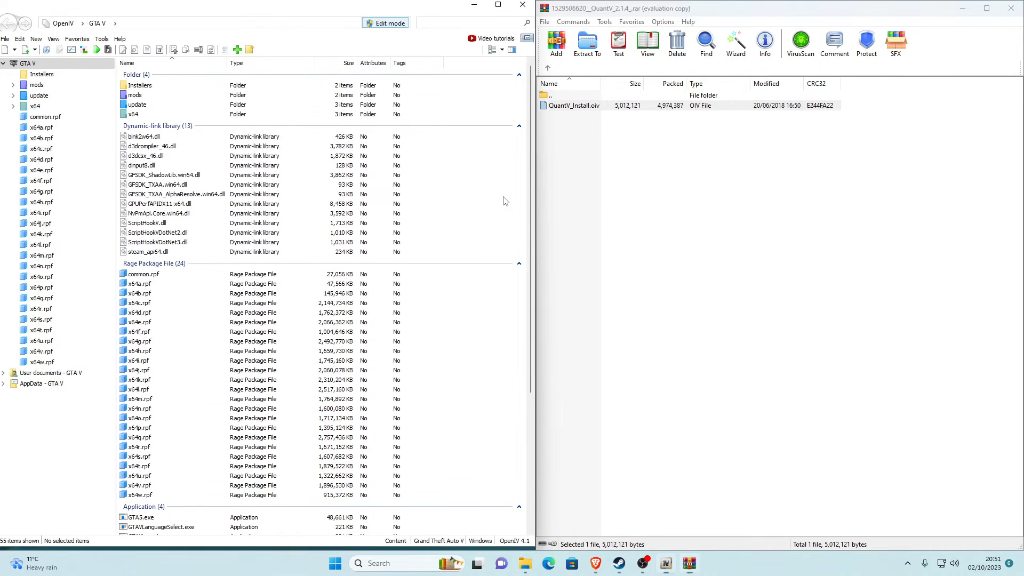
# Step: Preview the QuantV uninstall package from the archive's _UNINSTALL (oiv) folder in OpenIV's package installer, close it without installing, and return to the archive's root
pyautogui.click(572, 117)
pyautogui.click(547, 67)
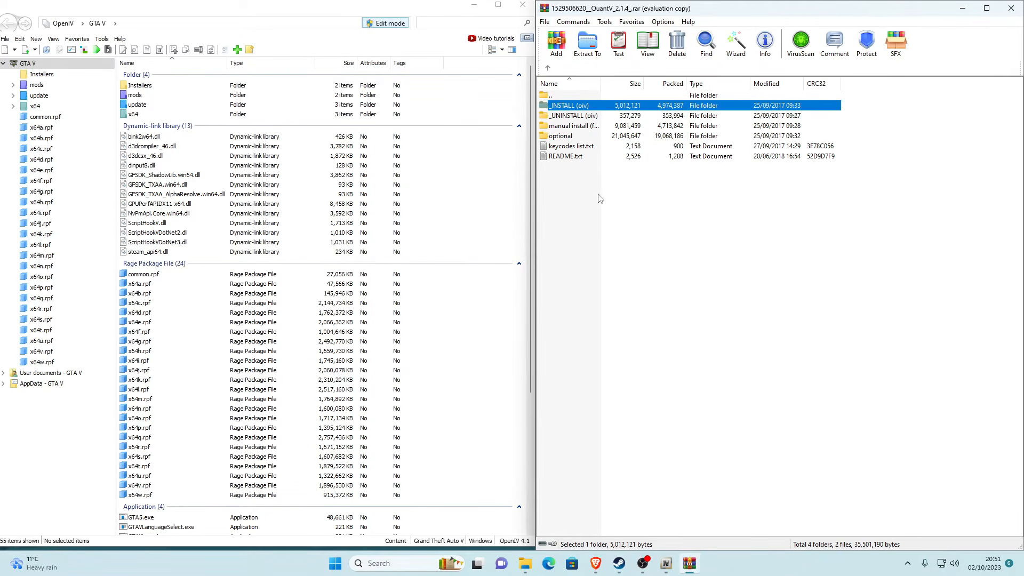
pyautogui.click(598, 195)
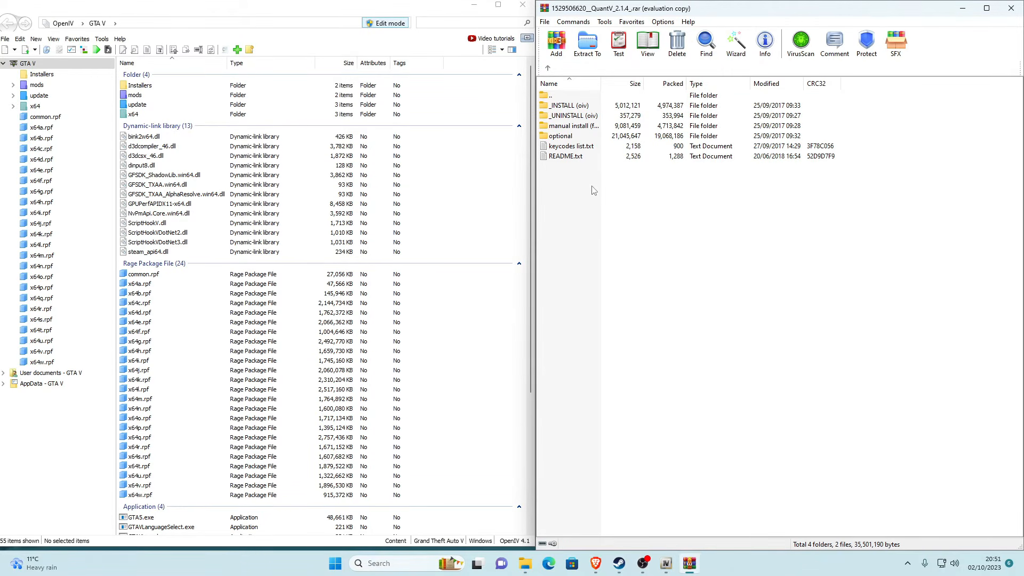
pyautogui.doubleClick(558, 116)
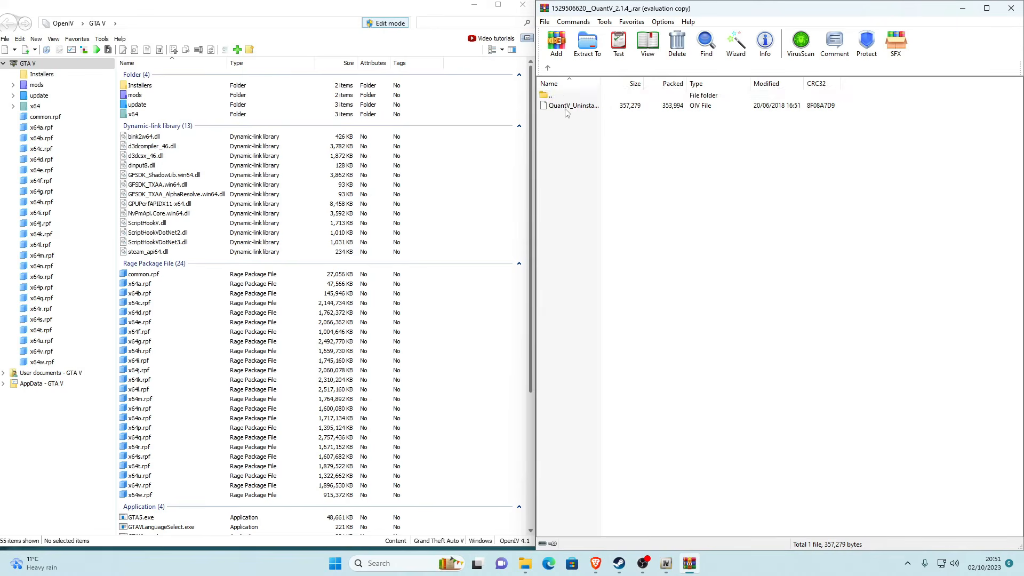
pyautogui.click(567, 106)
pyautogui.moveTo(599, 109); pyautogui.dragTo(482, 171)
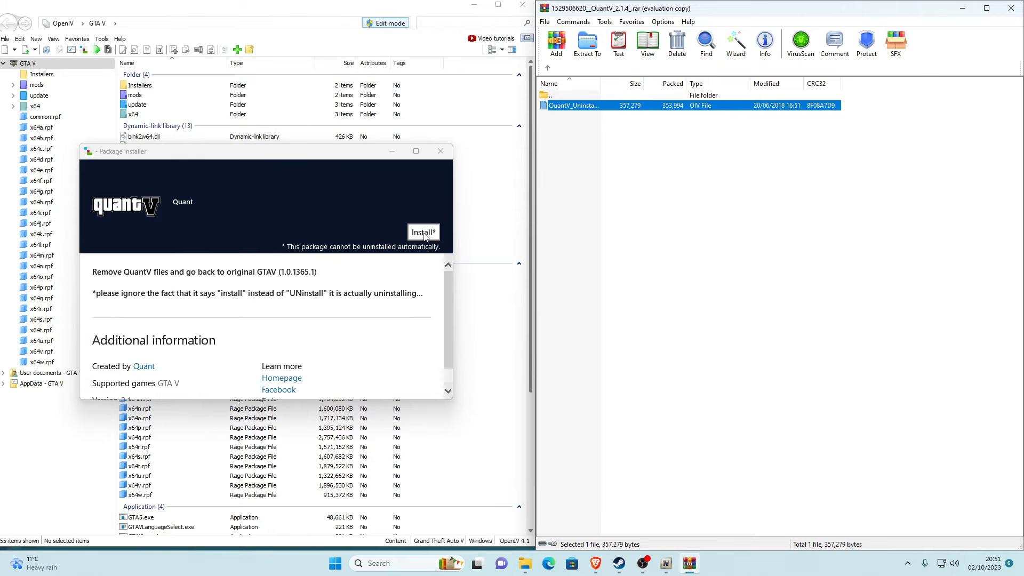
pyautogui.click(440, 151)
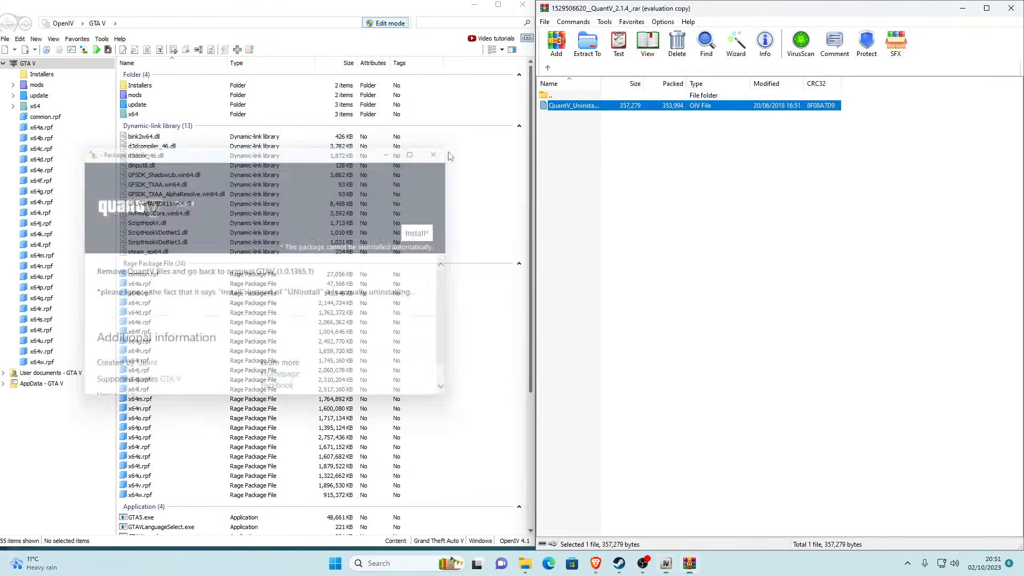
pyautogui.click(547, 69)
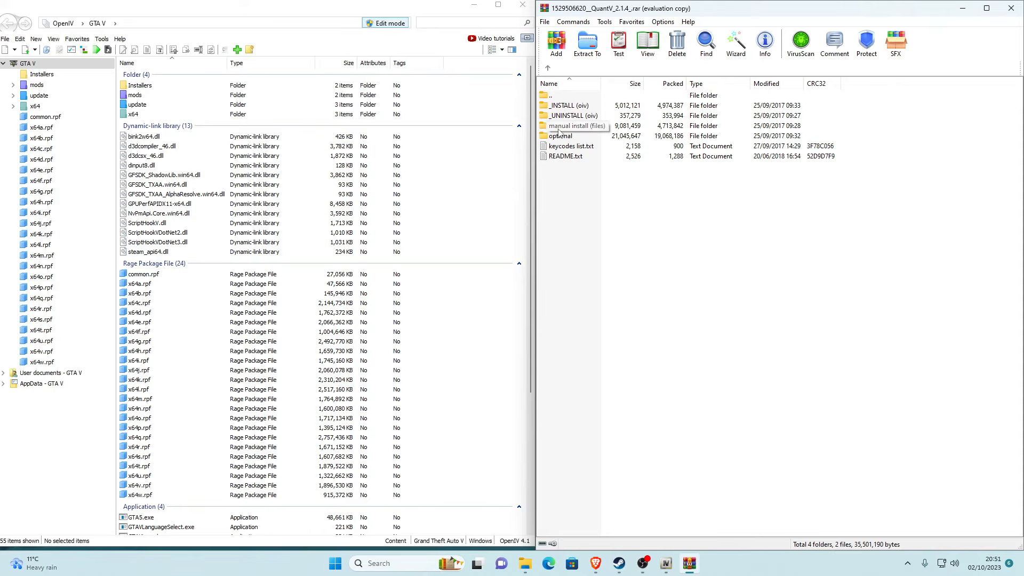
# Step: Open the archive's manual install (files) folder, switch to the Grand Theft Auto V folder in File Explorer, and look inside Main GTA folder
pyautogui.click(573, 128)
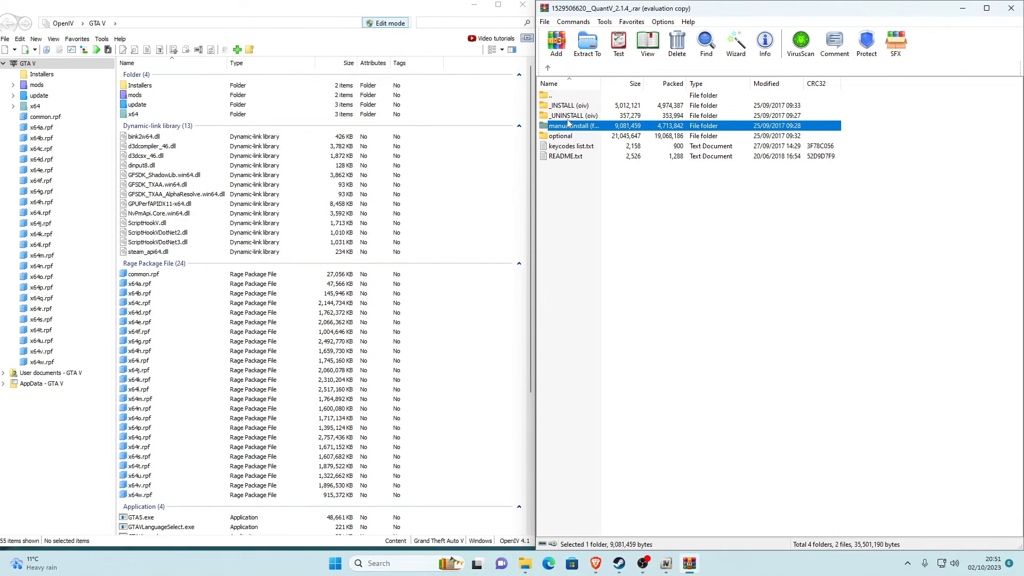
pyautogui.doubleClick(566, 126)
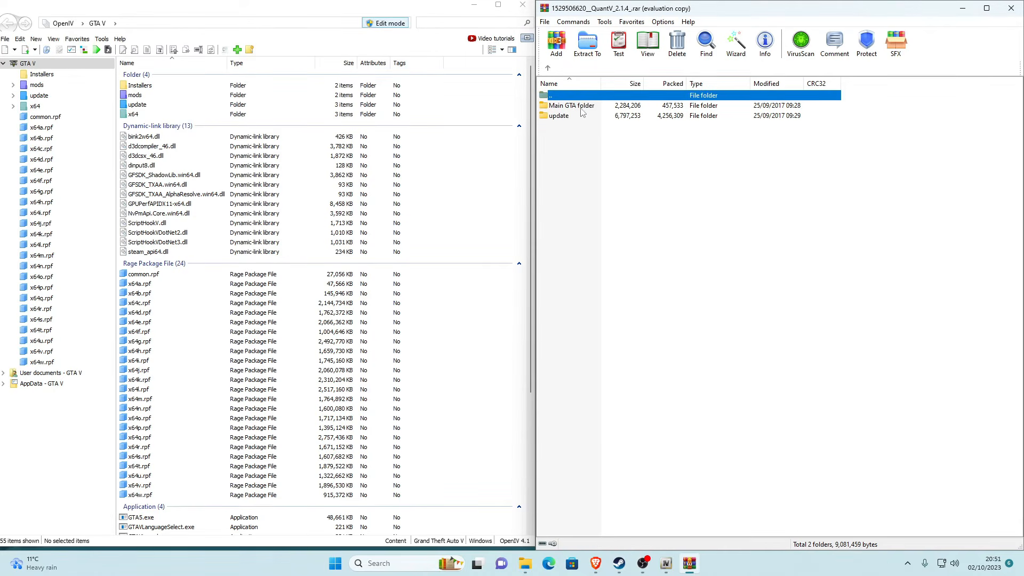
pyautogui.click(597, 138)
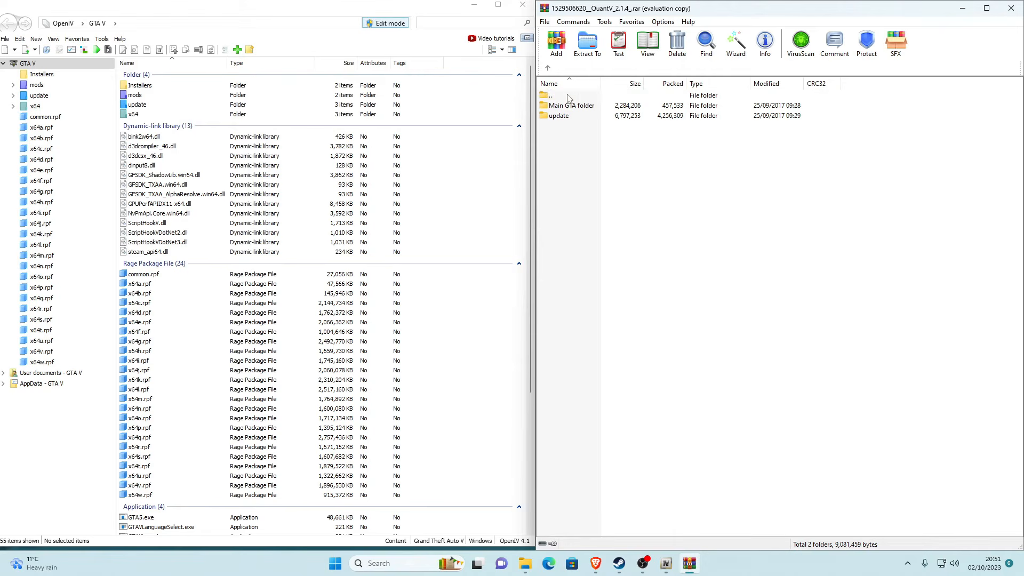
pyautogui.click(525, 563)
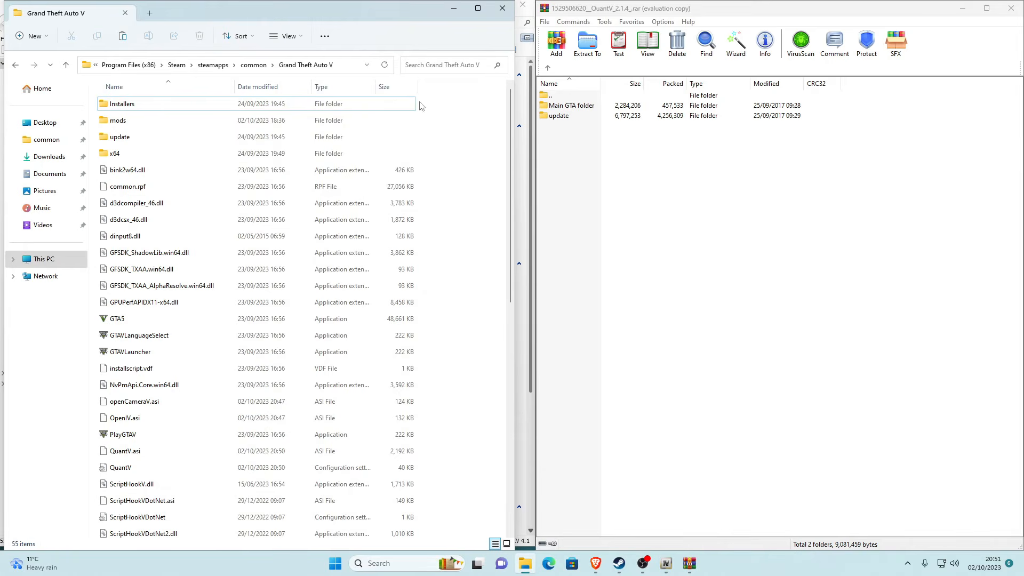
pyautogui.doubleClick(591, 106)
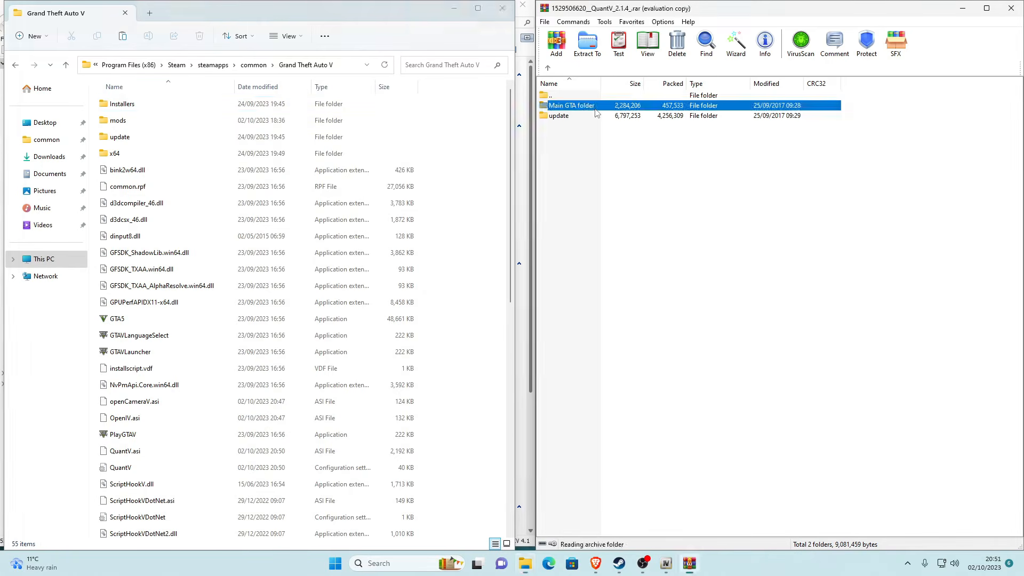
pyautogui.click(547, 68)
# Step: Compare the archive's manual-install update folder with the game's update folder and its x64 subfolder, returning File Explorer to Grand Theft Auto V
pyautogui.doubleClick(560, 105)
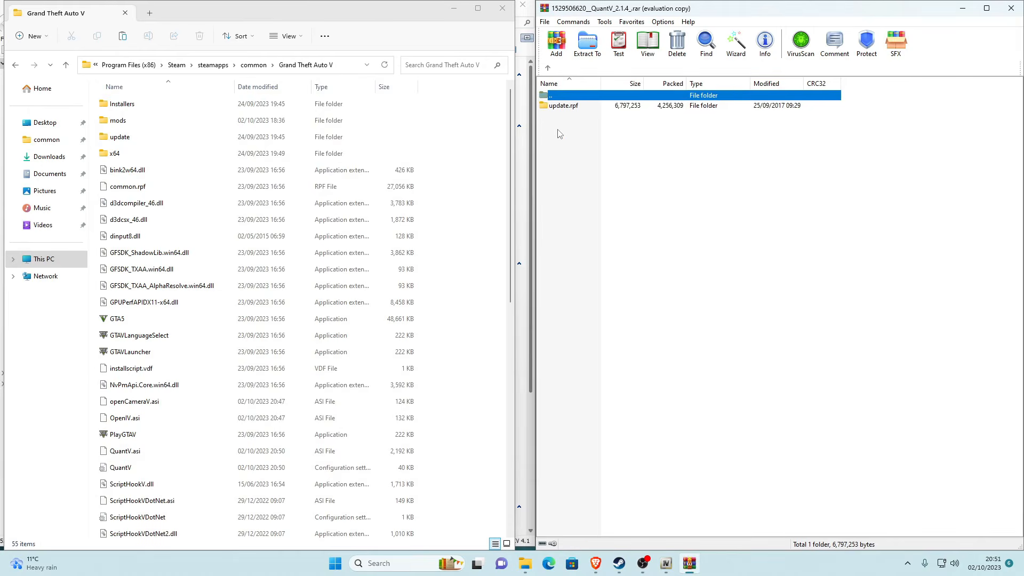
pyautogui.doubleClick(406, 137)
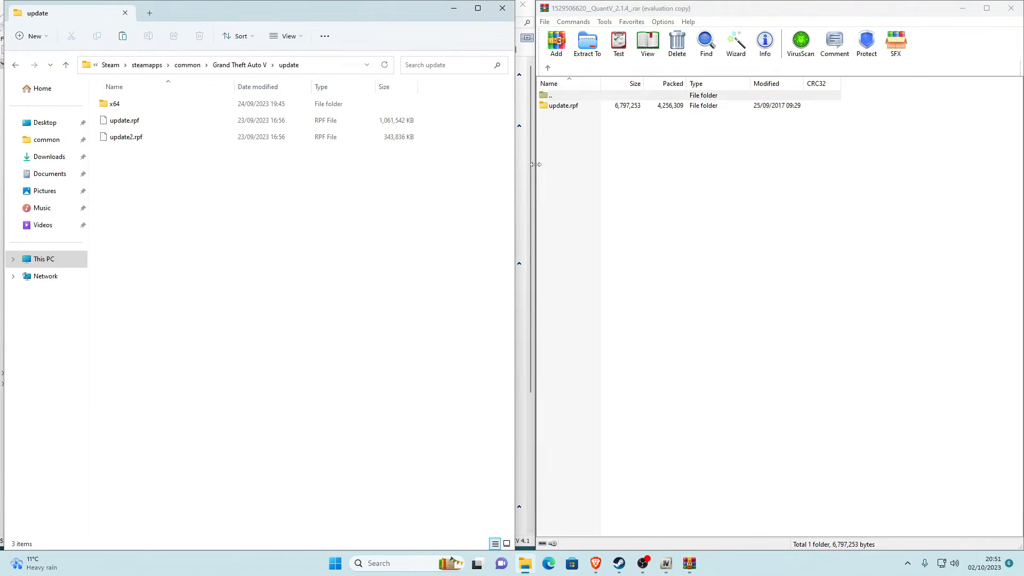
pyautogui.doubleClick(145, 104)
pyautogui.click(16, 67)
pyautogui.click(16, 66)
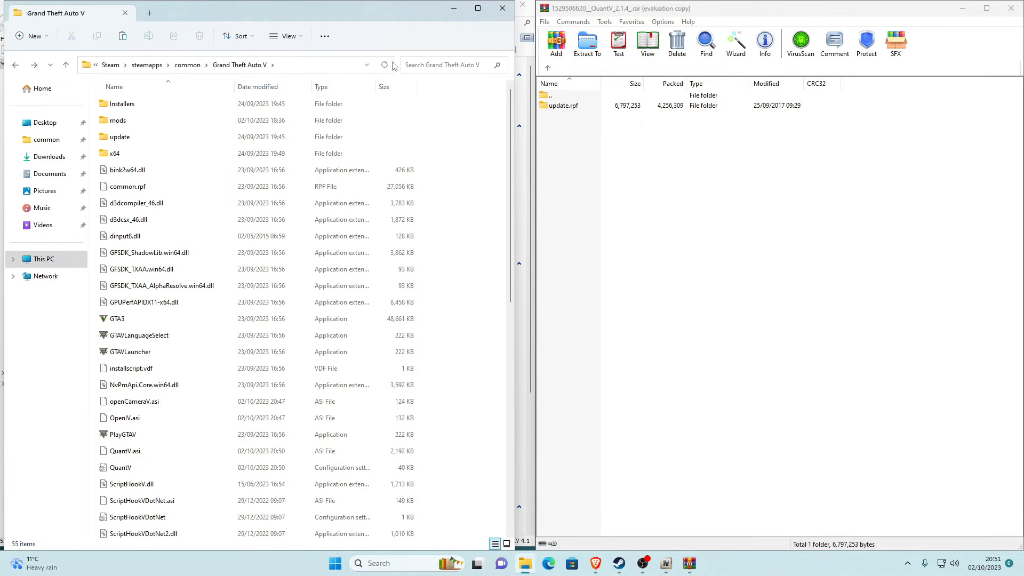
# Step: Return to the archive's root, minimise File Explorer, and look inside the _INSTALL (oiv) folder before going back to the root
pyautogui.click(548, 68)
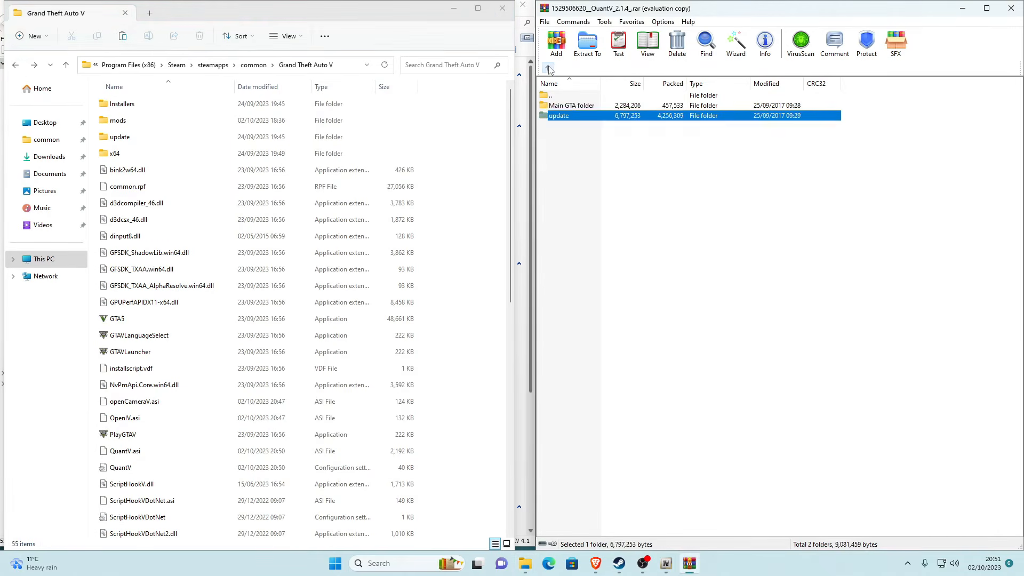
pyautogui.click(548, 68)
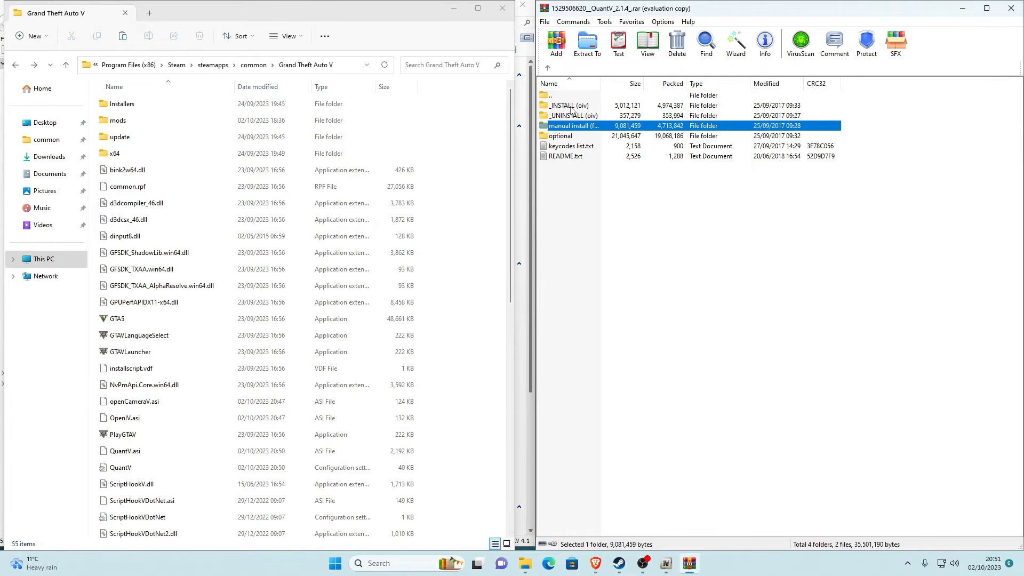
pyautogui.click(570, 106)
pyautogui.click(454, 8)
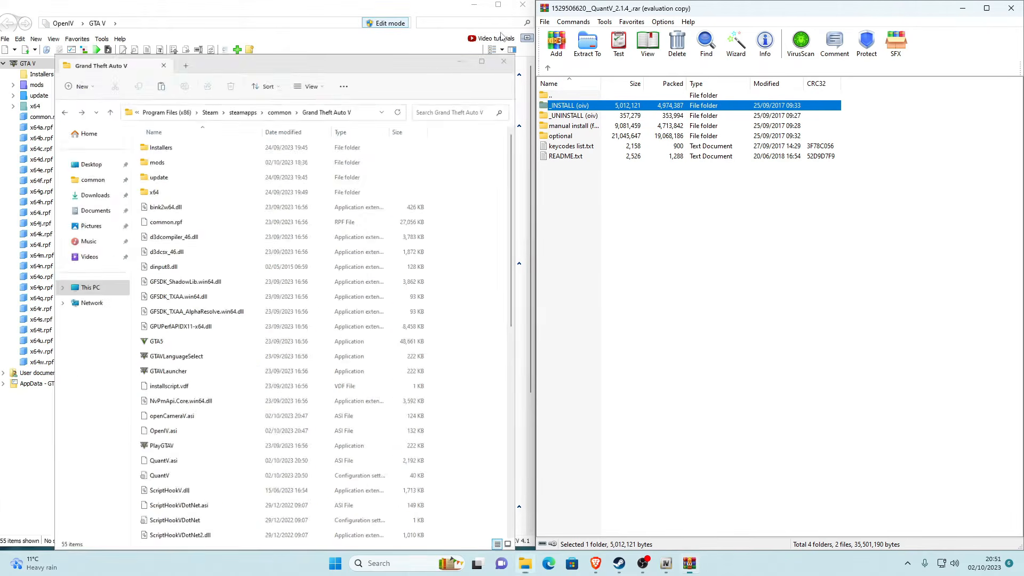
pyautogui.click(599, 249)
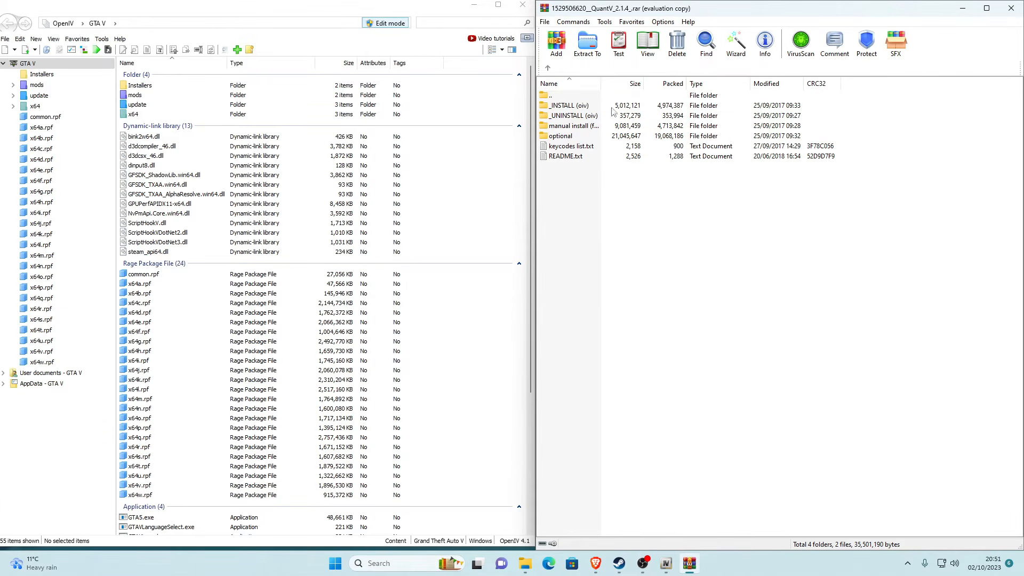
pyautogui.doubleClick(576, 108)
pyautogui.click(548, 67)
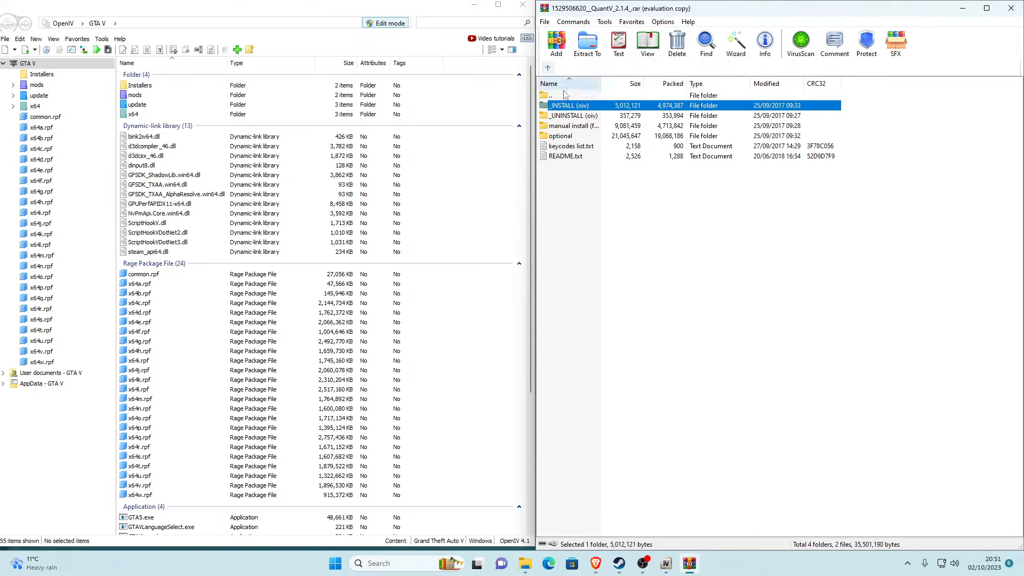
pyautogui.click(577, 208)
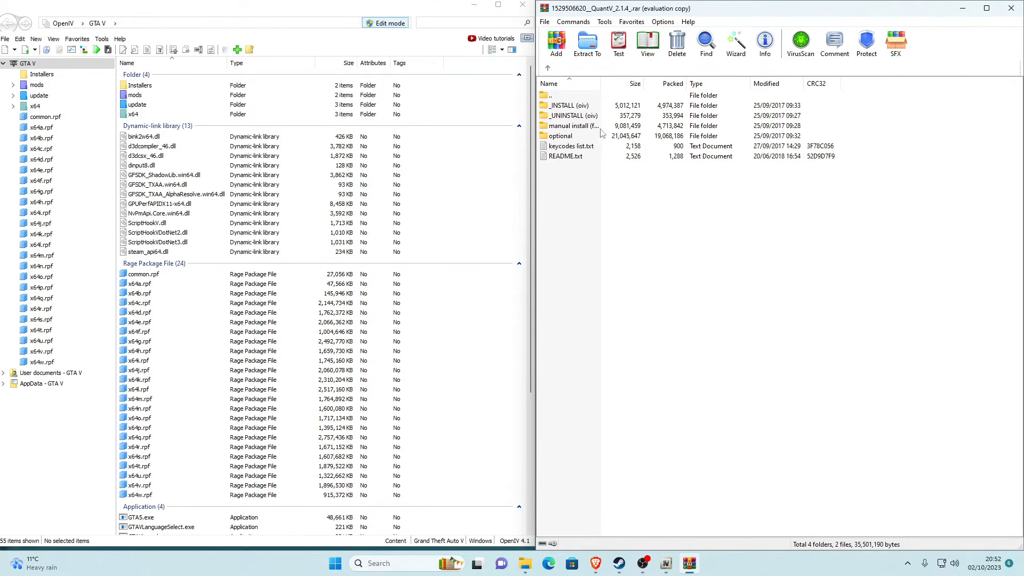
# Step: Browse the archive's optional folder and check the contents of the Darker Nights add-on, including its OIV package
pyautogui.click(555, 140)
pyautogui.doubleClick(555, 139)
pyautogui.click(581, 194)
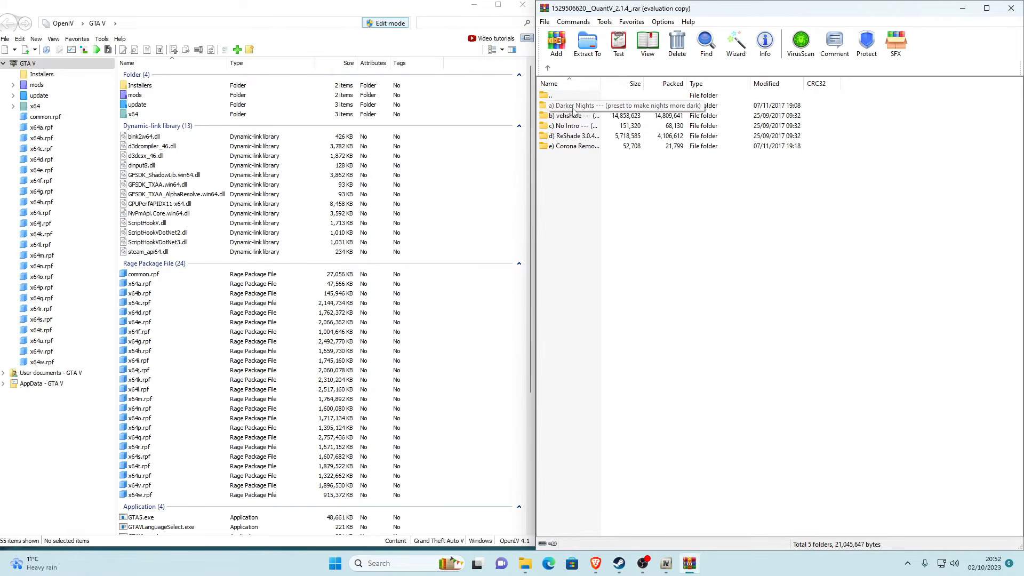
pyautogui.doubleClick(574, 108)
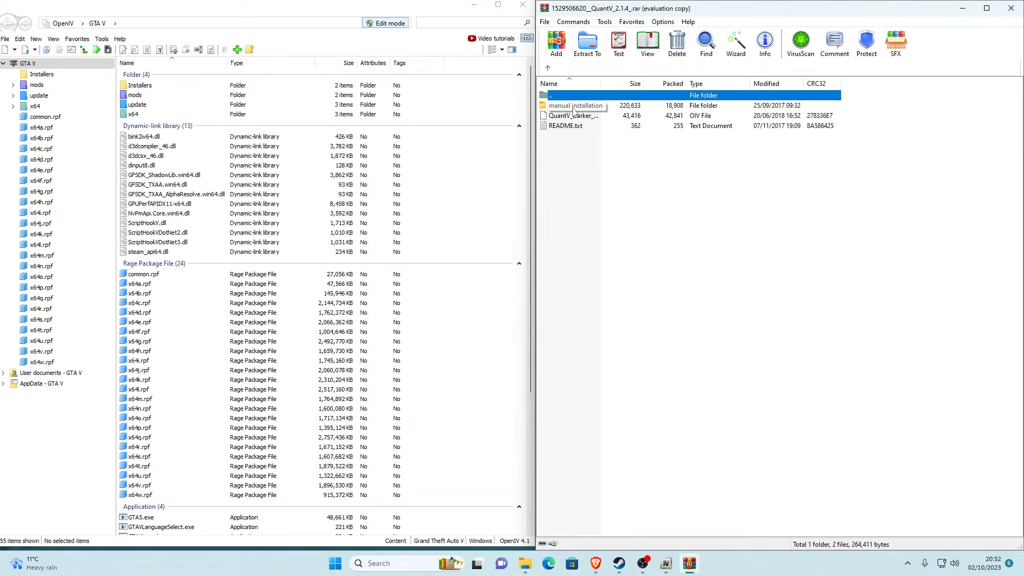
pyautogui.click(560, 116)
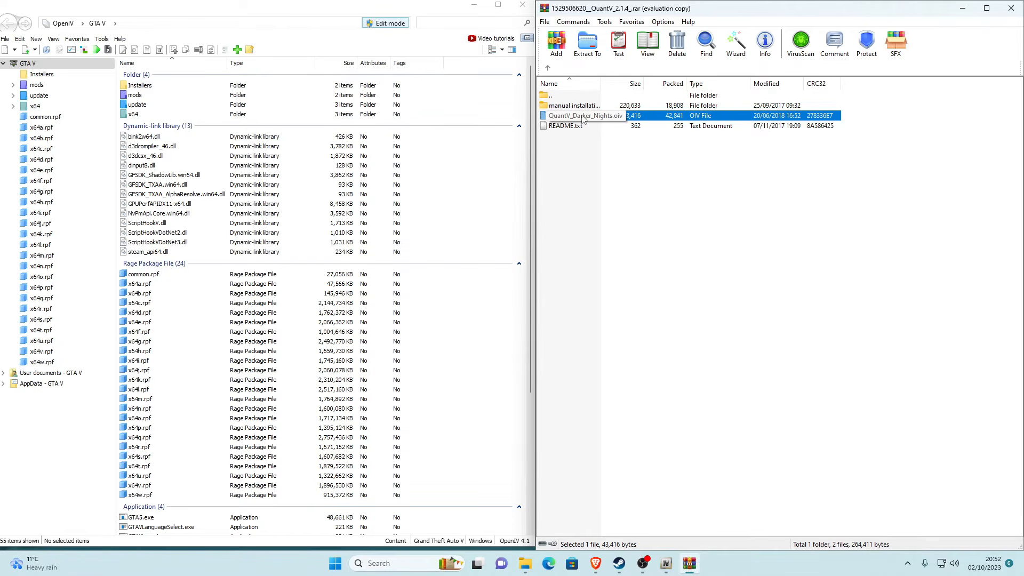
pyautogui.click(547, 68)
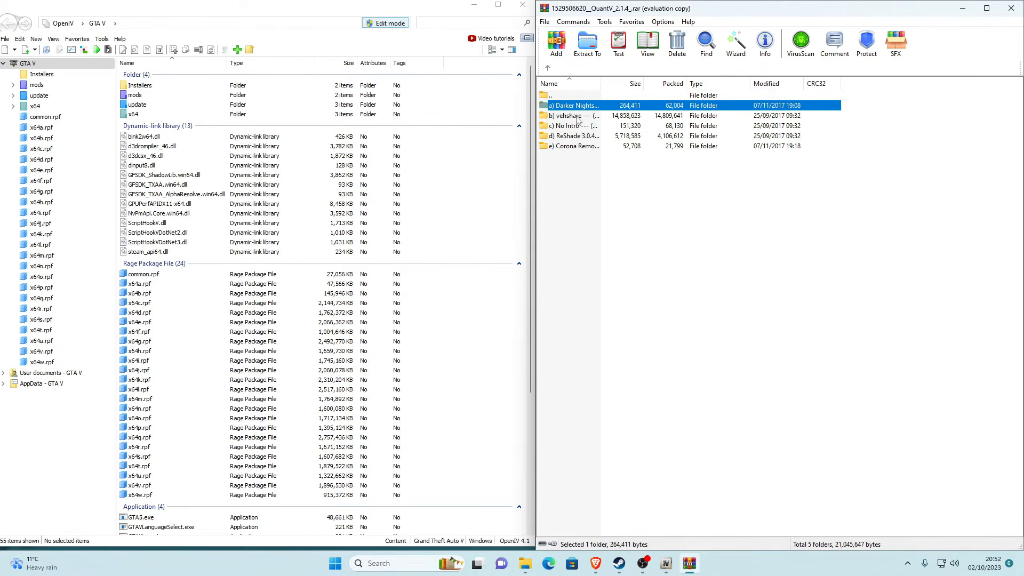
# Step: Preview QuantV_Darker_Nights.oiv from the Darker Nights folder in OpenIV's package installer and close it without installing
pyautogui.click(570, 137)
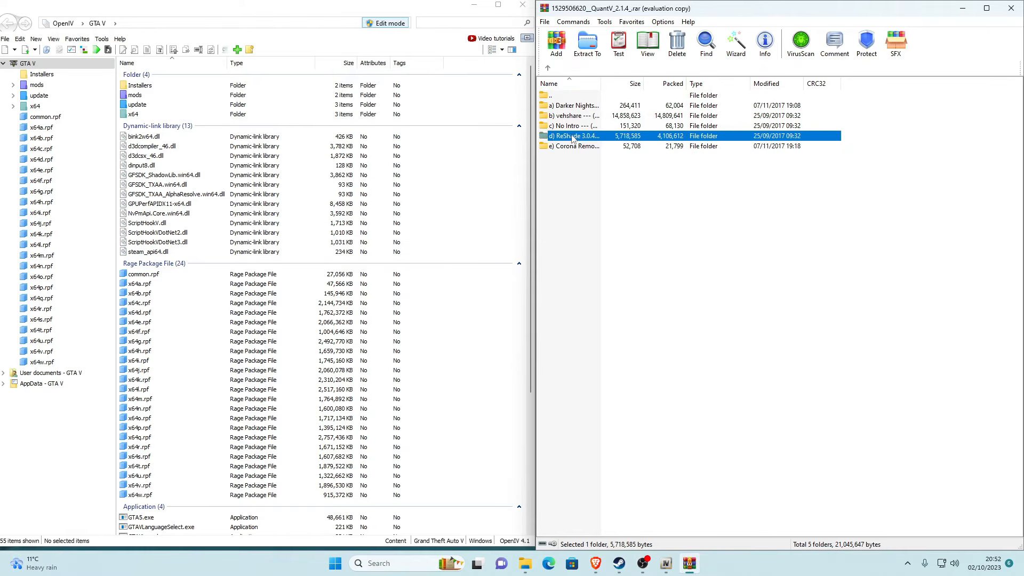
pyautogui.doubleClick(571, 106)
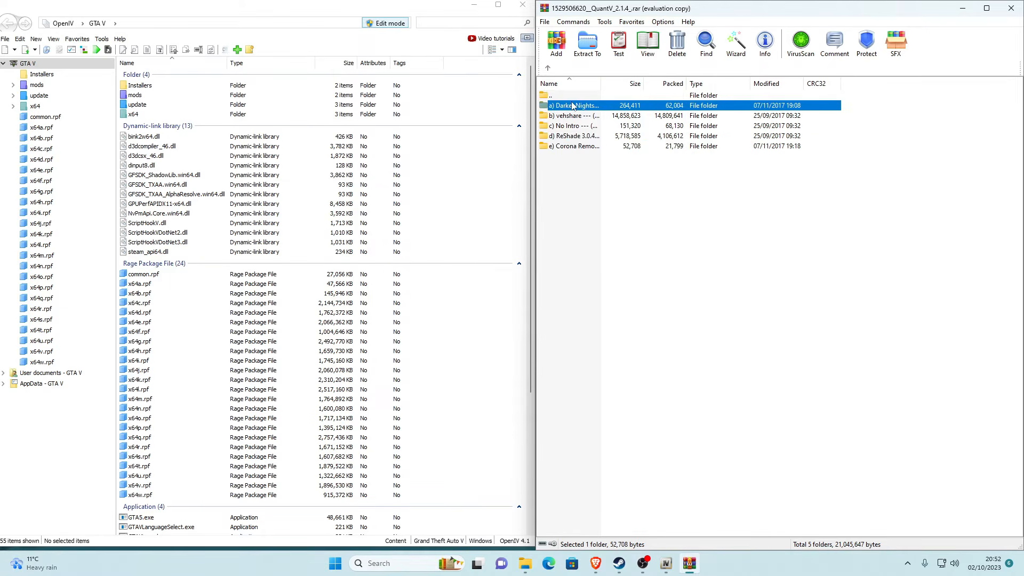
pyautogui.click(568, 116)
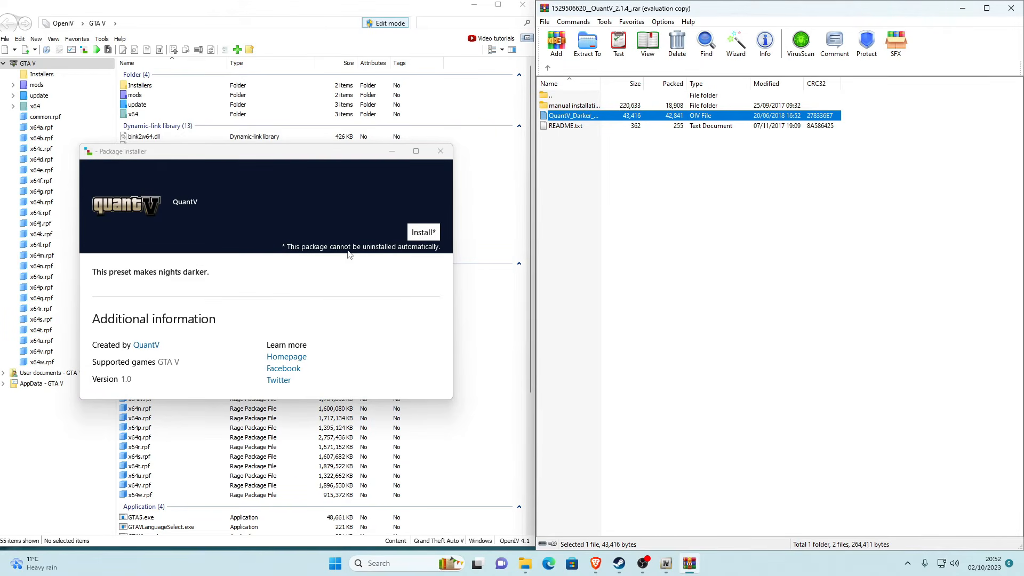
pyautogui.click(441, 152)
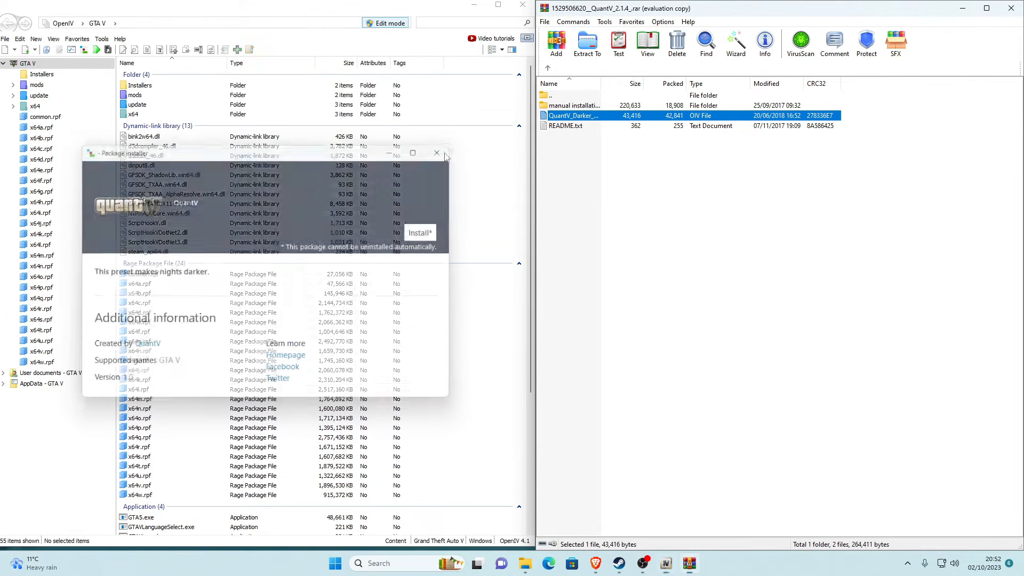
# Step: Go back from the Darker Nights folder through the optional folder to the archive's root
pyautogui.click(553, 100)
pyautogui.click(548, 68)
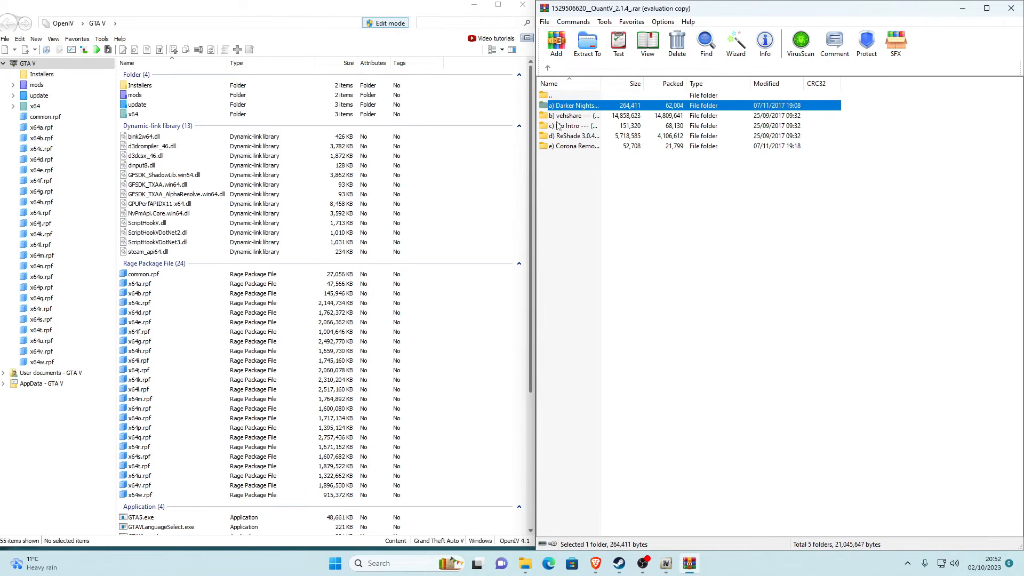
pyautogui.click(547, 68)
pyautogui.click(593, 219)
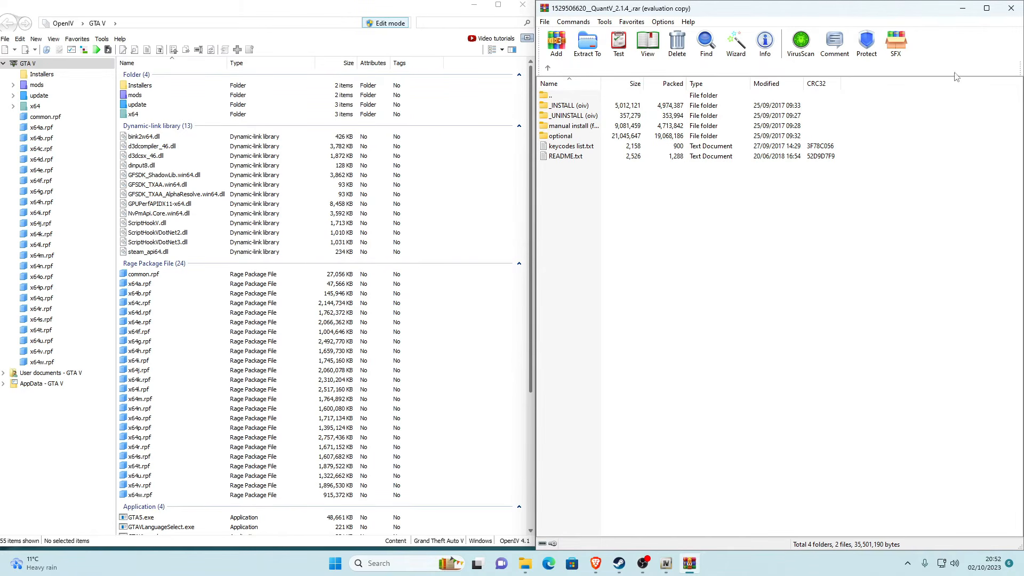
# Step: Close the QuantV archive and OpenIV, and check the open File Explorer window
pyautogui.click(1010, 8)
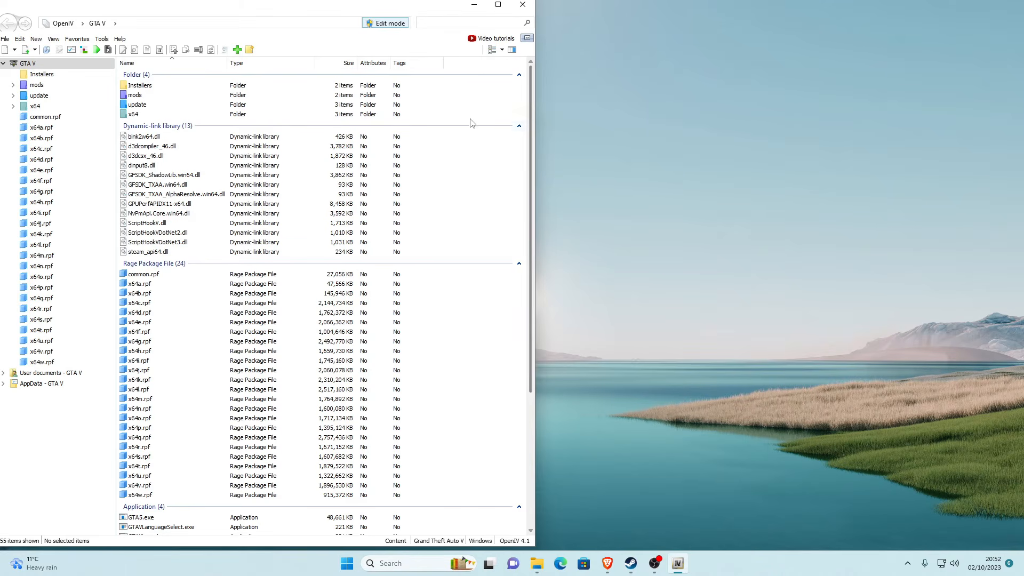
pyautogui.click(523, 7)
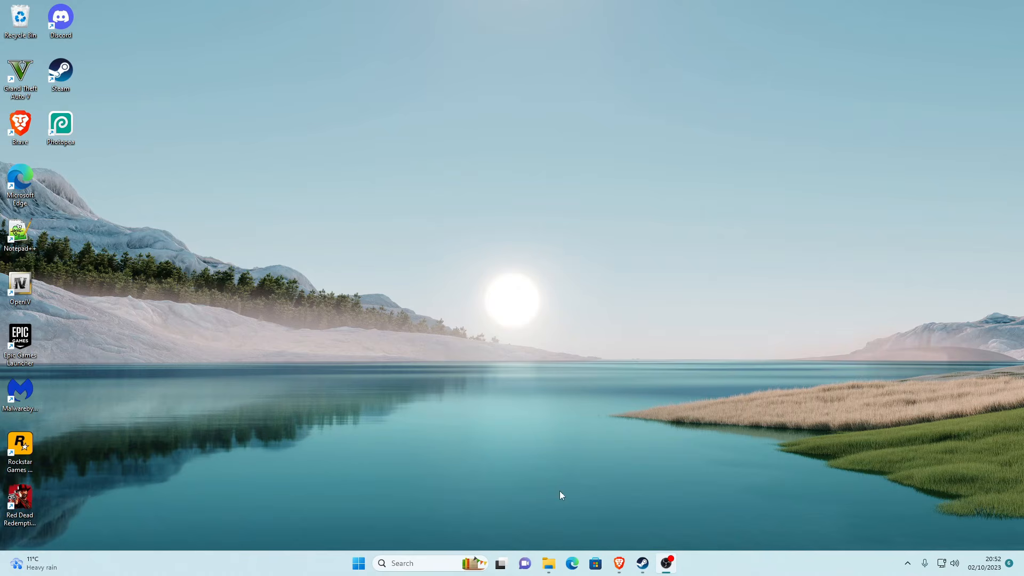
pyautogui.click(549, 563)
pyautogui.click(503, 8)
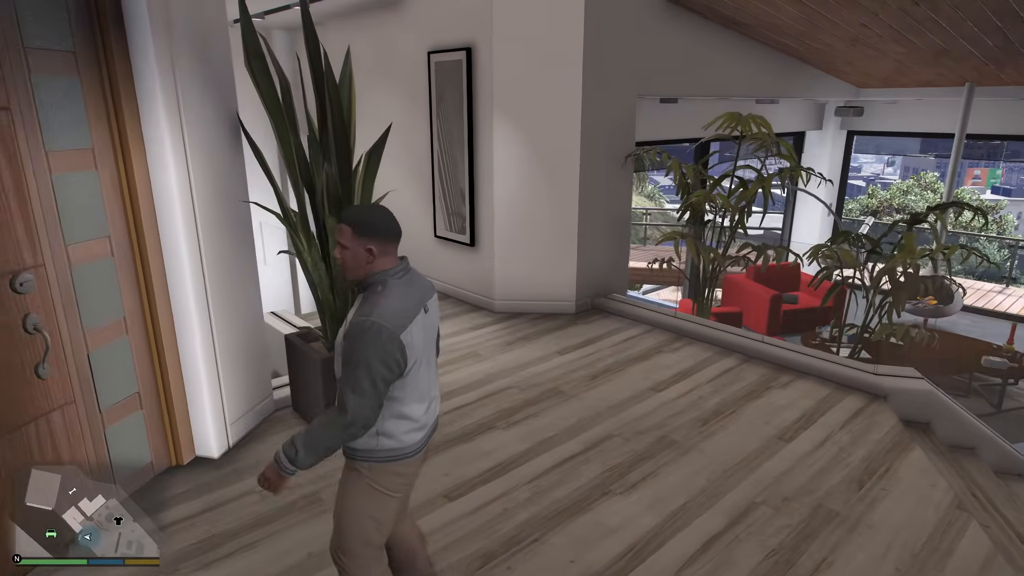
pyautogui.press('w')
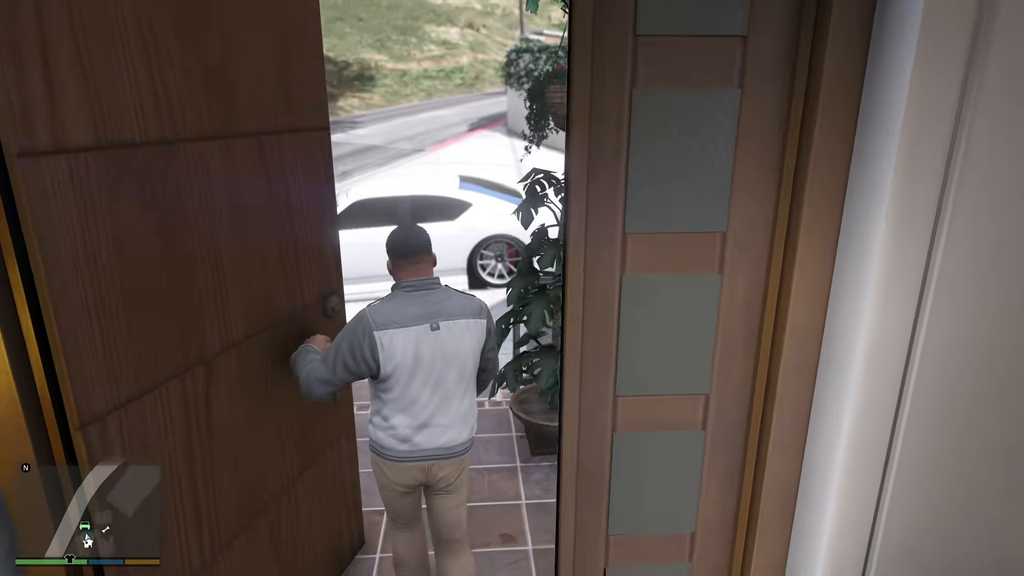
pyautogui.press('w')
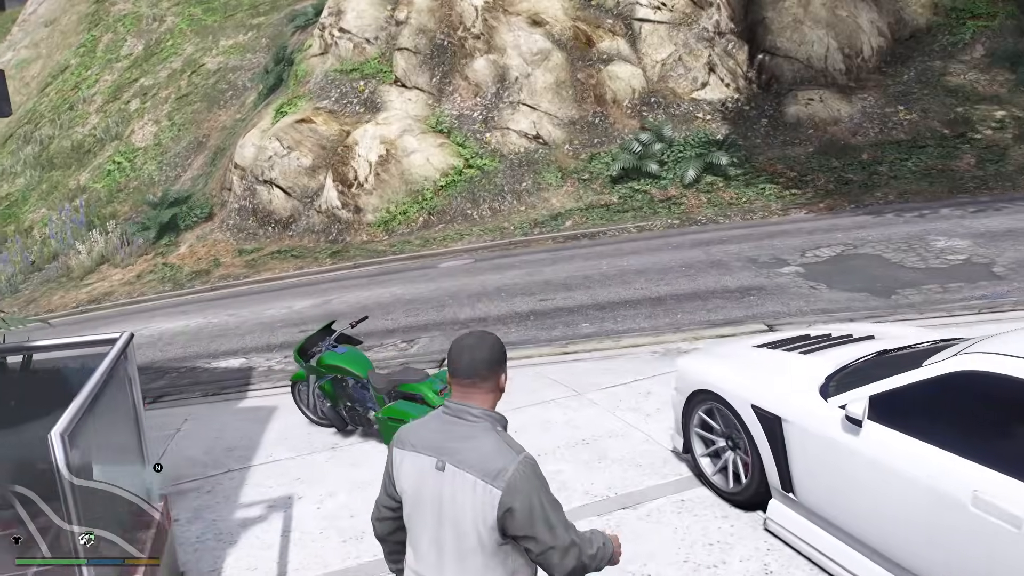
pyautogui.press('w')
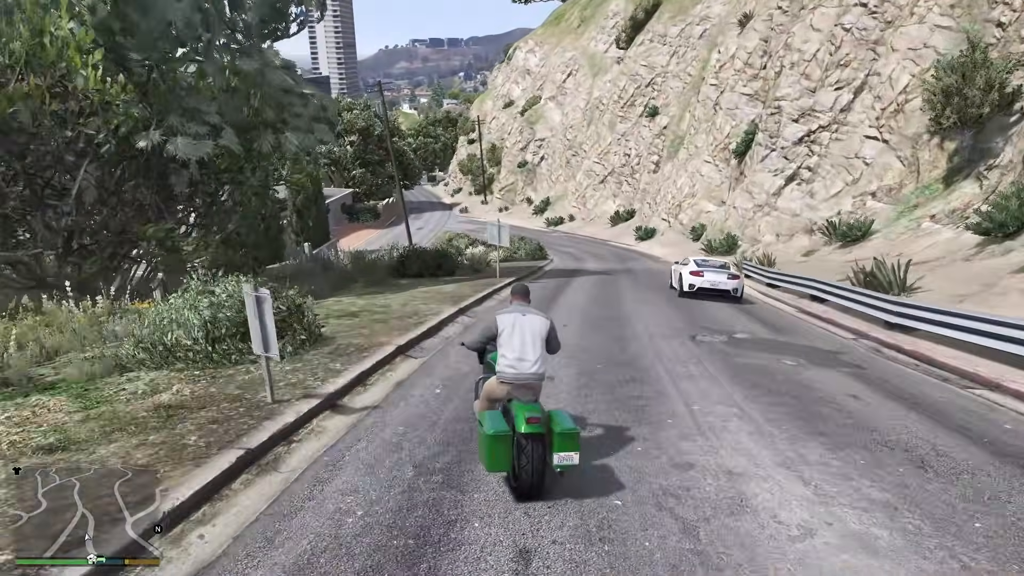
pyautogui.press('f')
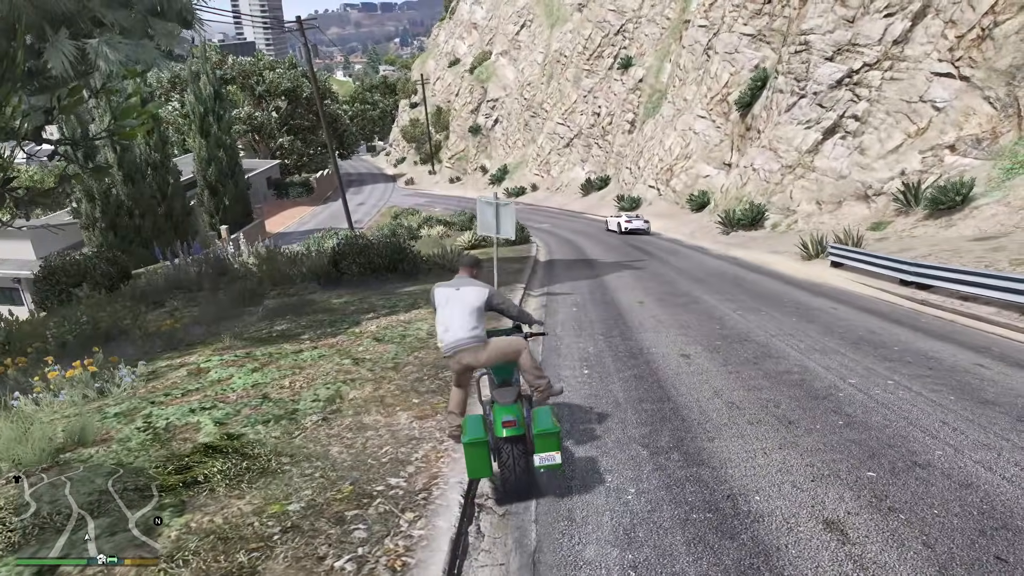
pyautogui.press('s')
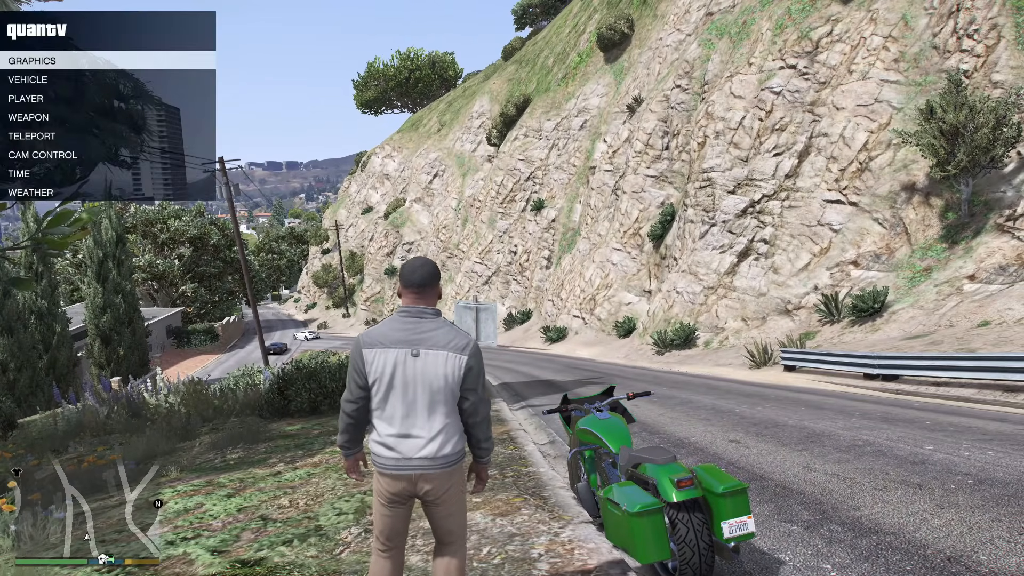
pyautogui.press('w')
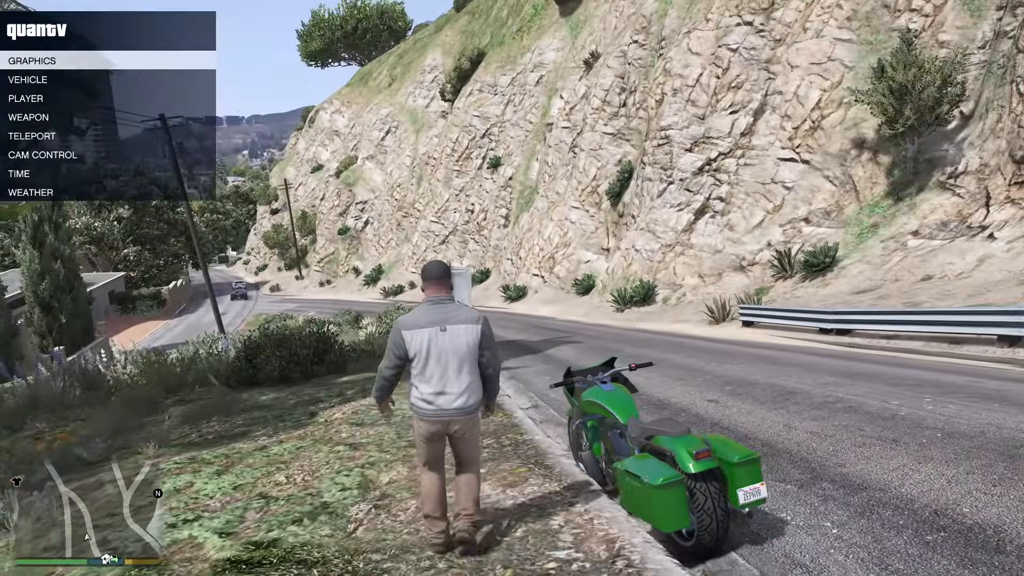
pyautogui.press('s')
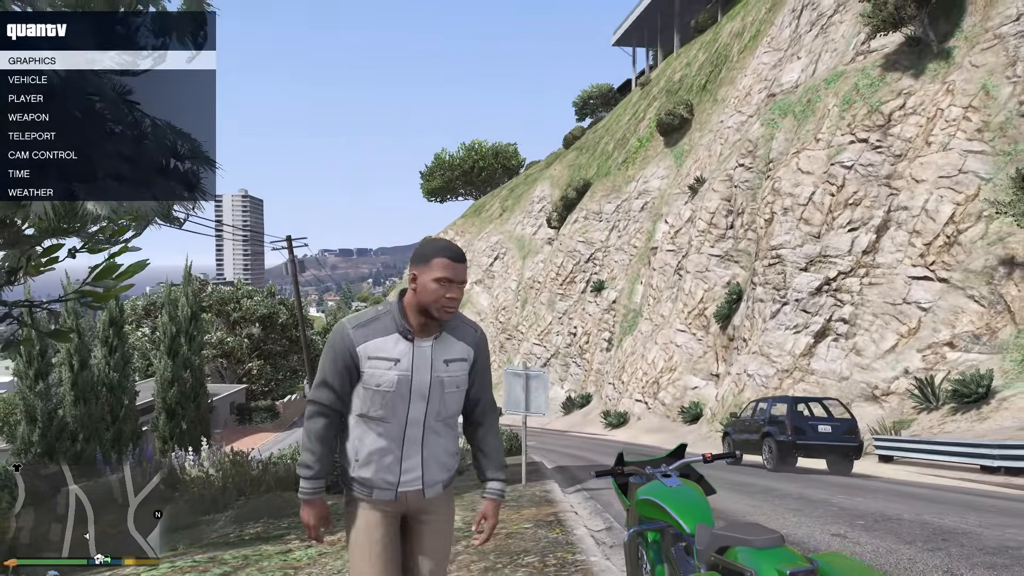
pyautogui.press('w')
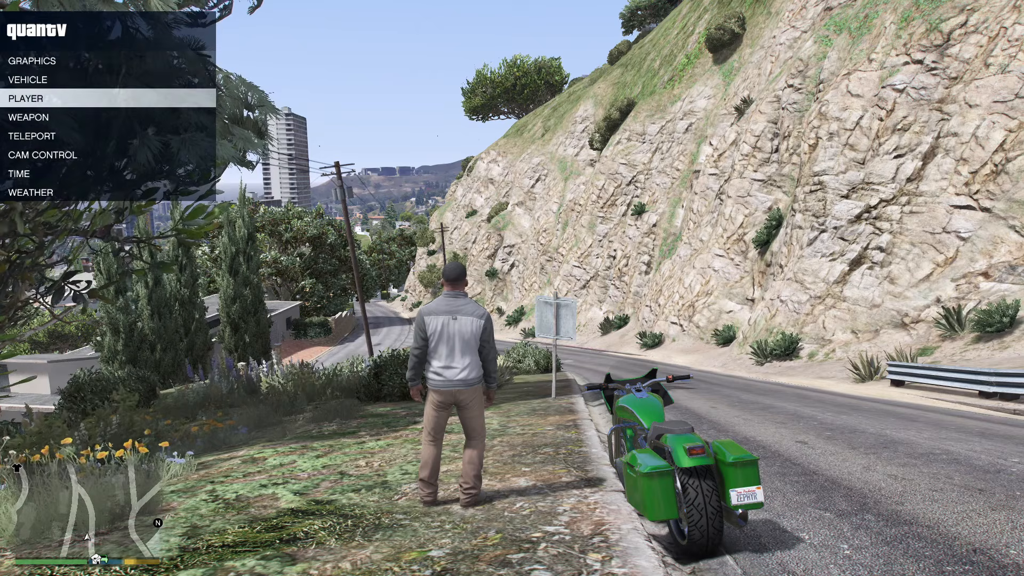
# Step: Browse the QuantV main menu's entries and look through the Graphics submenu as far as Water
pyautogui.press('Up')
pyautogui.press('Down')
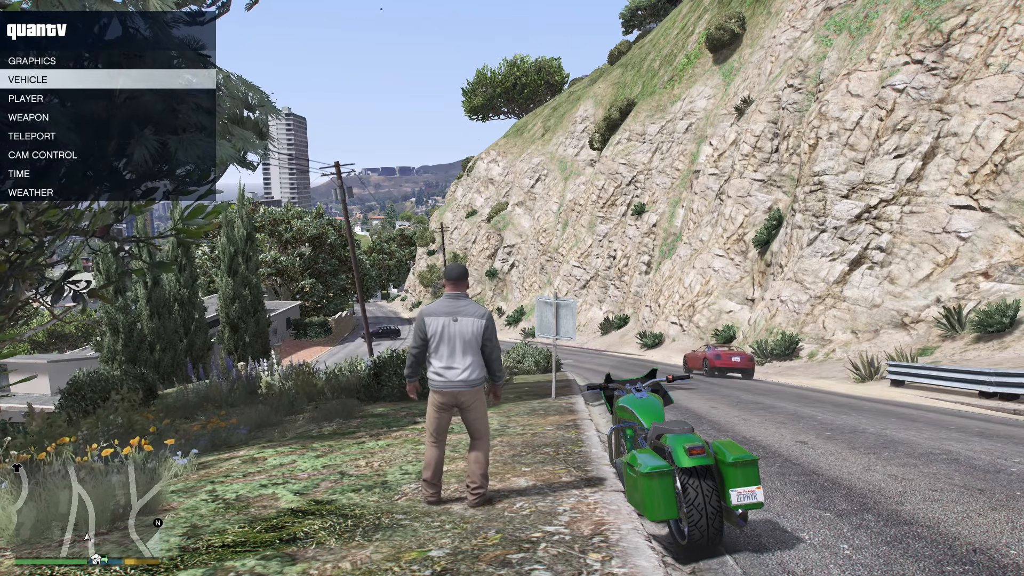
pyautogui.press('Down')
pyautogui.press('Down')
pyautogui.press('Up')
pyautogui.press('Up')
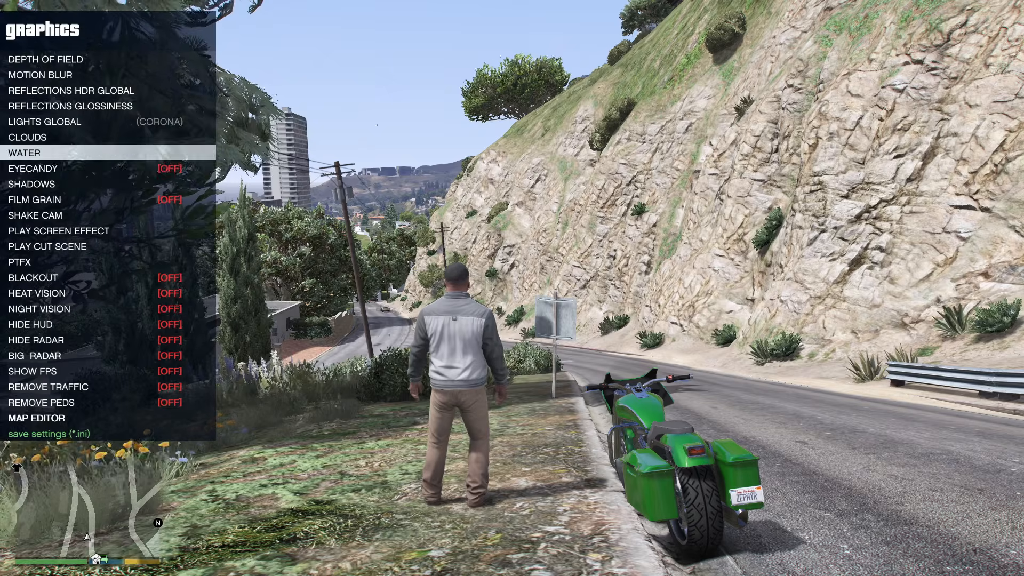
# Step: Toggle the Eyecandy graphics option to compare its effect and leave it on
pyautogui.press('Return')
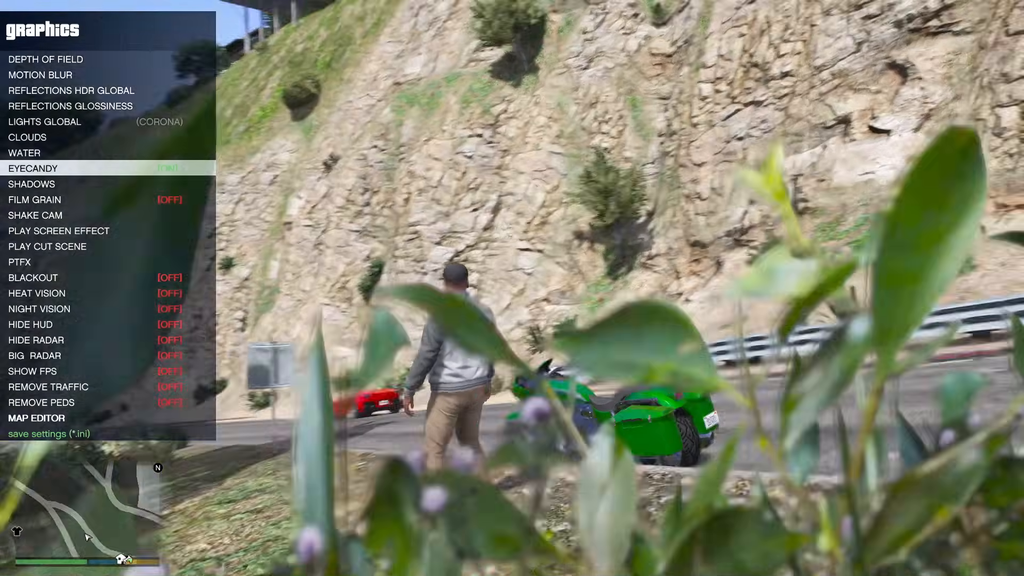
pyautogui.press('Return')
pyautogui.press('Return')
pyautogui.press('Return')
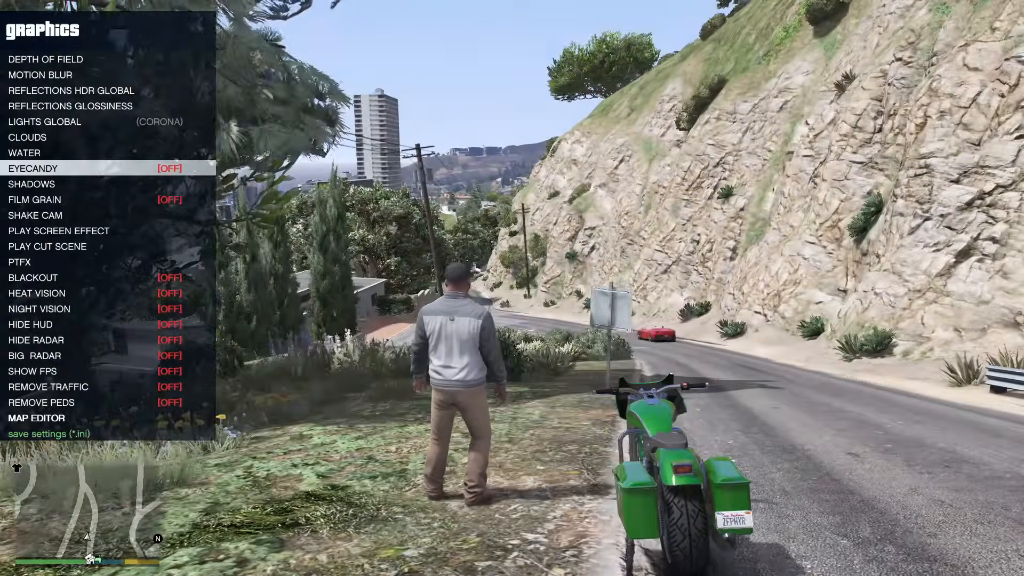
pyautogui.press('Return')
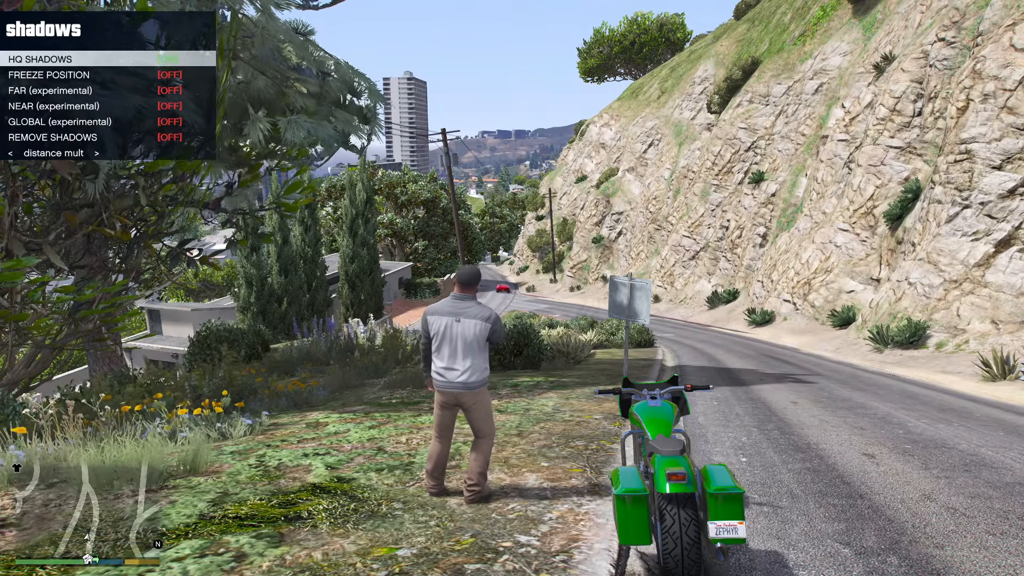
# Step: Look over the Shadows options, return to Graphics and try Remove Traffic on and off
pyautogui.press('BackSpace')
pyautogui.press('Down')
pyautogui.press('Down')
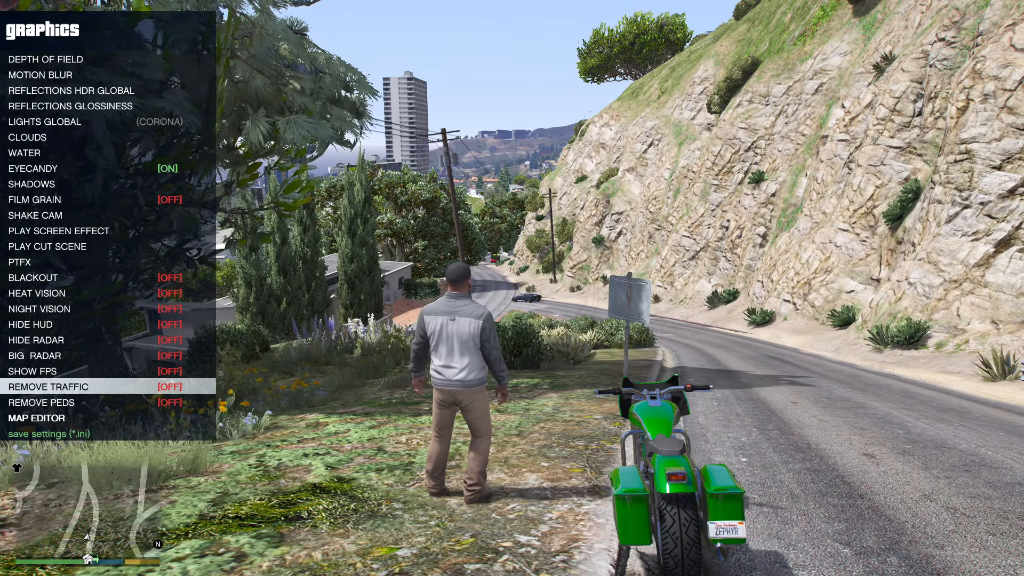
pyautogui.press('Return')
pyautogui.press('Return')
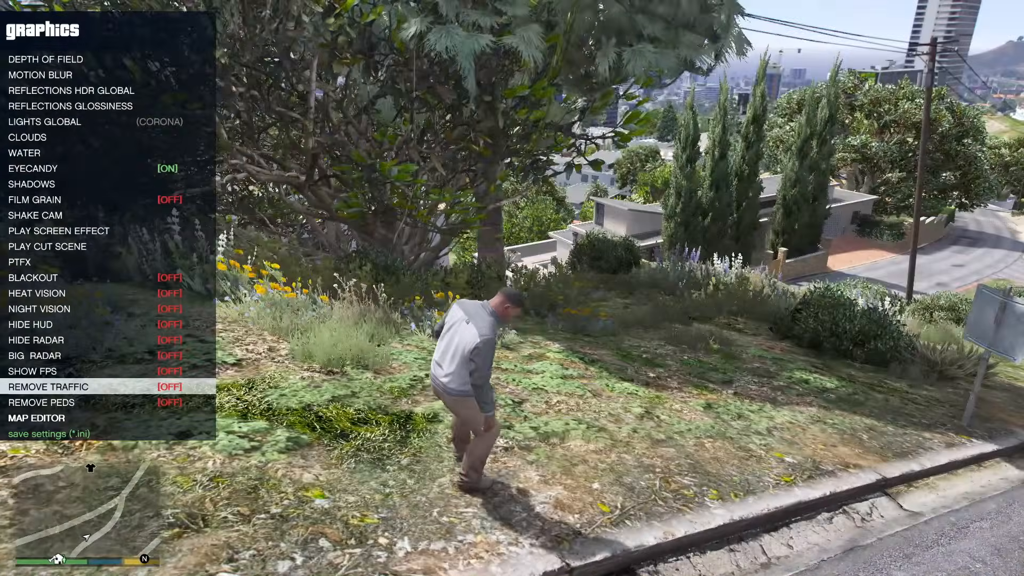
# Step: Look over Remove Peds and Map Editor at the end of Graphics, open the Map Editor and leave it again
pyautogui.press('Down')
pyautogui.press('Down')
pyautogui.press('Down')
pyautogui.press('Up')
pyautogui.press('Up')
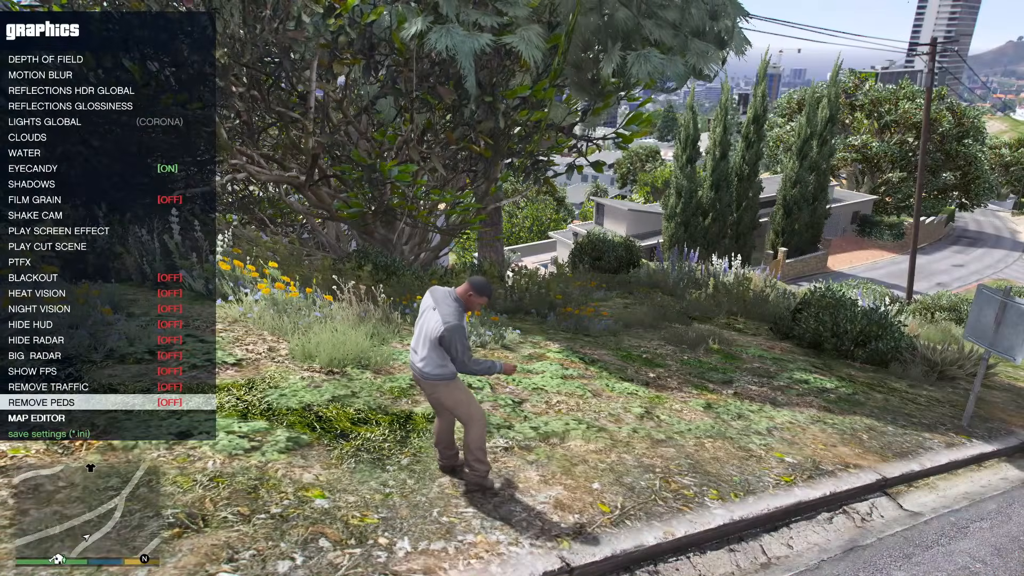
pyautogui.press('Down')
pyautogui.press('Down')
pyautogui.press('Down')
pyautogui.press('Up')
pyautogui.press('Up')
pyautogui.press('Return')
pyautogui.press('BackSpace')
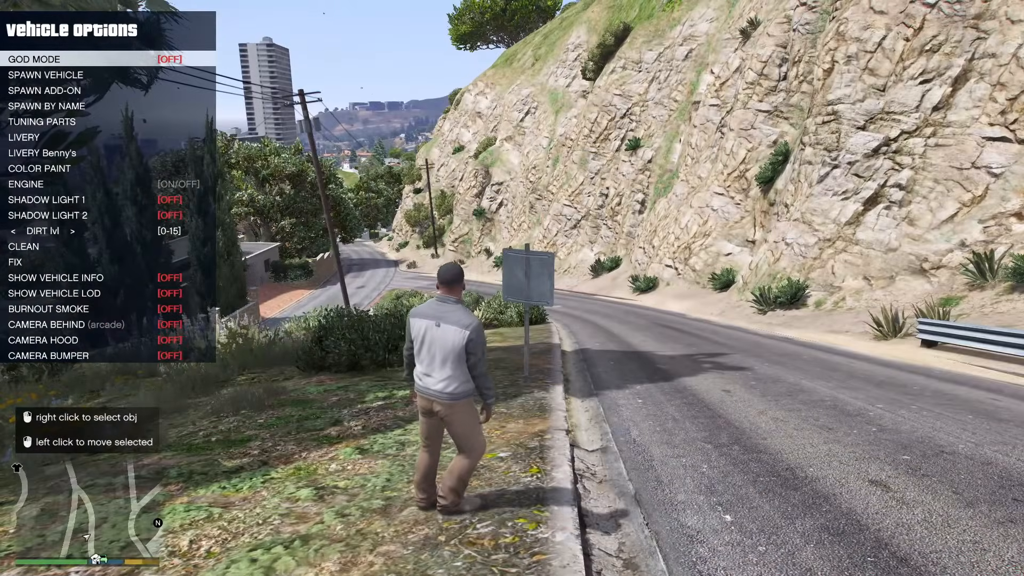
# Step: Review the Vehicle Options and Player submenus of the QuantV menu
pyautogui.press('Down')
pyautogui.press('Down')
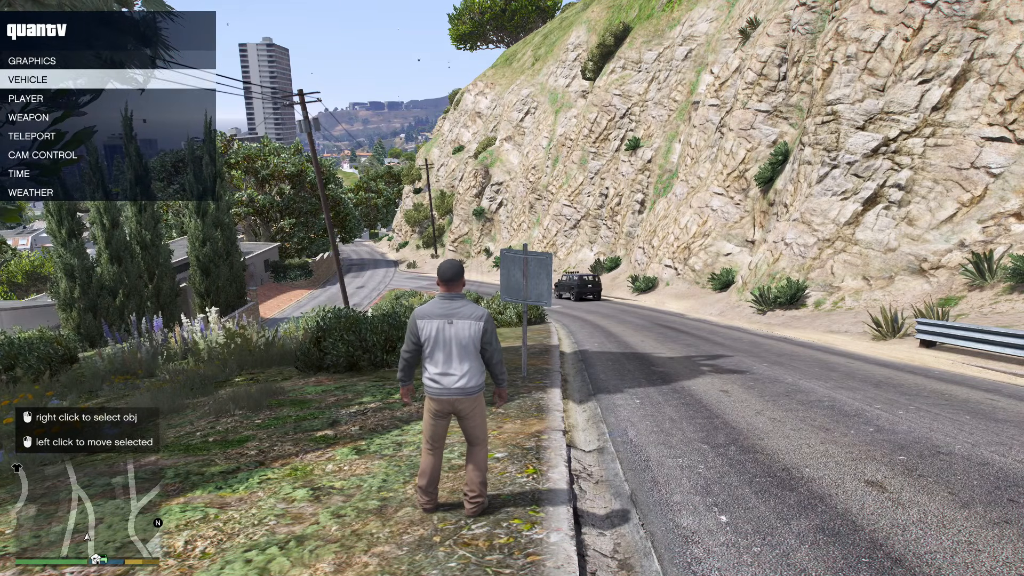
pyautogui.press('Return')
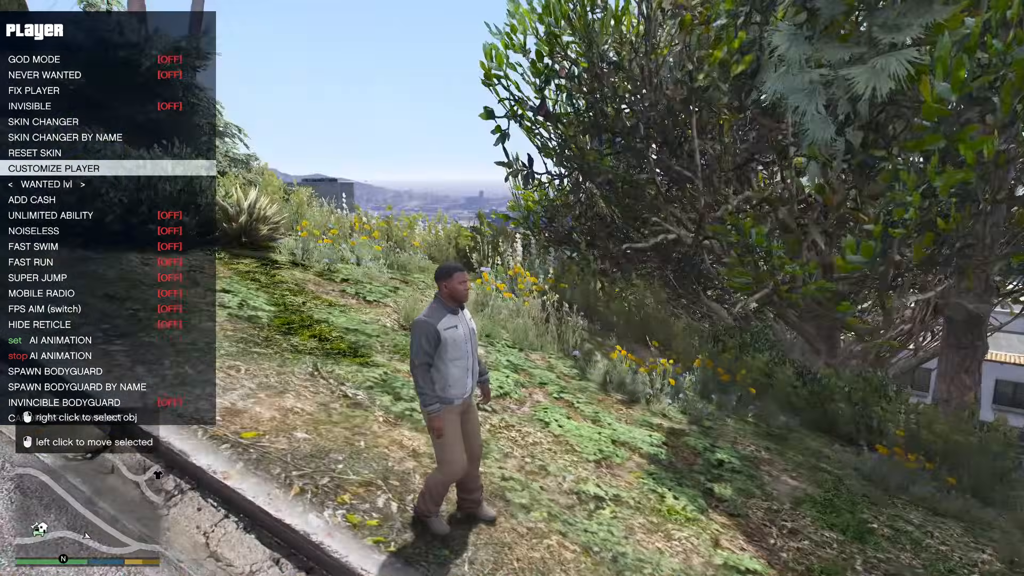
pyautogui.press('BackSpace')
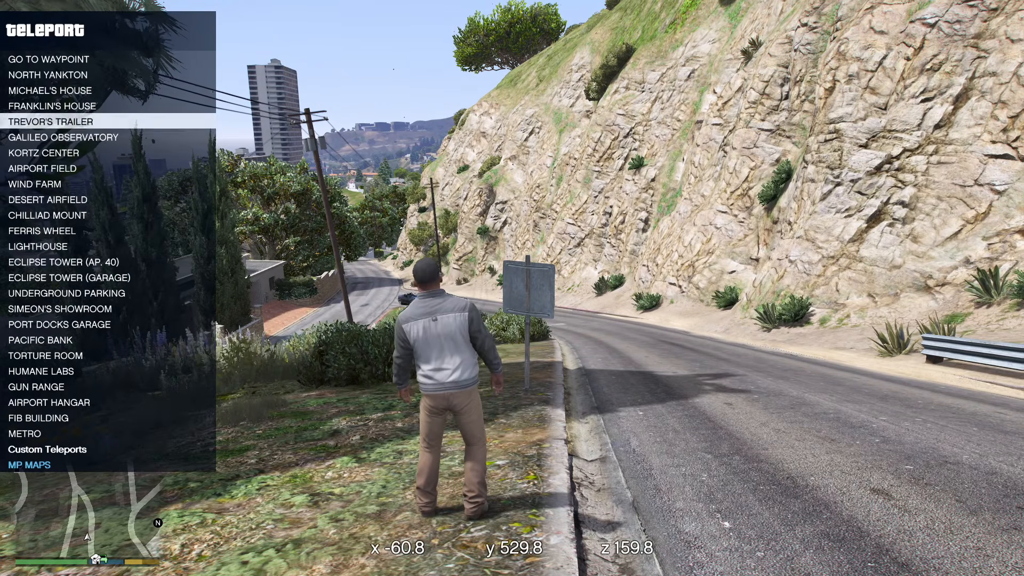
# Step: Teleport to North Yankton and on to Franklin's House, then return to the QuantV main menu
pyautogui.press('Return')
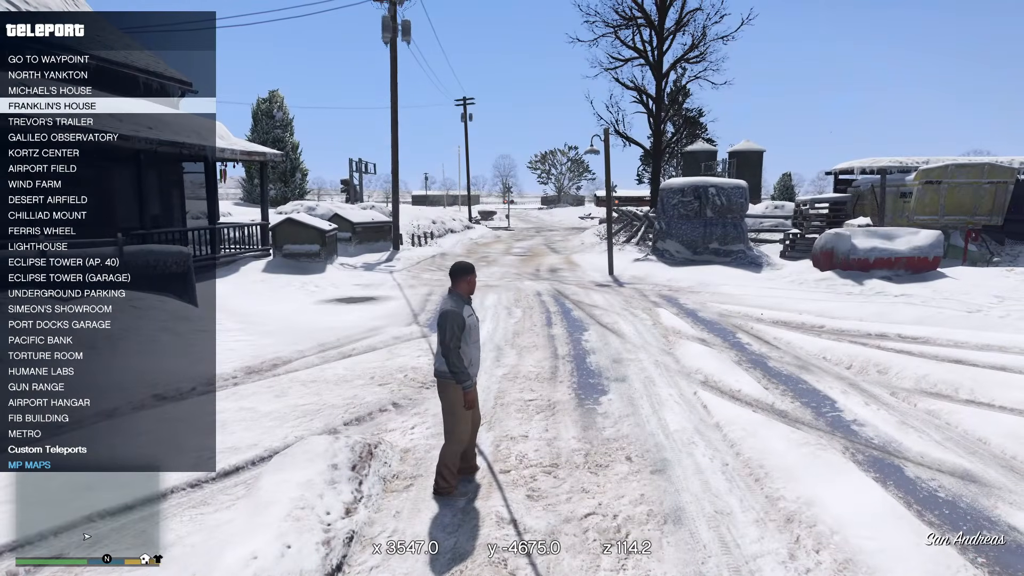
pyautogui.press('Return')
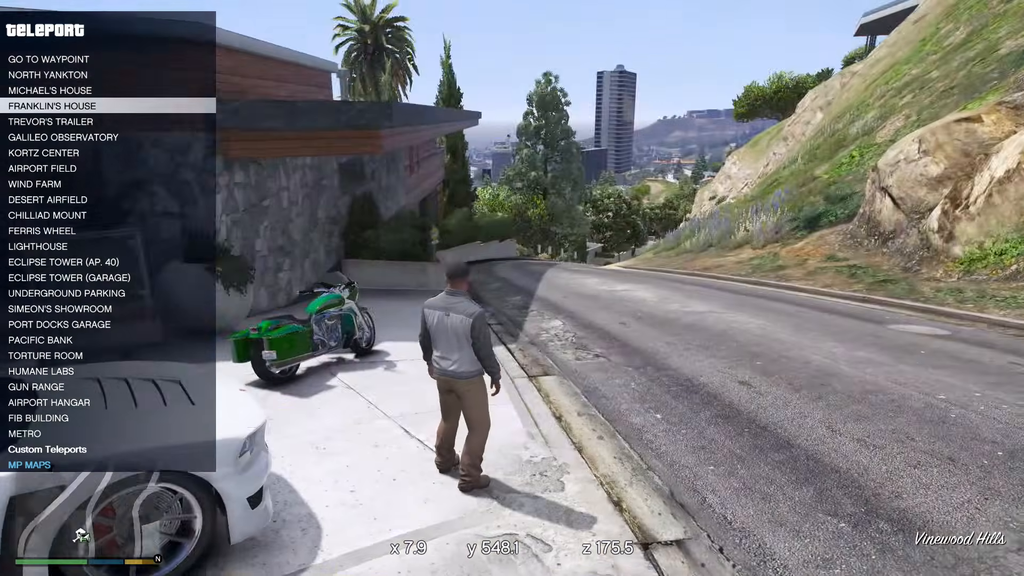
pyautogui.press('a')
pyautogui.press('s')
pyautogui.press('d')
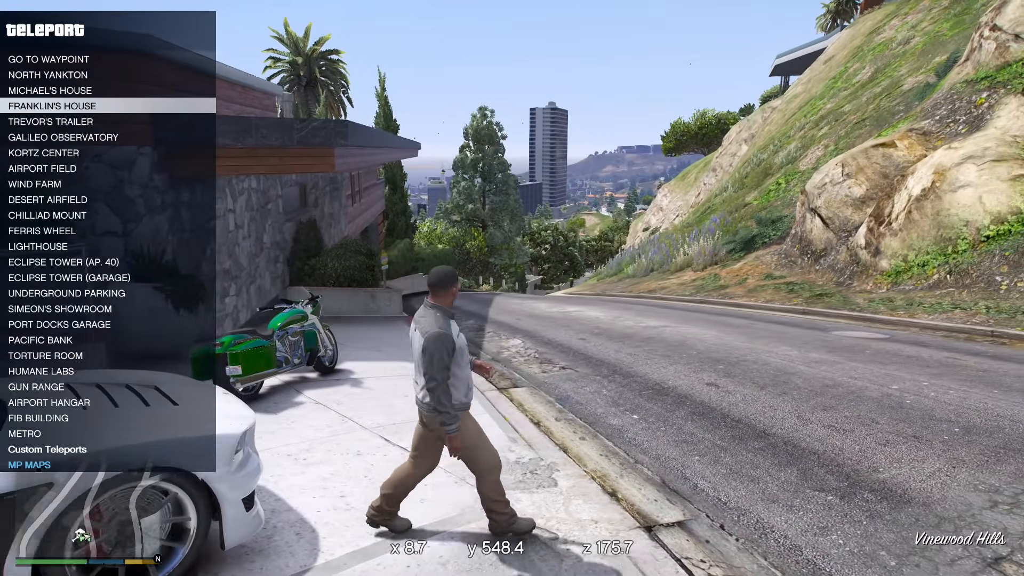
pyautogui.press('BackSpace')
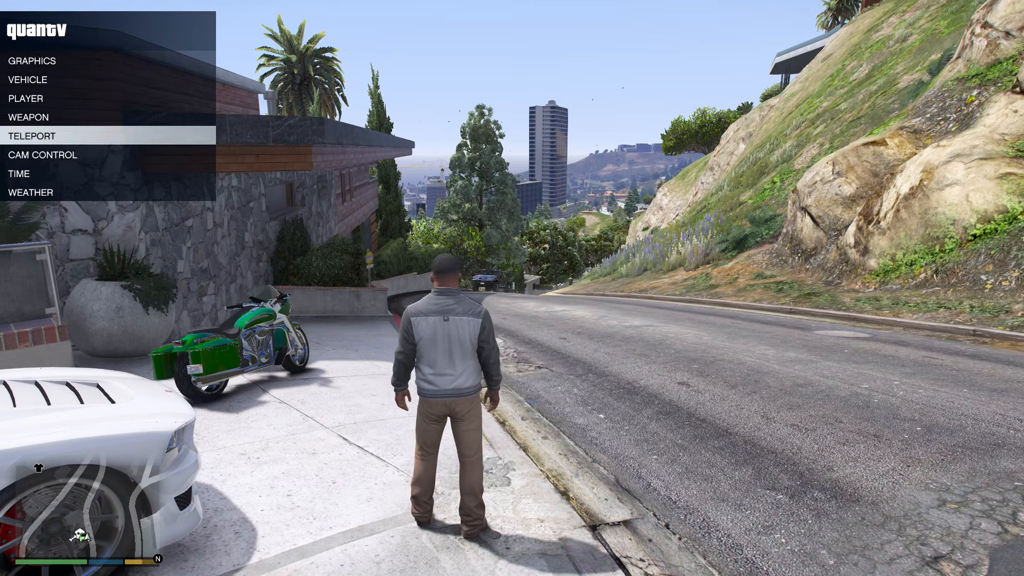
# Step: Look through the Cam Control options, try CAM on and off, and return to the main menu
pyautogui.press('Down')
pyautogui.press('Return')
pyautogui.press('Up')
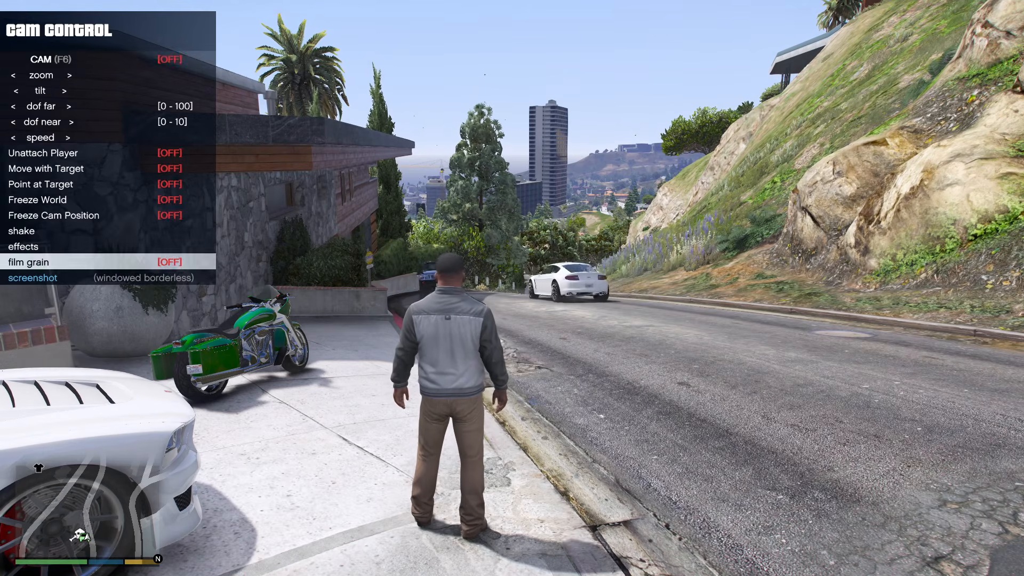
pyautogui.press('Down')
pyautogui.press('Return')
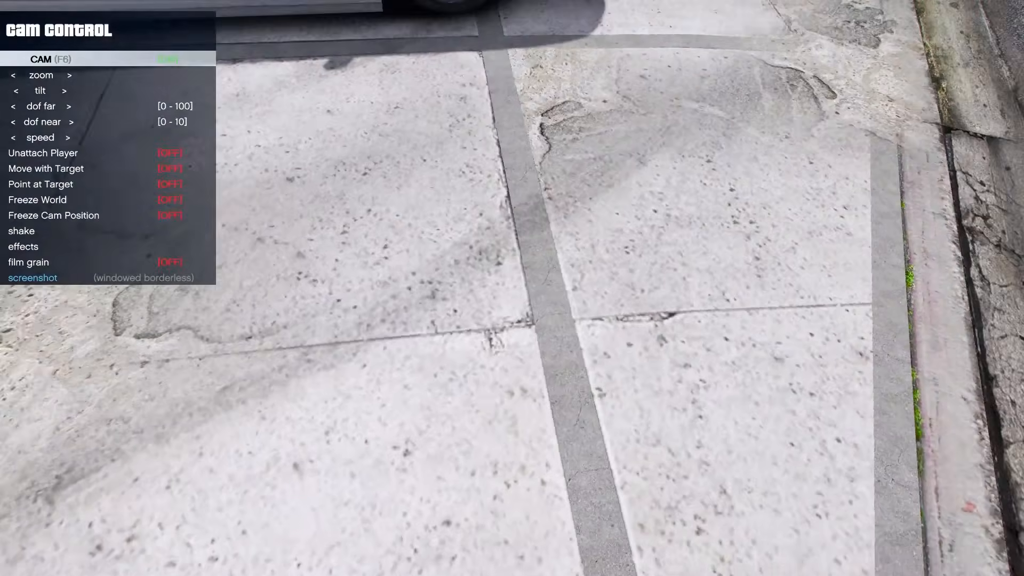
pyautogui.press('Return')
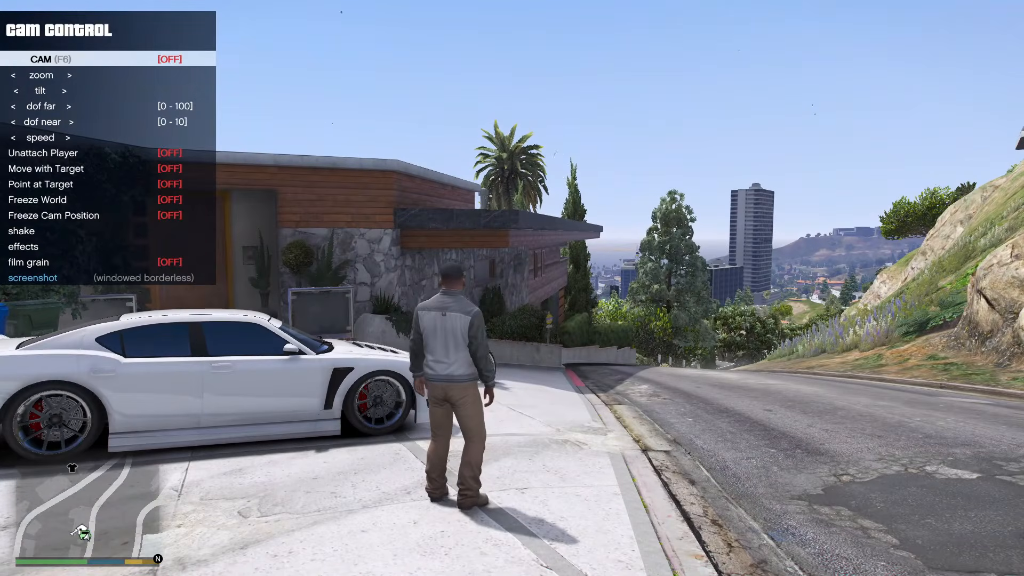
pyautogui.press('BackSpace')
# Step: Open the Time options from the QuantV main menu and set the game time to 05:00
pyautogui.press('Down')
pyautogui.press('Down')
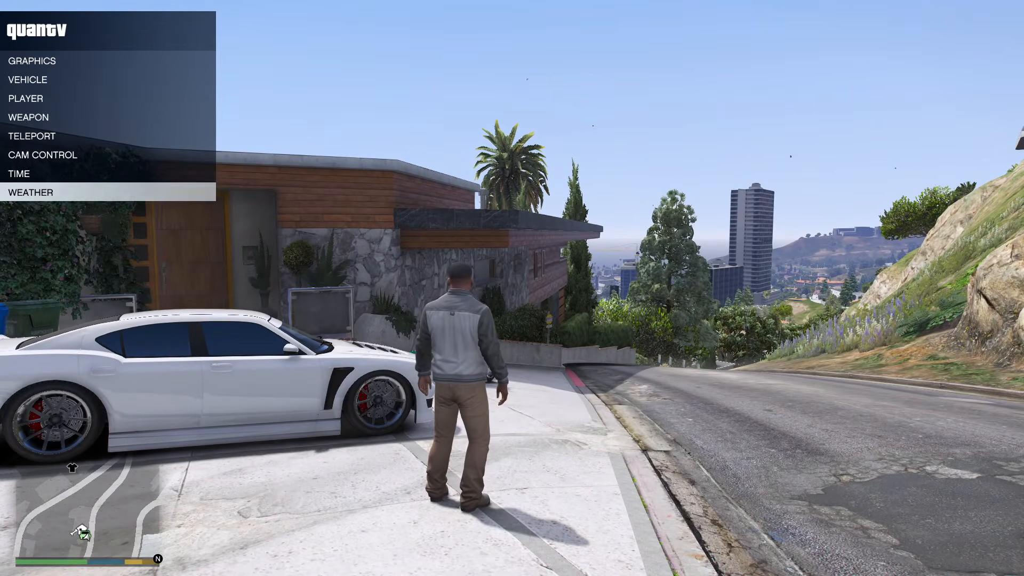
pyautogui.press('Up')
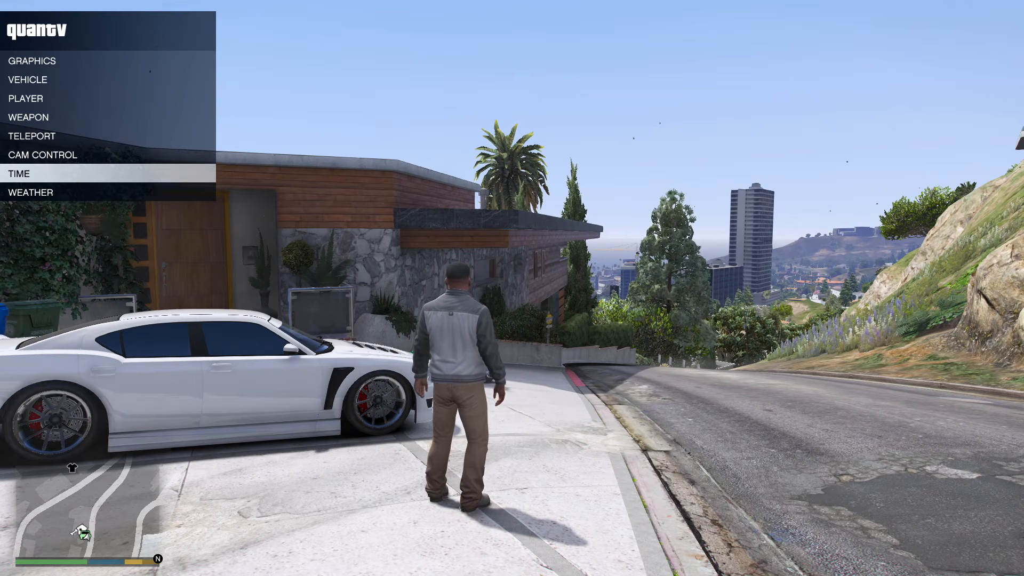
pyautogui.press('Return')
pyautogui.press('Down')
pyautogui.press('Down')
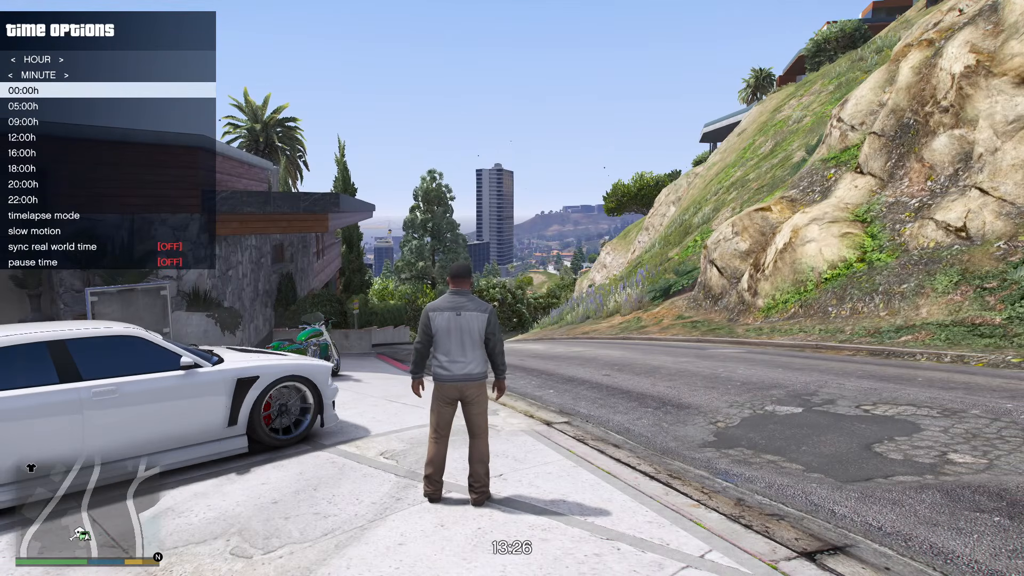
pyautogui.press('Down')
pyautogui.press('Return')
# Step: Apply the 09:00, 12:00 and 16:00 time presets one after another
pyautogui.press('Down')
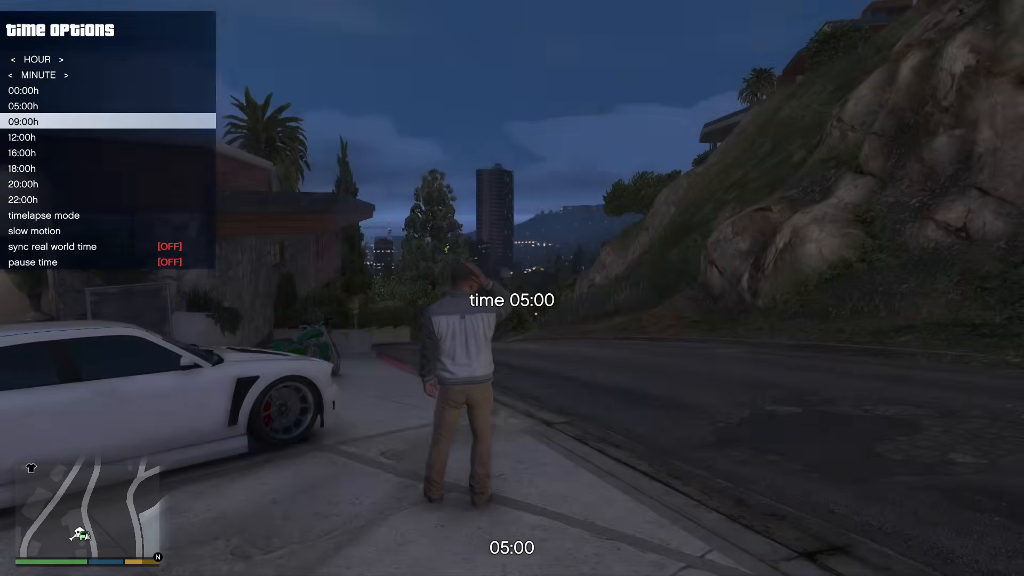
pyautogui.press('Return')
pyautogui.press('Down')
pyautogui.press('Return')
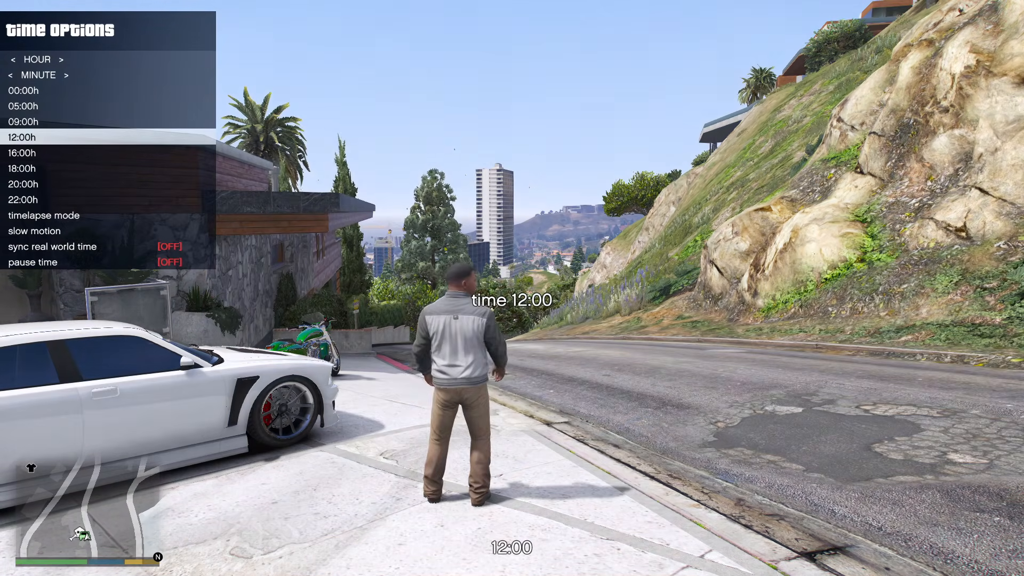
pyautogui.press('Down')
pyautogui.press('Return')
pyautogui.press('Up')
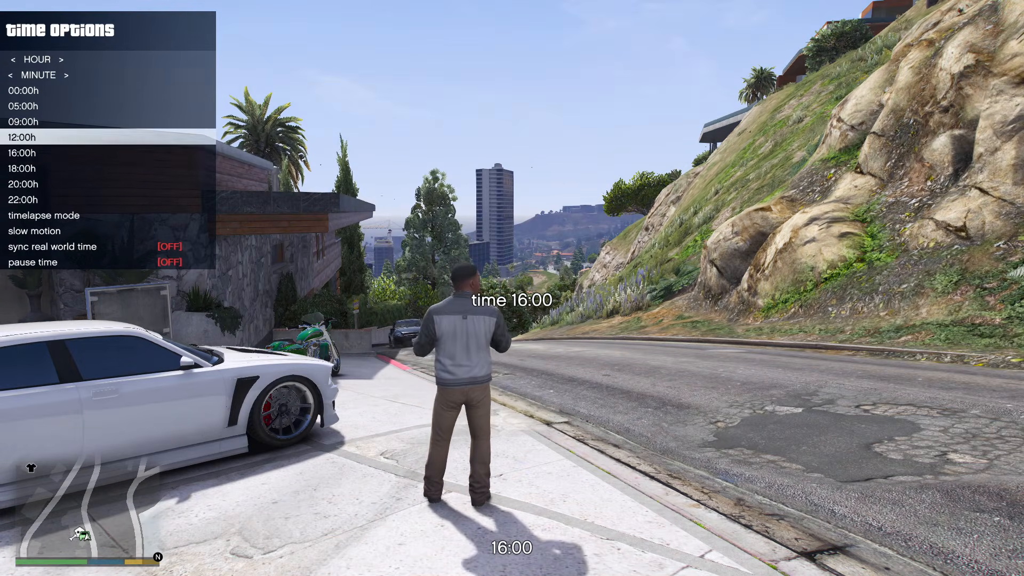
# Step: Try the 18:00, 20:00 and 22:00 time presets and go back to 20:00
pyautogui.press('Down')
pyautogui.press('Down')
pyautogui.press('Return')
pyautogui.press('Down')
pyautogui.press('Return')
pyautogui.press('Down')
pyautogui.press('Return')
pyautogui.press('Up')
pyautogui.press('Return')
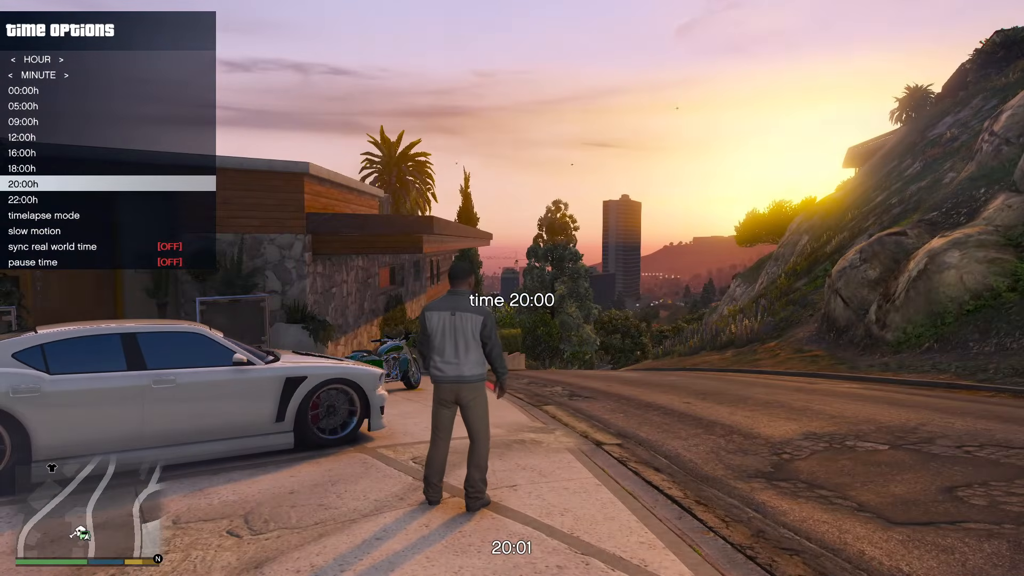
# Step: Switch the game time to the 00:00 preset and on to 05:00
pyautogui.press('Up')
pyautogui.press('Up')
pyautogui.press('Up')
pyautogui.press('Up')
pyautogui.press('Up')
pyautogui.press('Up')
pyautogui.press('Return')
pyautogui.press('Down')
pyautogui.press('Return')
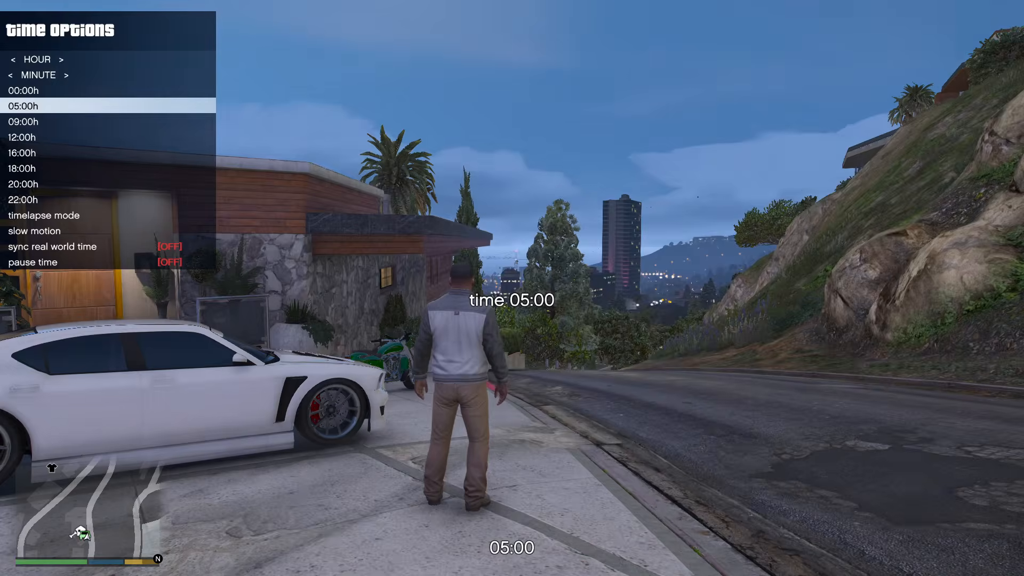
# Step: Change the game time through 09:00 and 12:00 to the 20:00 preset
pyautogui.press('Down')
pyautogui.press('Return')
pyautogui.press('Down')
pyautogui.press('Return')
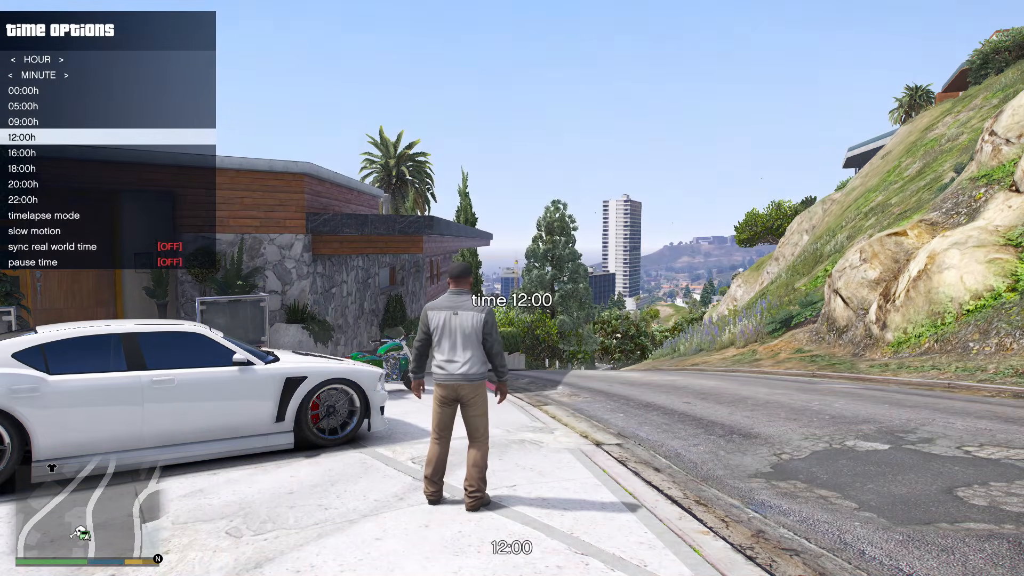
pyautogui.press('Down')
pyautogui.press('Down')
pyautogui.press('Down')
pyautogui.press('Return')
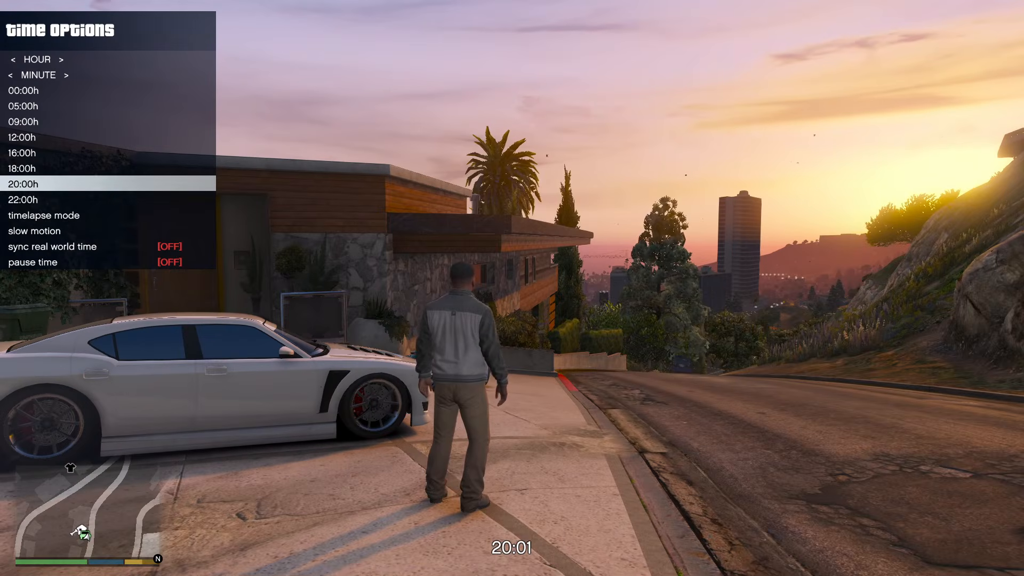
# Step: Run timelapse mode at Speed x8 and return to the Time options
pyautogui.press('Down')
pyautogui.press('Down')
pyautogui.press('Down')
pyautogui.press('Up')
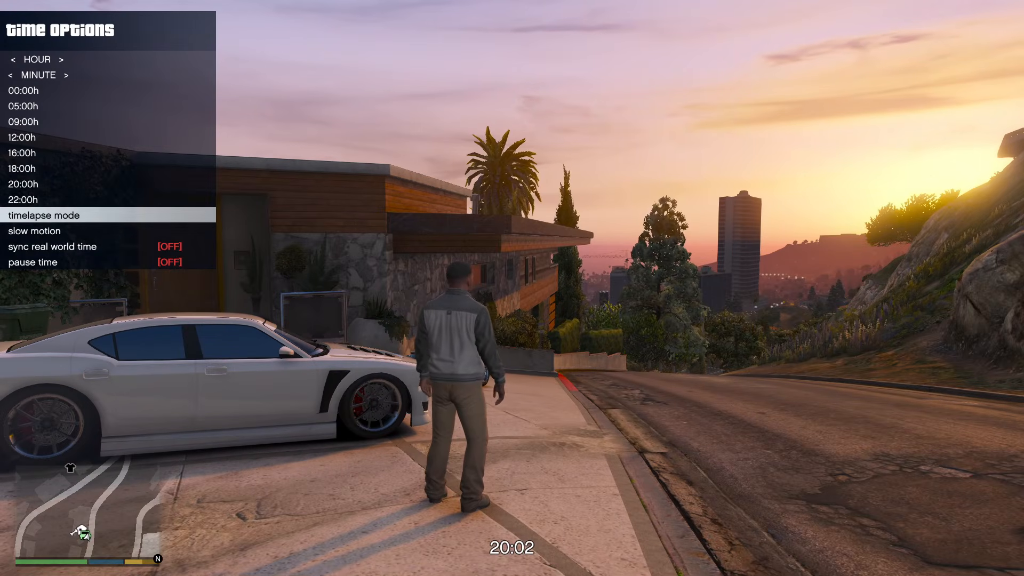
pyautogui.press('Return')
pyautogui.press('Down')
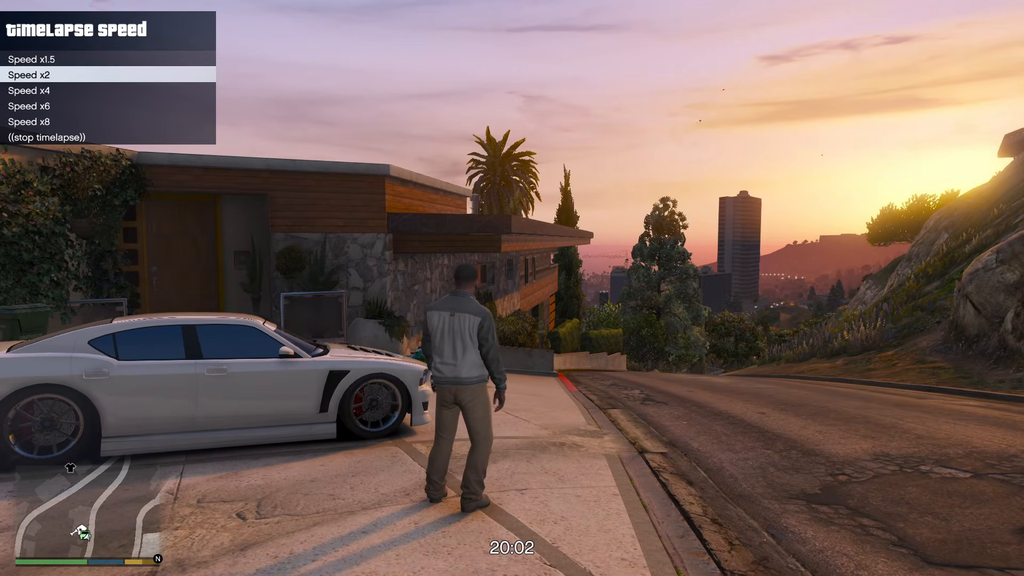
pyautogui.press('Down')
pyautogui.press('Down')
pyautogui.press('Down')
pyautogui.press('Return')
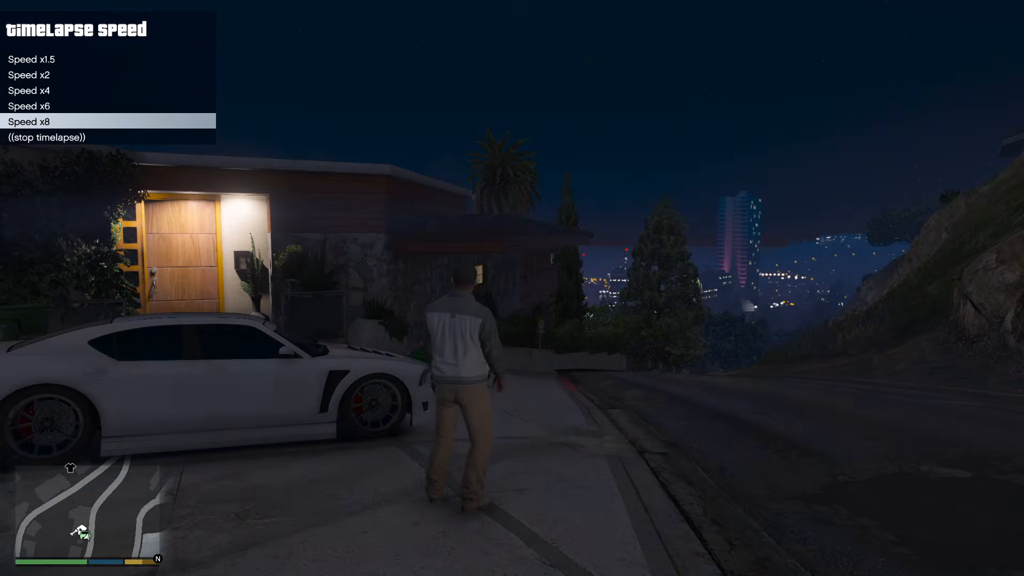
pyautogui.press('Up')
pyautogui.press('Down')
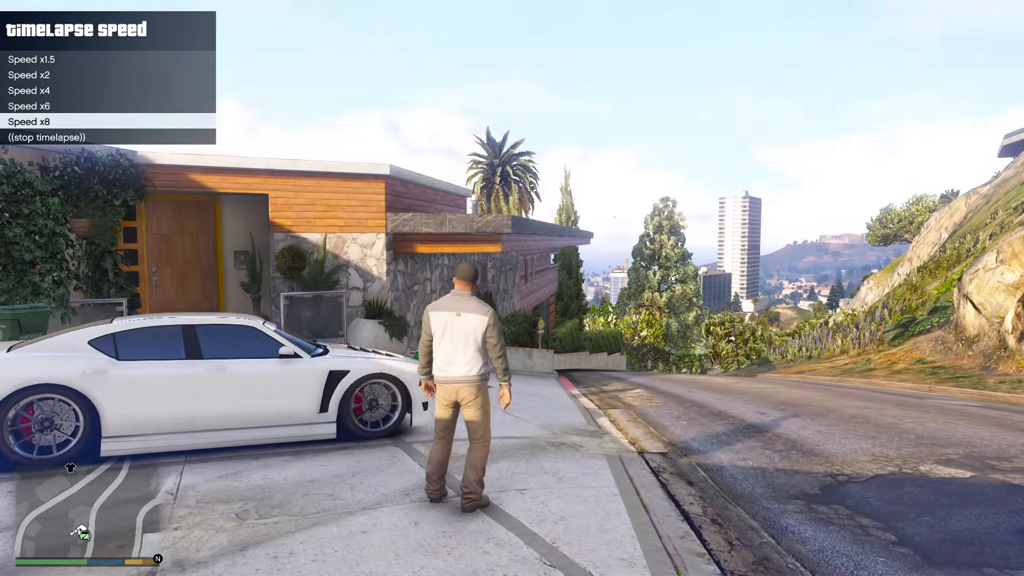
pyautogui.press('BackSpace')
# Step: Compare the 20:00 and 22:00 presets, settle on 20:00 and return to the QuantV main menu
pyautogui.press('Up')
pyautogui.press('Up')
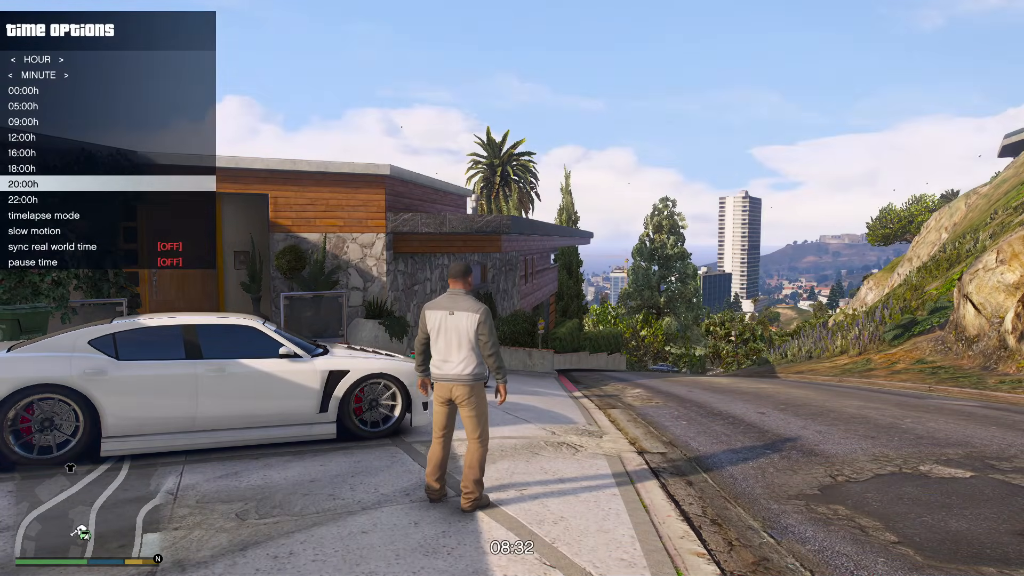
pyautogui.press('Return')
pyautogui.press('Down')
pyautogui.press('Return')
pyautogui.press('Up')
pyautogui.press('Return')
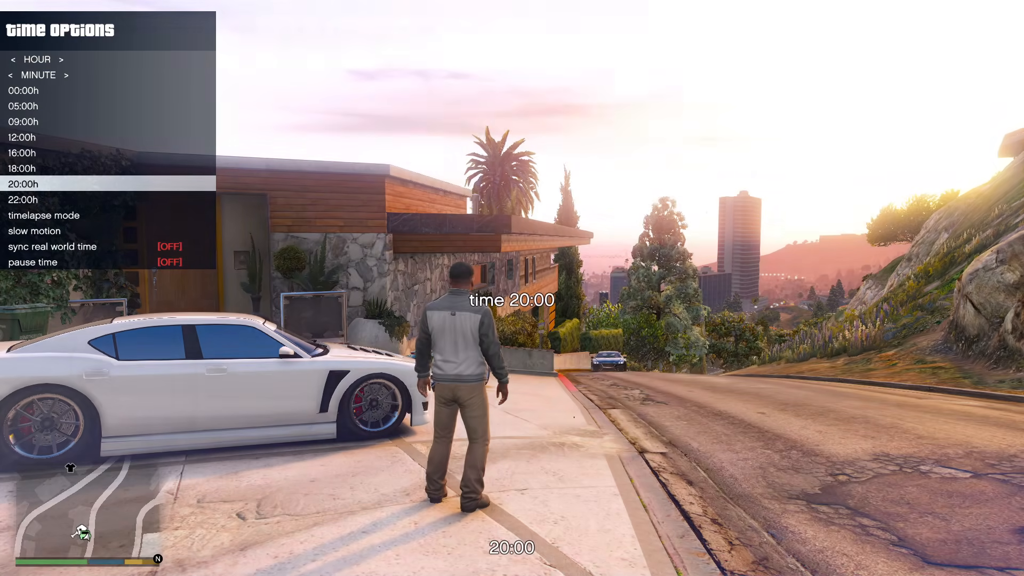
pyautogui.press('BackSpace')
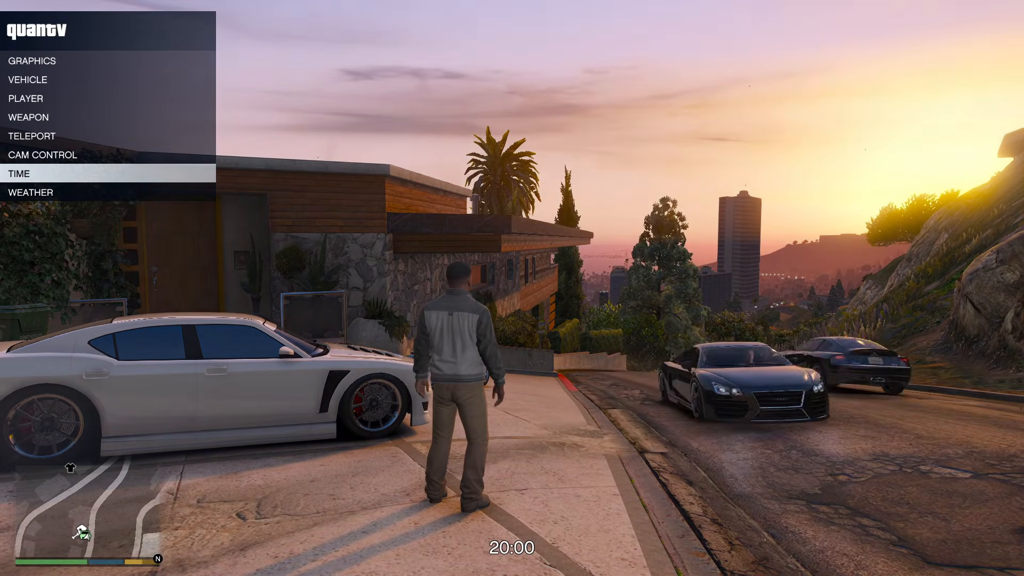
# Step: Open the Weather submenu and apply the EXTRASUNNY, CLEARING and CLEAR weather types in turn
pyautogui.press('Down')
pyautogui.press('Return')
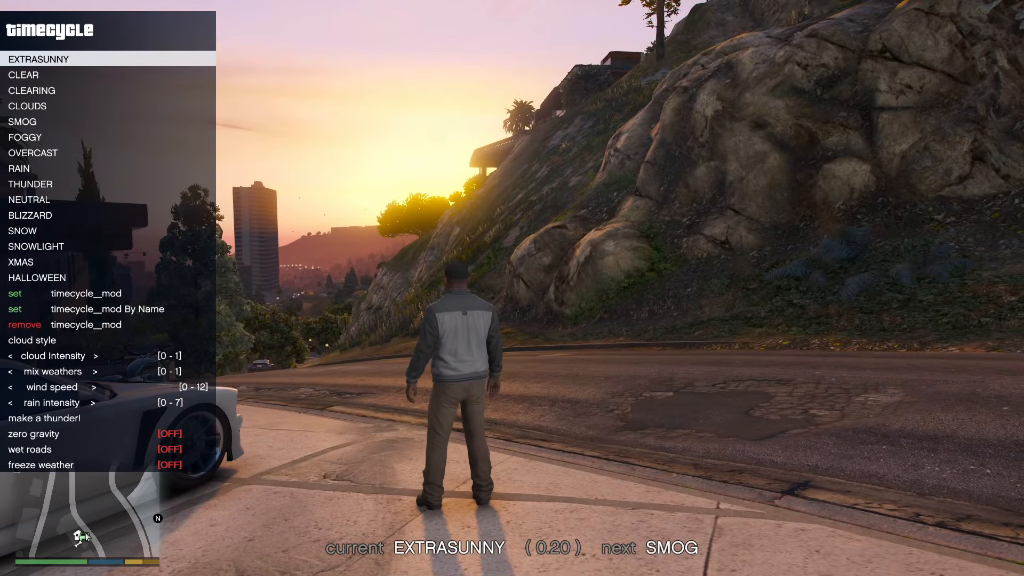
pyautogui.press('Return')
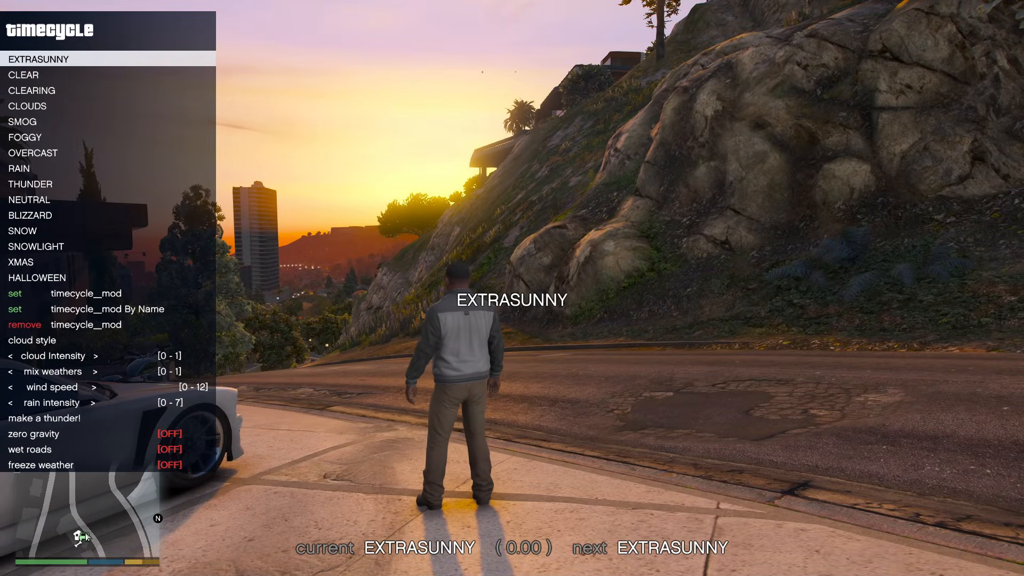
pyautogui.press('Down')
pyautogui.press('Down')
pyautogui.press('Return')
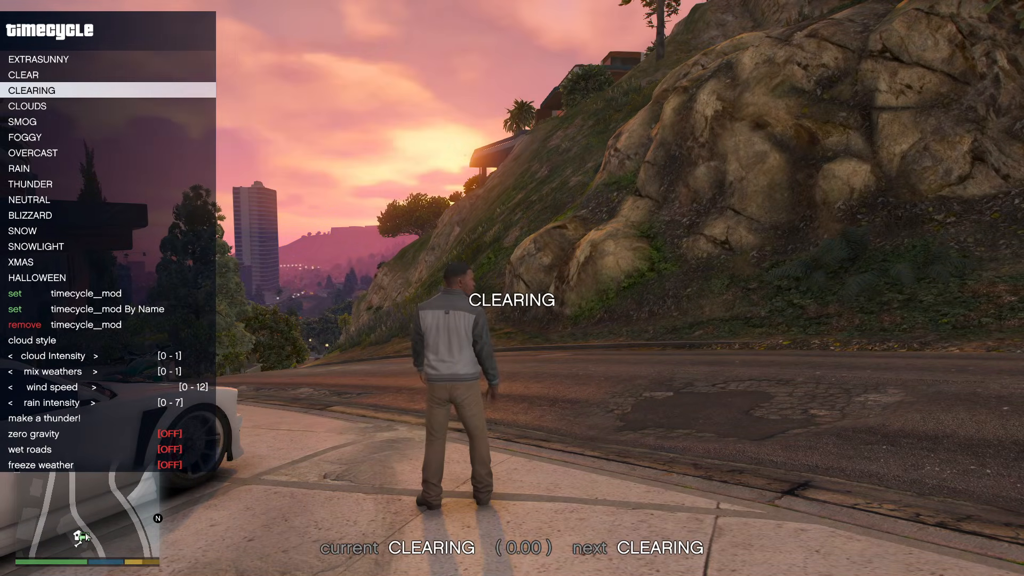
pyautogui.press('Up')
pyautogui.press('Return')
# Step: Try the CLOUDS, SMOG and FOGGY weather types
pyautogui.press('Down')
pyautogui.press('Down')
pyautogui.press('Return')
pyautogui.press('Down')
pyautogui.press('Return')
pyautogui.press('Down')
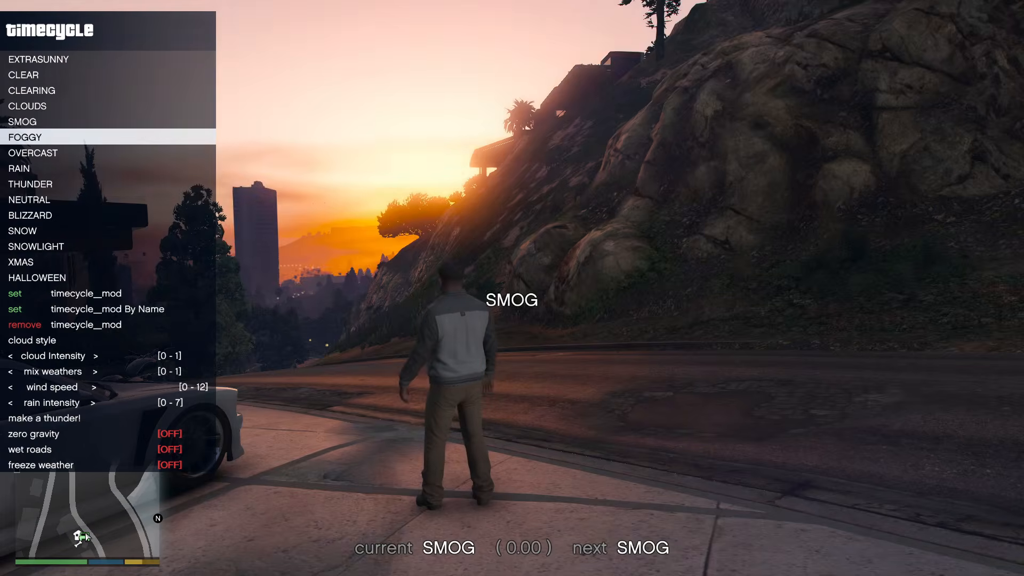
pyautogui.press('Return')
# Step: Set the weather to EXTRASUNNY and return to the QuantV main menu
pyautogui.press('Up')
pyautogui.press('Up')
pyautogui.press('Up')
pyautogui.press('Up')
pyautogui.press('Up')
pyautogui.press('Return')
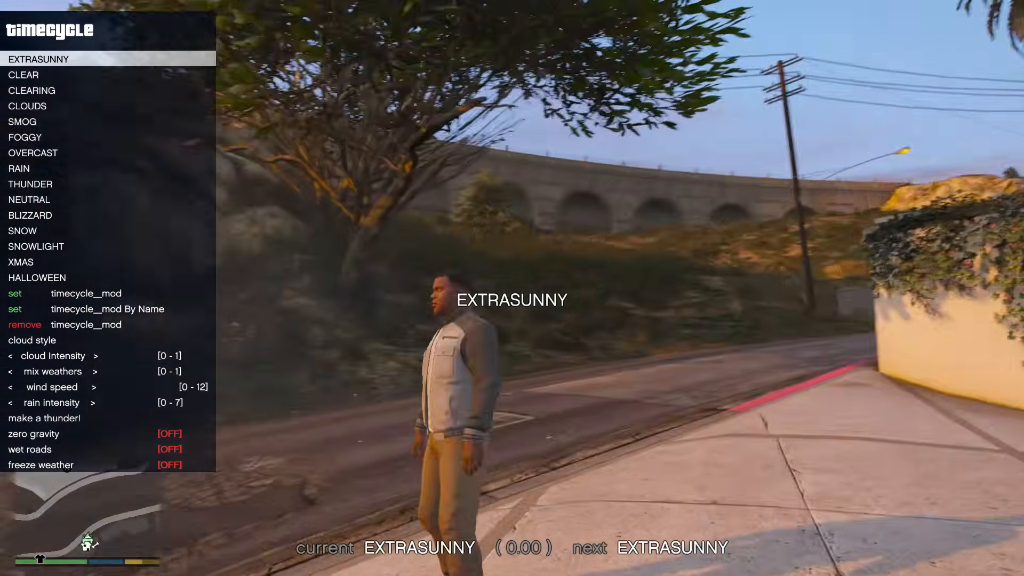
pyautogui.press('BackSpace')
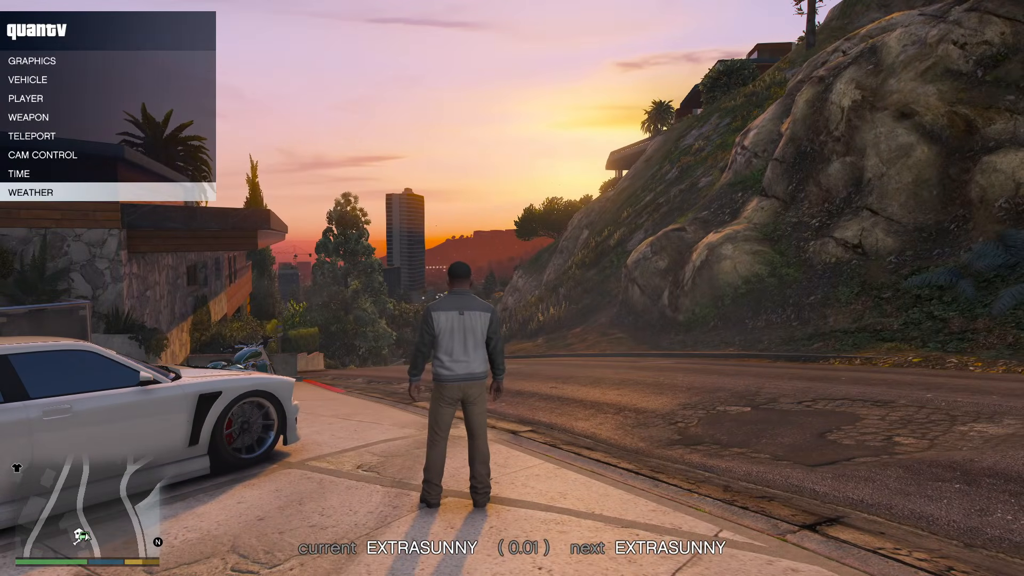
pyautogui.press('Down')
pyautogui.press('Down')
pyautogui.press('Down')
pyautogui.press('Down')
pyautogui.press('Down')
pyautogui.press('Down')
pyautogui.press('Down')
pyautogui.press('Down')
pyautogui.press('Down')
pyautogui.press('Down')
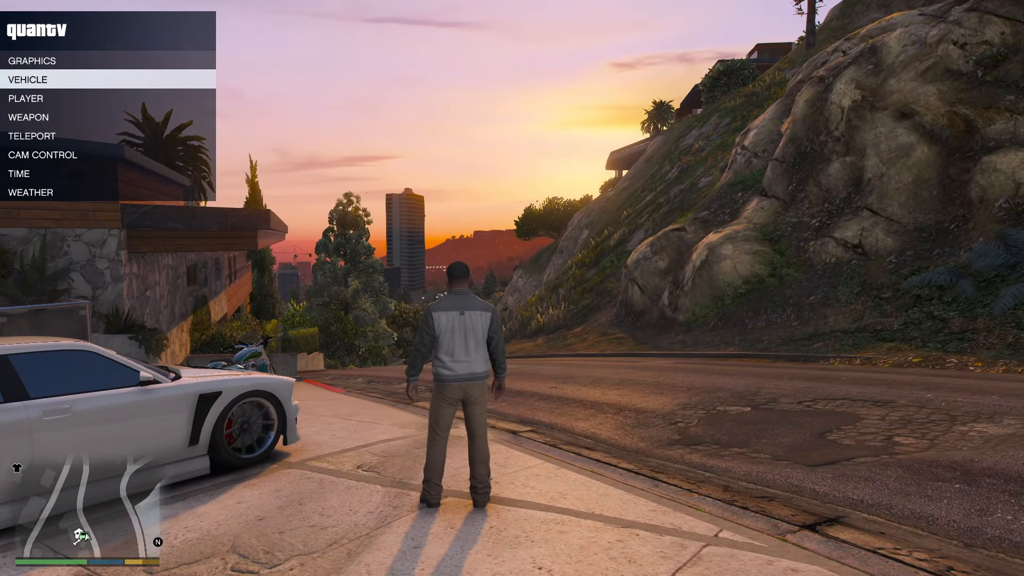
pyautogui.press('Down')
pyautogui.press('Down')
pyautogui.press('Down')
pyautogui.press('Down')
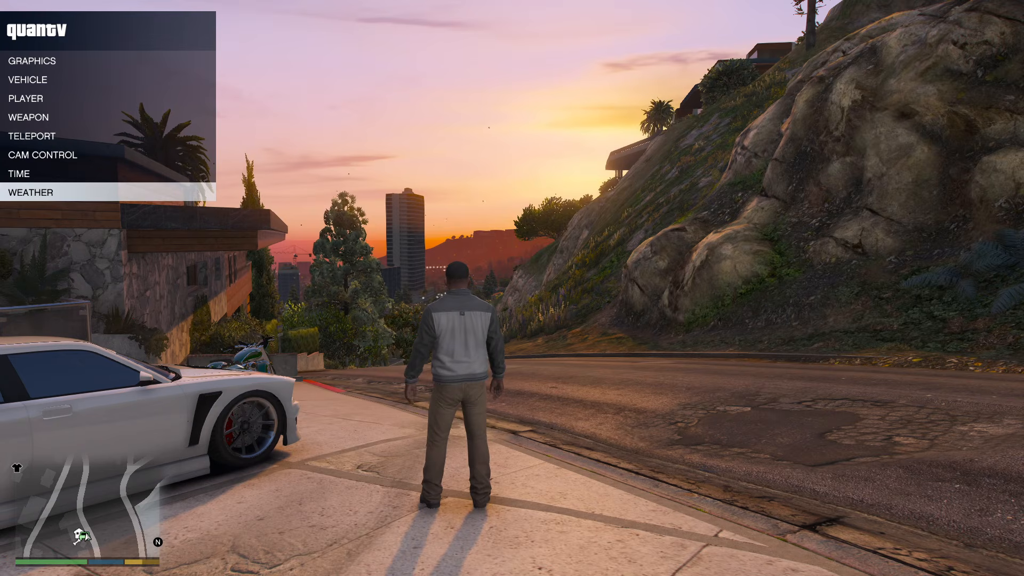
pyautogui.press('Down')
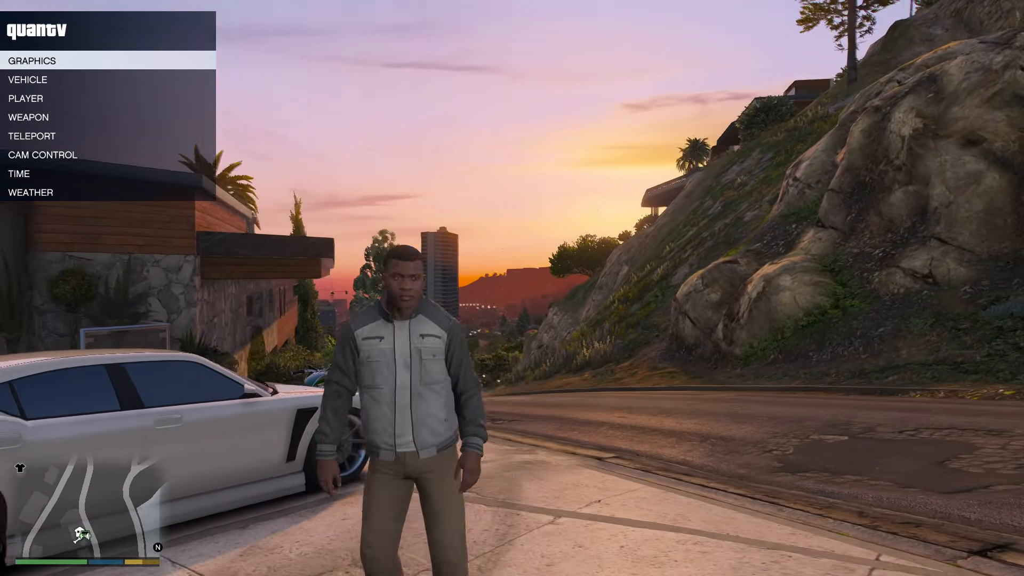
# Step: Walk the character back and forth on the driveway to examine the modded graphics at sunset
pyautogui.press('d')
pyautogui.press('a')
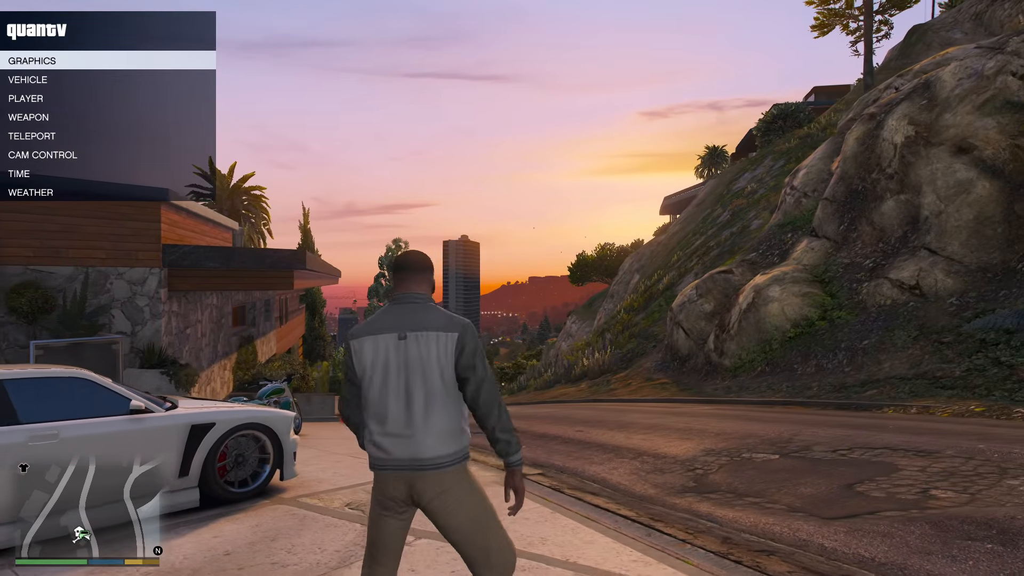
pyautogui.press('s')
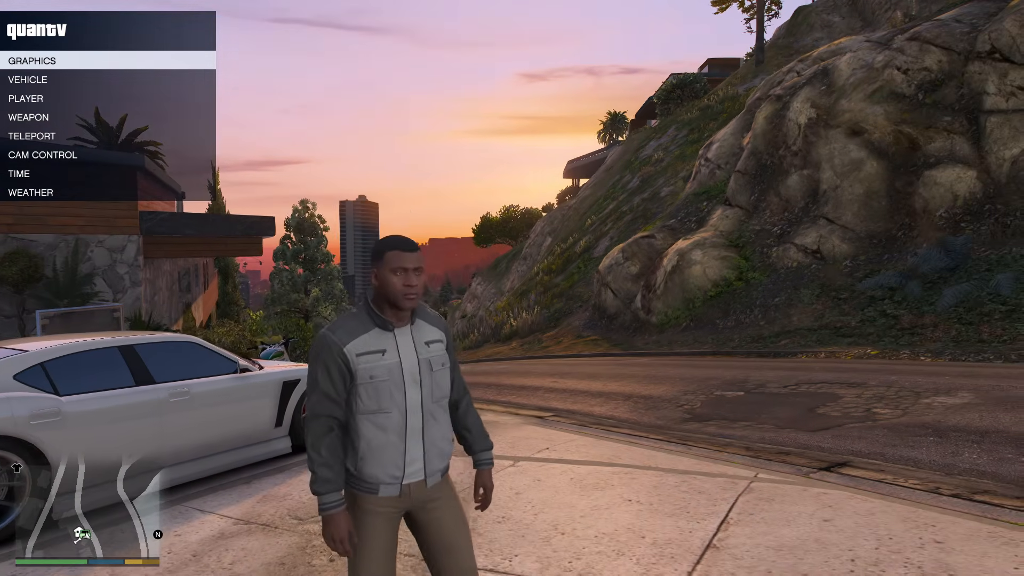
pyautogui.press('w')
pyautogui.press('s')
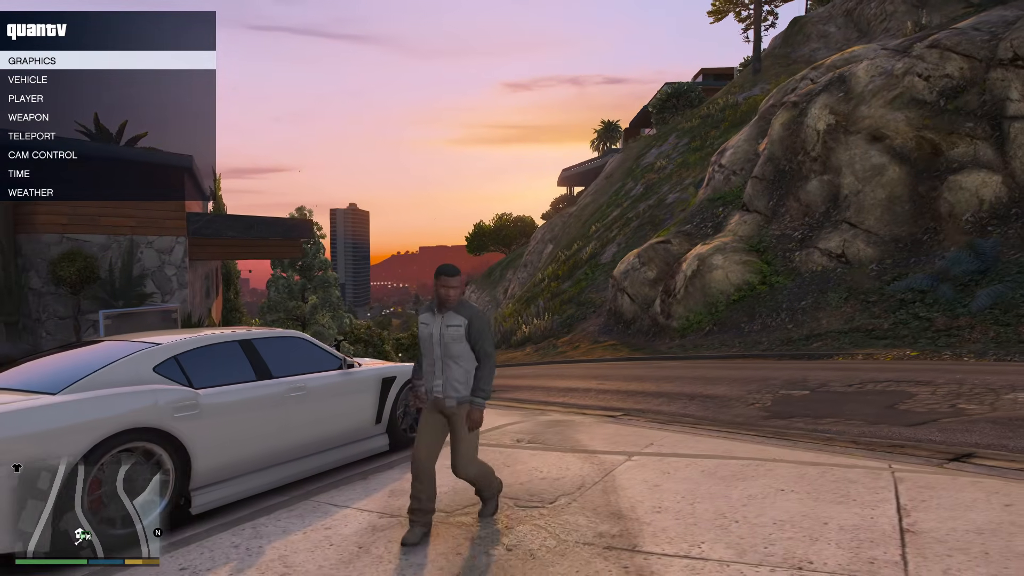
pyautogui.press('w')
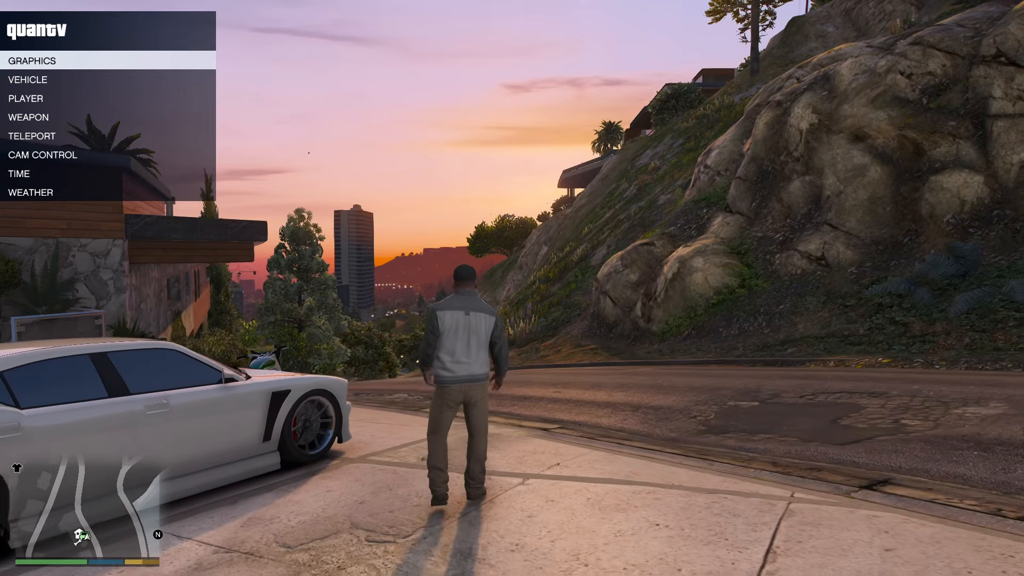
pyautogui.press('s')
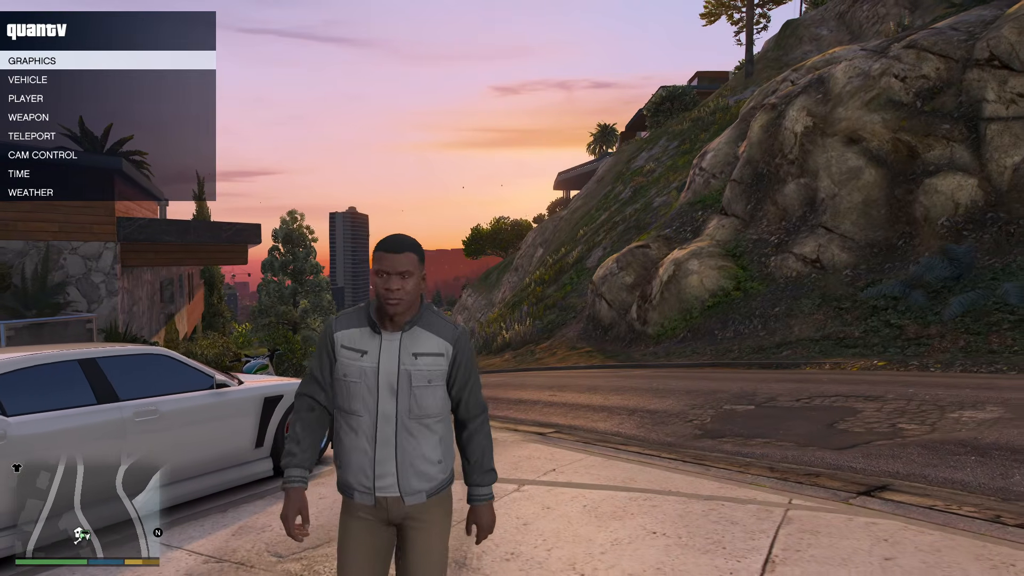